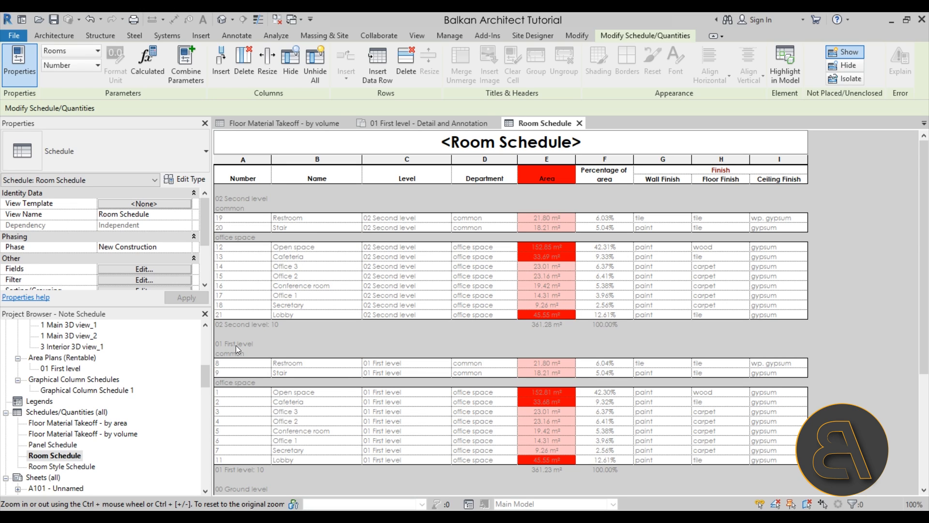
Step: Highlight the first-level Office 3 room from the Room Schedule in the model
{"action": "scroll", "coordinate": [236, 345], "scroll_direction": "down", "scroll_amount": 5}
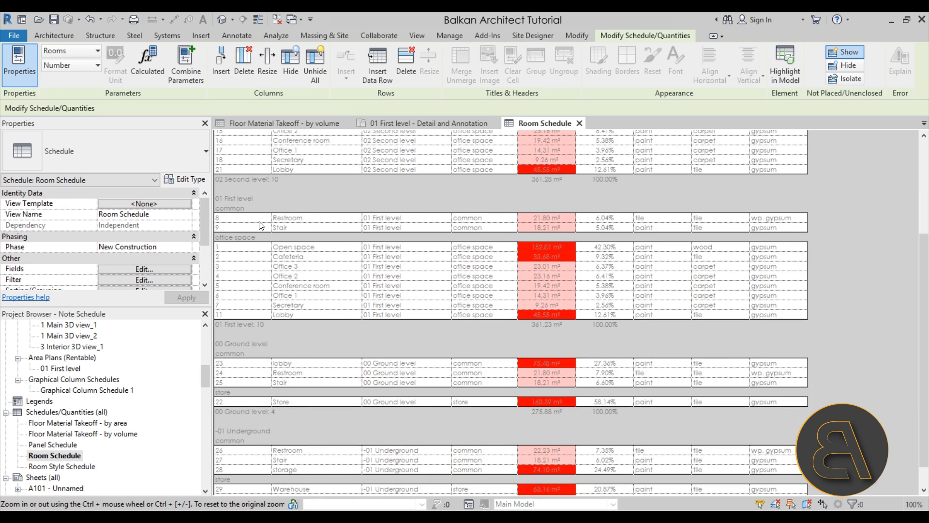
{"action": "left_click", "coordinate": [292, 267]}
{"action": "left_click", "coordinate": [781, 79]}
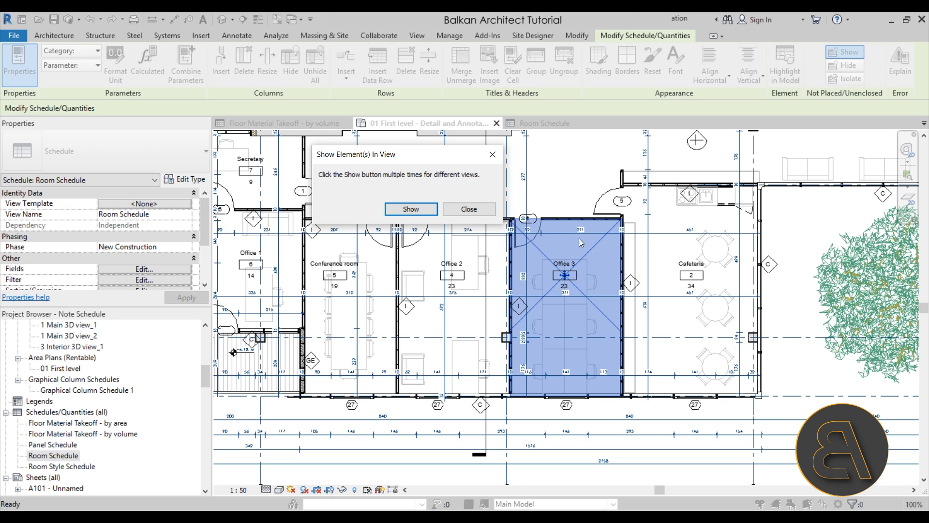
{"action": "left_click_drag", "start_coordinate": [460, 154], "coordinate": [387, 157]}
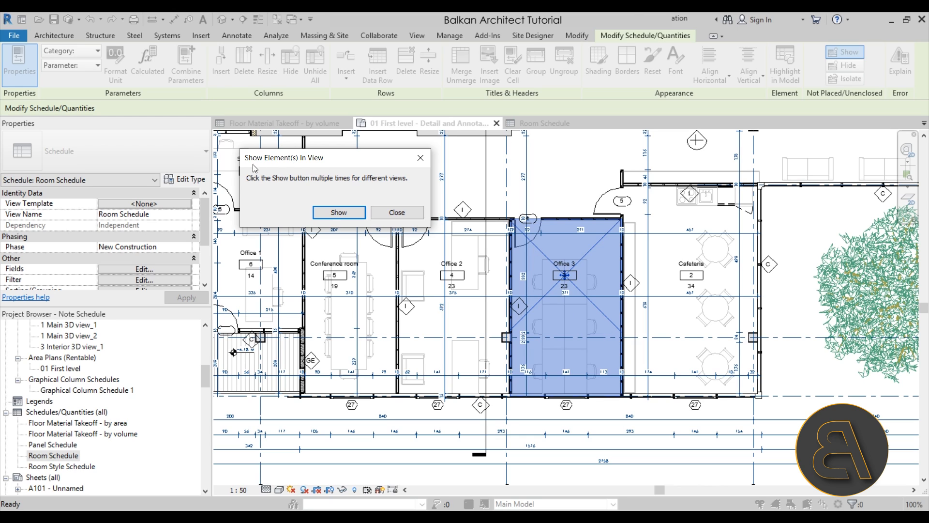
{"action": "left_click_drag", "start_coordinate": [319, 164], "coordinate": [319, 168]}
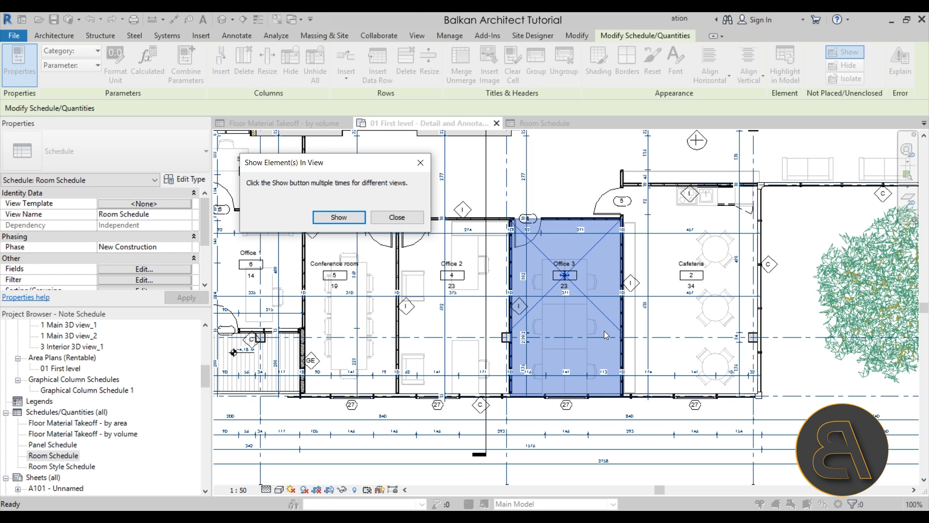
Step: Show the highlighted room in further views, including closed ones, and finish with it selected in the rentable area plan
{"action": "left_click", "coordinate": [343, 220]}
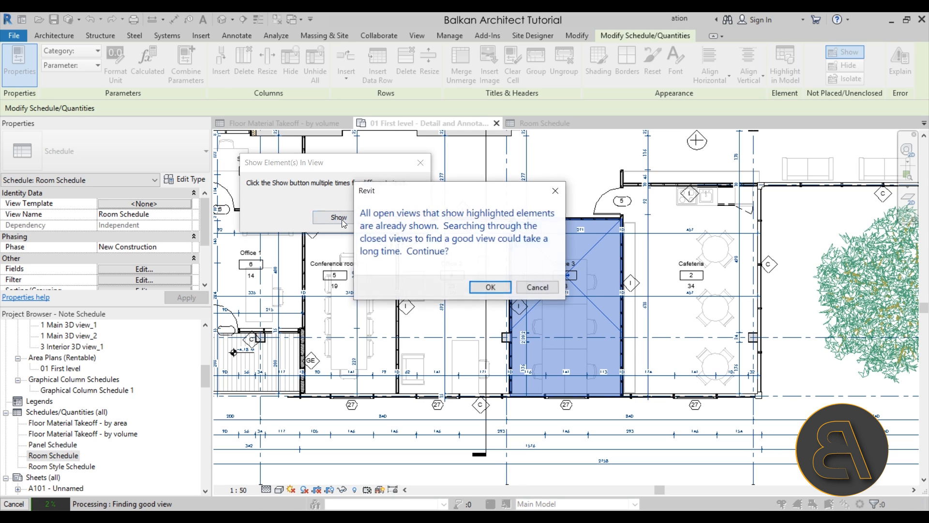
{"action": "left_click", "coordinate": [496, 291]}
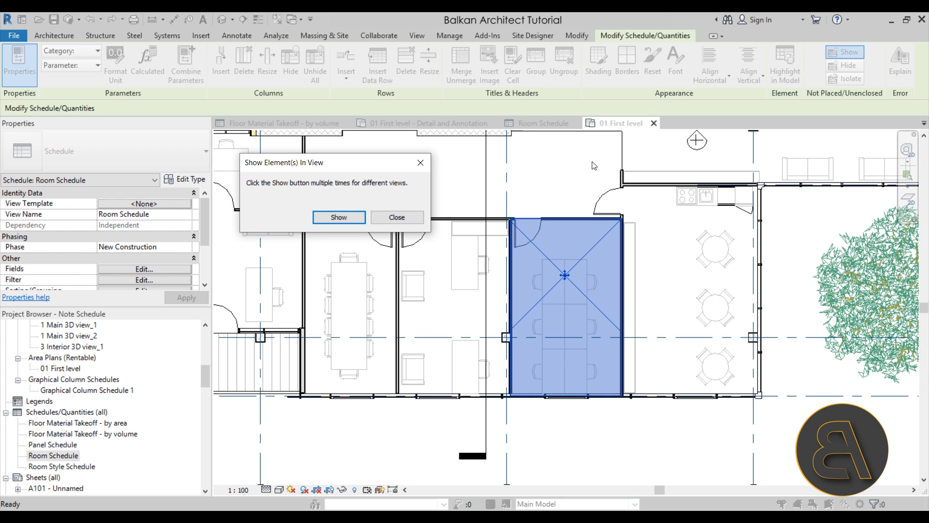
{"action": "left_click", "coordinate": [350, 218]}
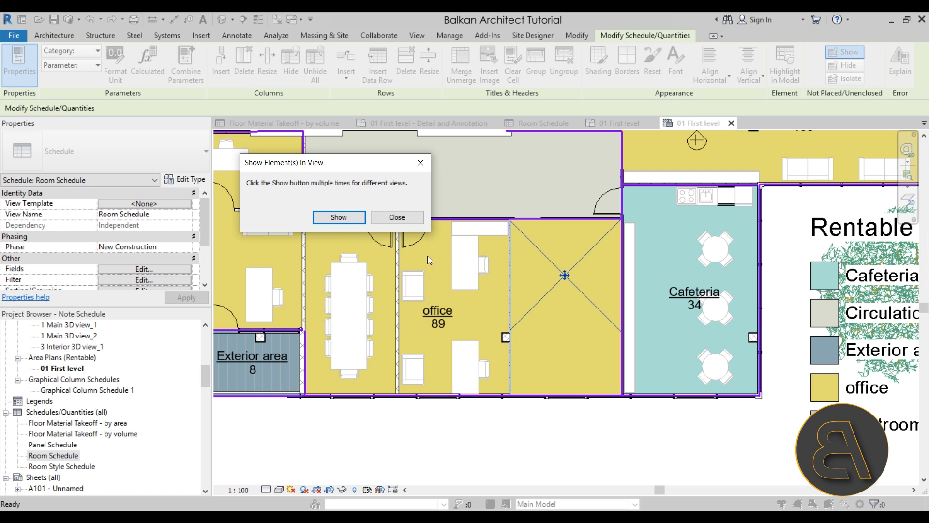
{"action": "left_click", "coordinate": [397, 216]}
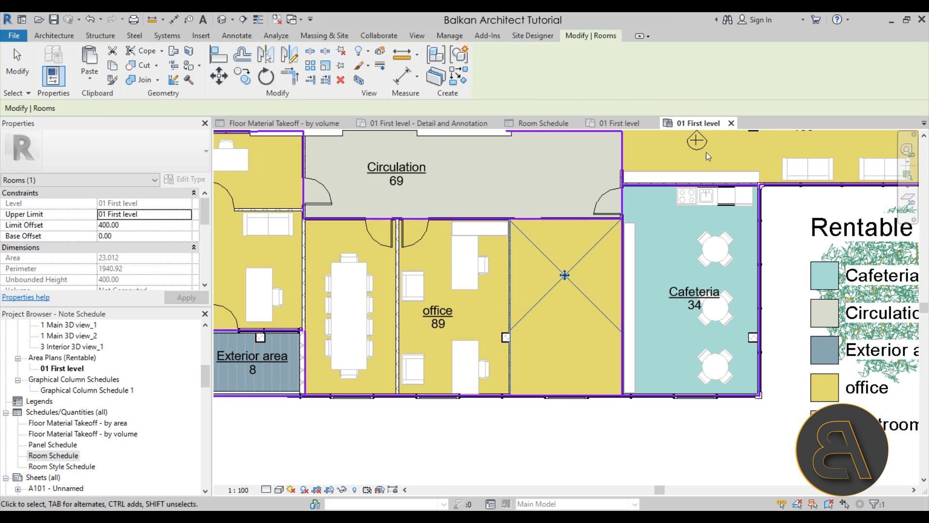
Step: Close the two additional 01 First level views and return to the Room Schedule
{"action": "left_click", "coordinate": [731, 123]}
{"action": "left_click", "coordinate": [654, 123]}
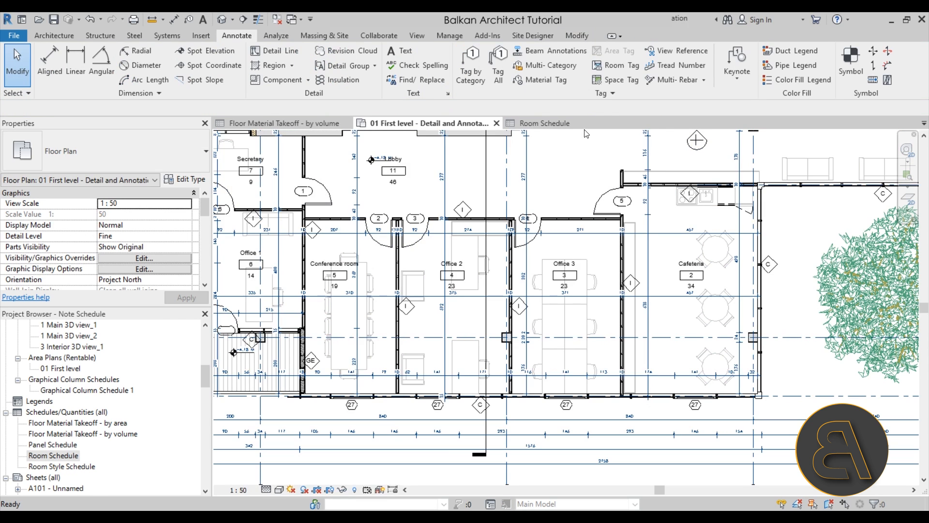
{"action": "left_click", "coordinate": [540, 124]}
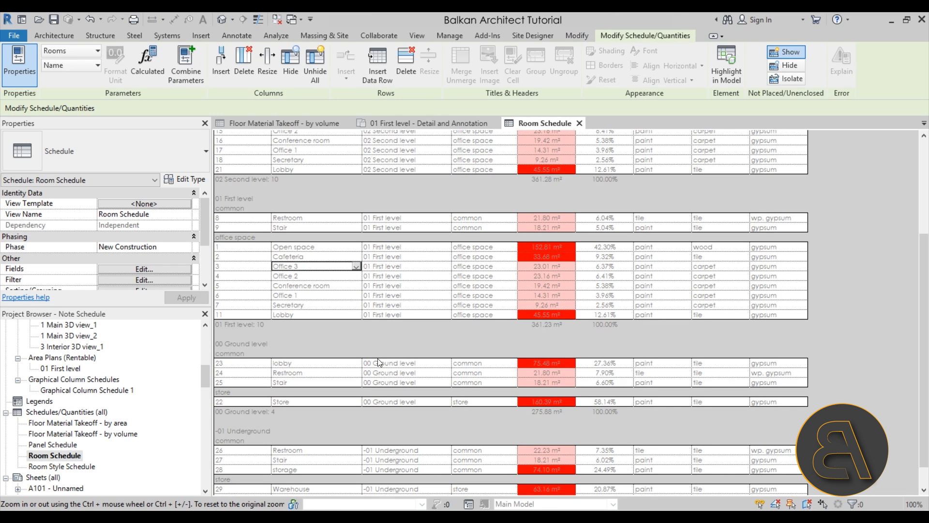
Step: Open the Panel Schedule and highlight the 75.50 high, 122.50 wide glazed panel in the model, searching closed views for it
{"action": "double_click", "coordinate": [61, 445]}
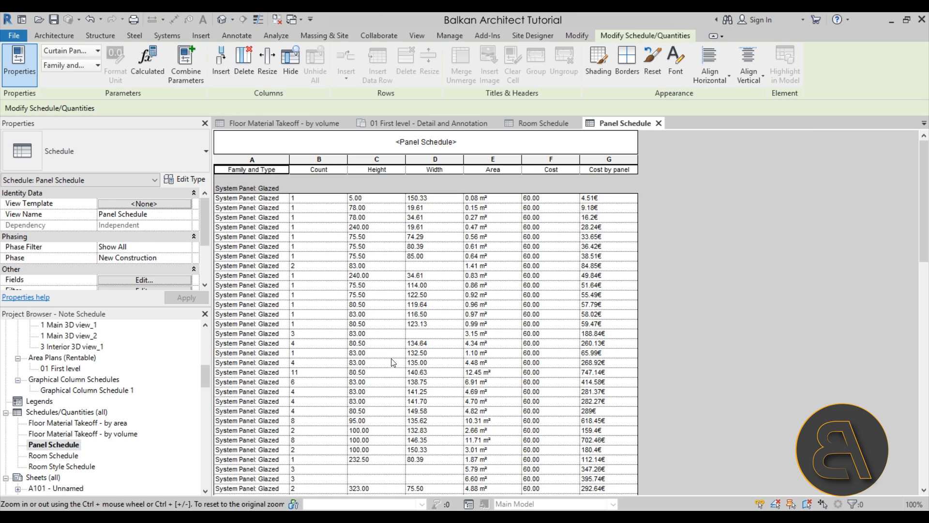
{"action": "left_click", "coordinate": [244, 295]}
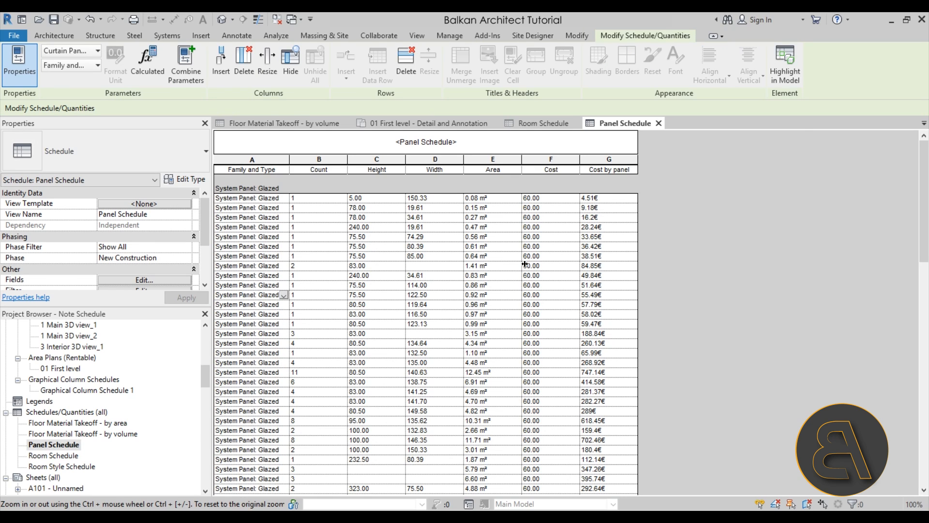
{"action": "left_click", "coordinate": [794, 83]}
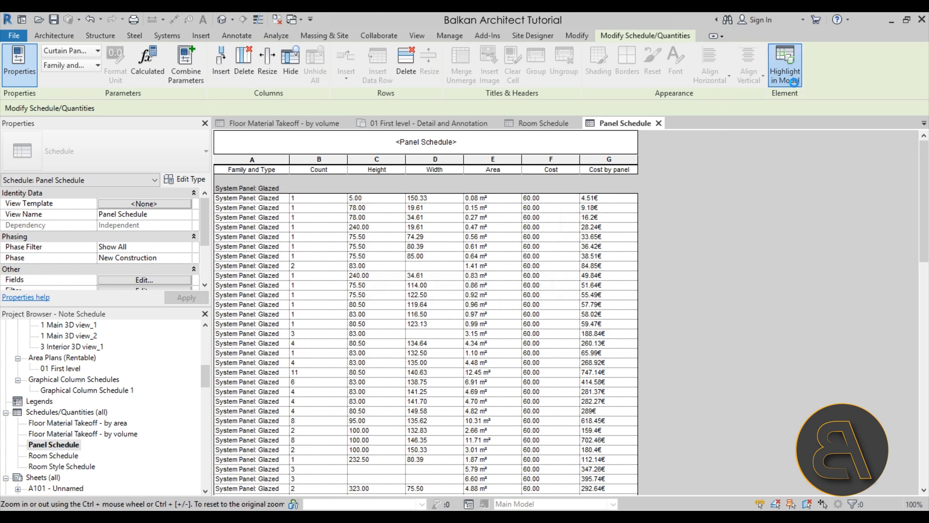
{"action": "left_click", "coordinate": [486, 289]}
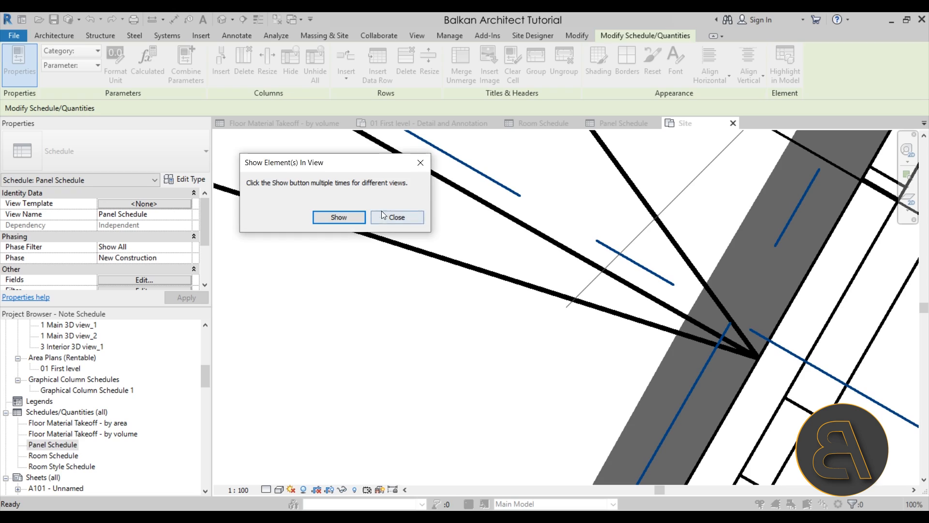
{"action": "left_click", "coordinate": [397, 217]}
{"action": "scroll", "coordinate": [486, 339], "scroll_direction": "down", "scroll_amount": 8}
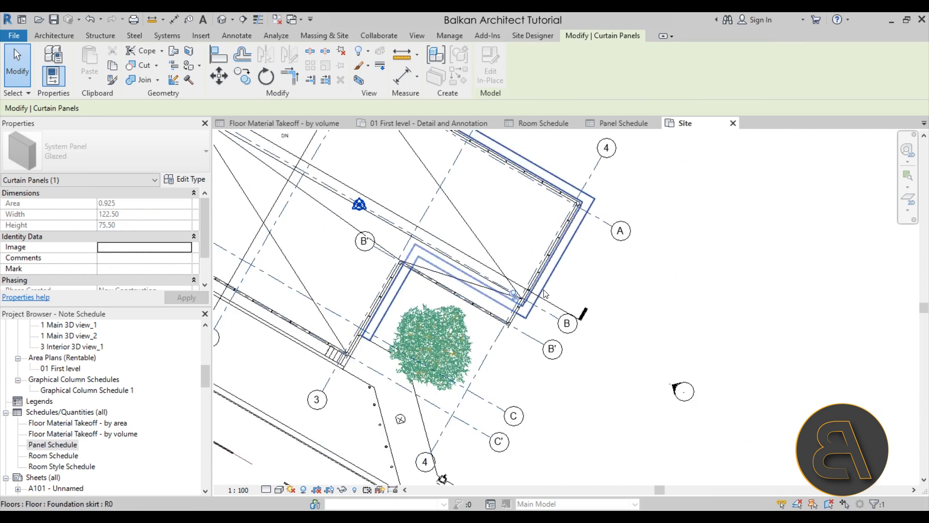
{"action": "scroll", "coordinate": [494, 371], "scroll_direction": "down", "scroll_amount": 3}
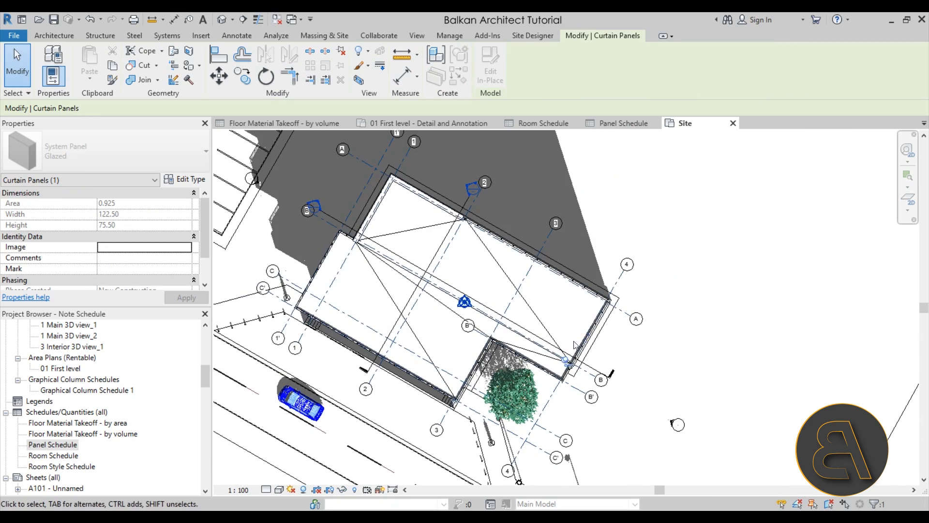
{"action": "scroll", "coordinate": [539, 383], "scroll_direction": "up", "scroll_amount": 10}
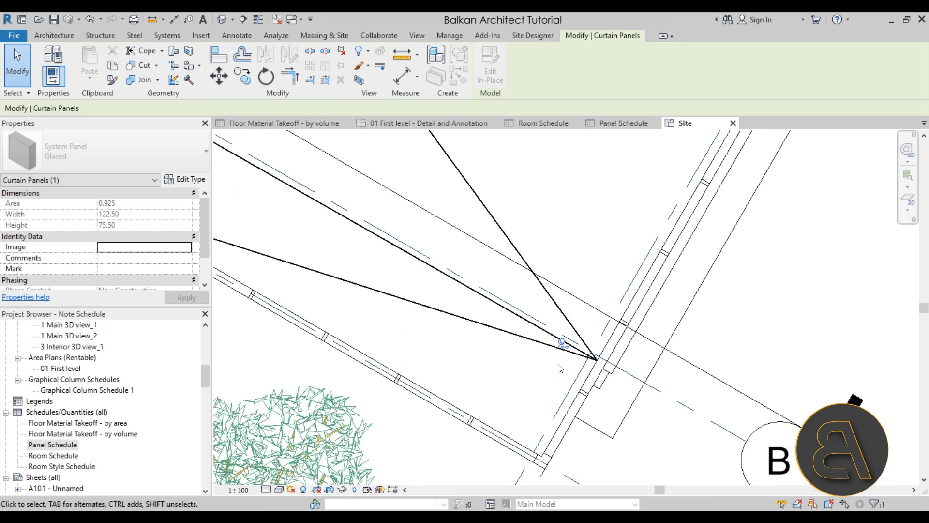
Step: Open the default 3D view and examine the building's glazed facades around the tree corner
{"action": "left_click", "coordinate": [221, 20]}
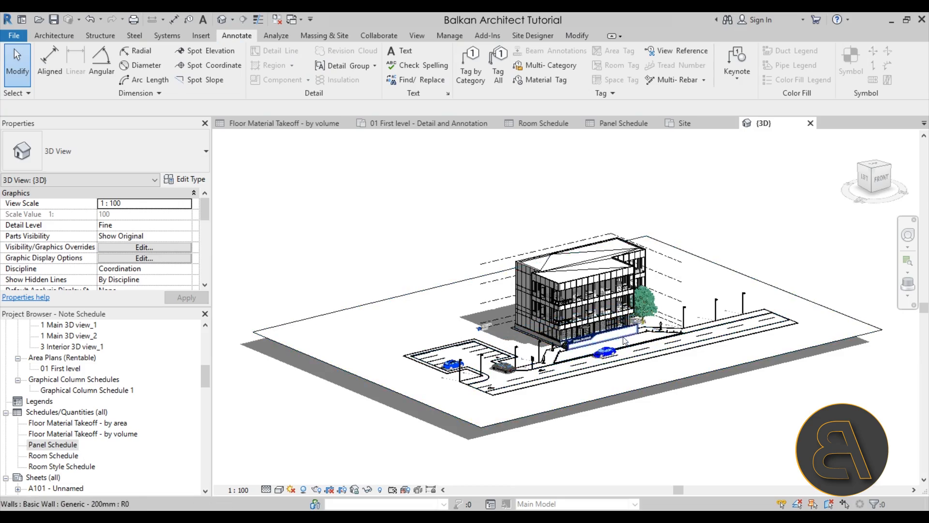
{"action": "scroll", "coordinate": [613, 337], "scroll_direction": "up", "scroll_amount": 5}
{"action": "scroll", "coordinate": [613, 337], "scroll_direction": "down", "scroll_amount": 6}
{"action": "middle_click_drag", "start_coordinate": [613, 337], "coordinate": [489, 390], "text": "shift"}
{"action": "middle_click_drag", "start_coordinate": [626, 404], "coordinate": [624, 351]}
{"action": "middle_click_drag", "start_coordinate": [605, 380], "coordinate": [581, 377], "text": "shift"}
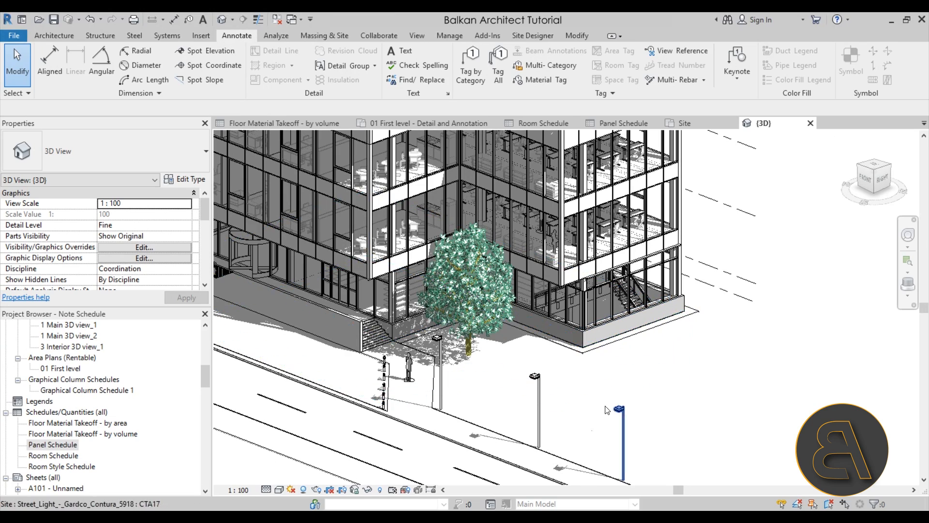
{"action": "scroll", "coordinate": [669, 426], "scroll_direction": "down", "scroll_amount": 4}
{"action": "middle_click_drag", "start_coordinate": [668, 426], "coordinate": [642, 409], "text": "shift"}
Step: Restore the previous selection and locate the selected curtain panel on the building
{"action": "right_click", "coordinate": [617, 396]}
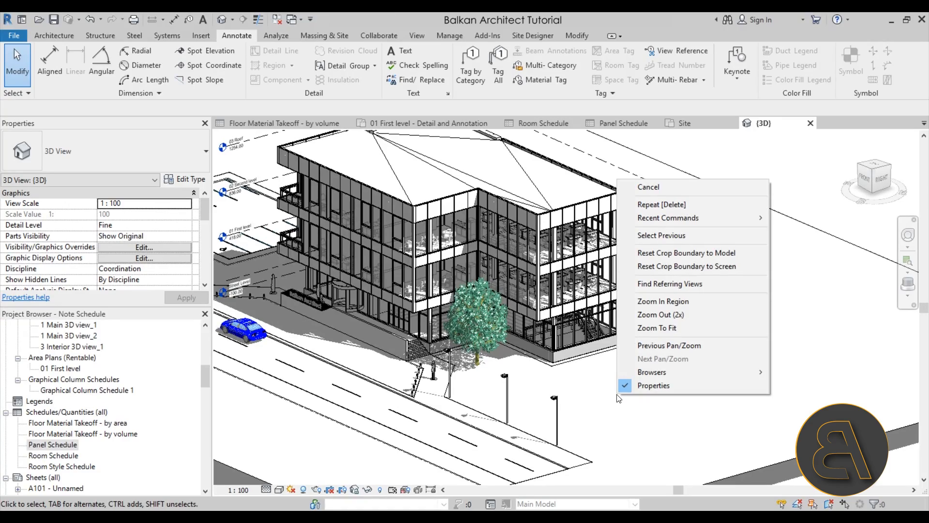
{"action": "left_click", "coordinate": [651, 236]}
{"action": "scroll", "coordinate": [537, 349], "scroll_direction": "up", "scroll_amount": 3}
{"action": "scroll", "coordinate": [573, 313], "scroll_direction": "up", "scroll_amount": 3}
{"action": "middle_click_drag", "start_coordinate": [585, 369], "coordinate": [721, 443], "text": "shift"}
{"action": "scroll", "coordinate": [594, 379], "scroll_direction": "down", "scroll_amount": 4}
{"action": "scroll", "coordinate": [614, 439], "scroll_direction": "down", "scroll_amount": 3}
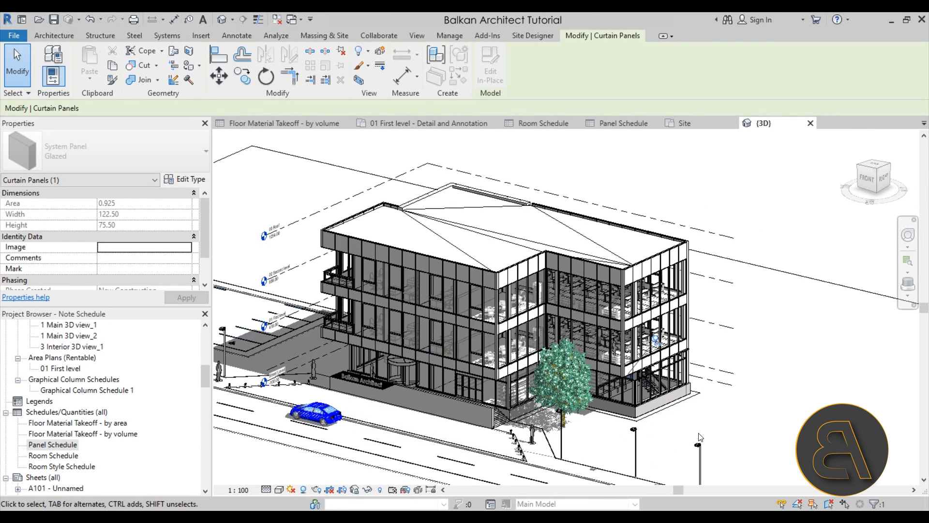
{"action": "mouse_move", "coordinate": [709, 432]}
{"action": "middle_mouse_down", "text": "shift"}
{"action": "mouse_move", "coordinate": [792, 389]}
{"action": "mouse_move", "coordinate": [696, 440]}
{"action": "middle_mouse_up", "text": "shift"}
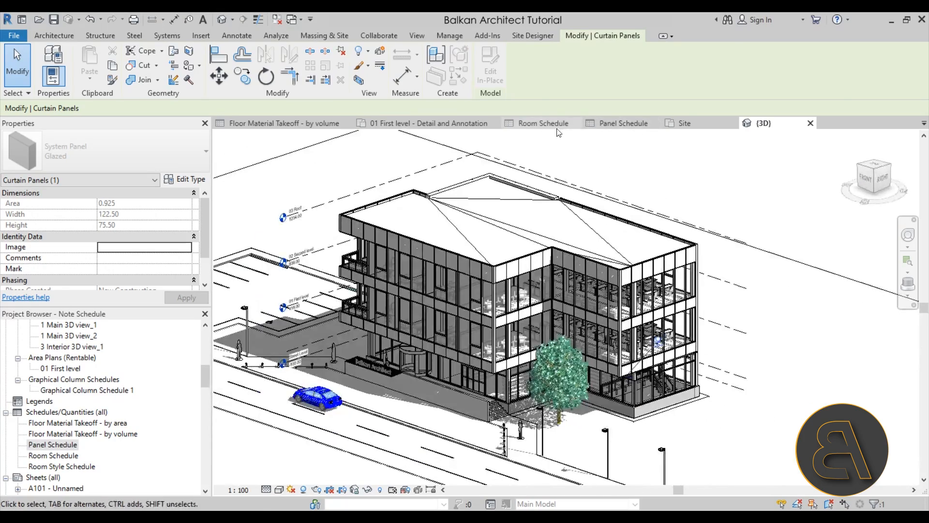
{"action": "left_click", "coordinate": [544, 123]}
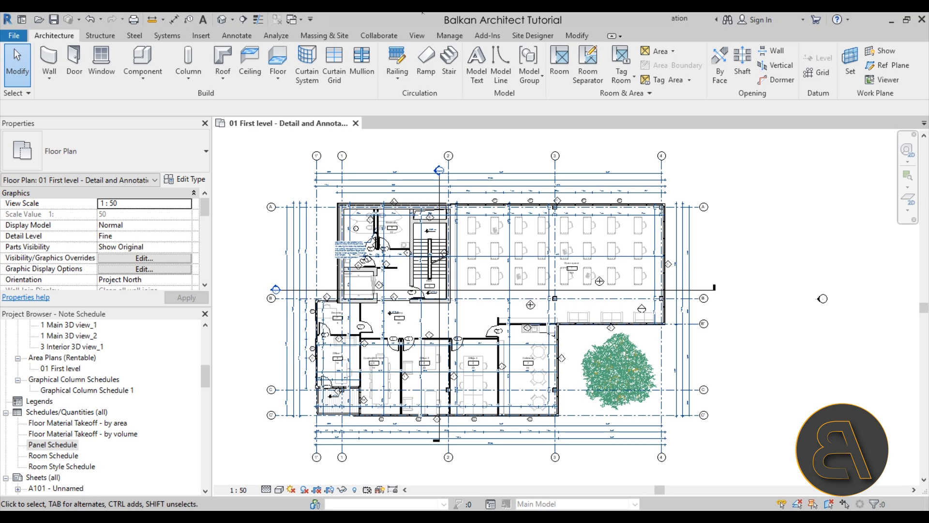
{"action": "left_click", "coordinate": [417, 36]}
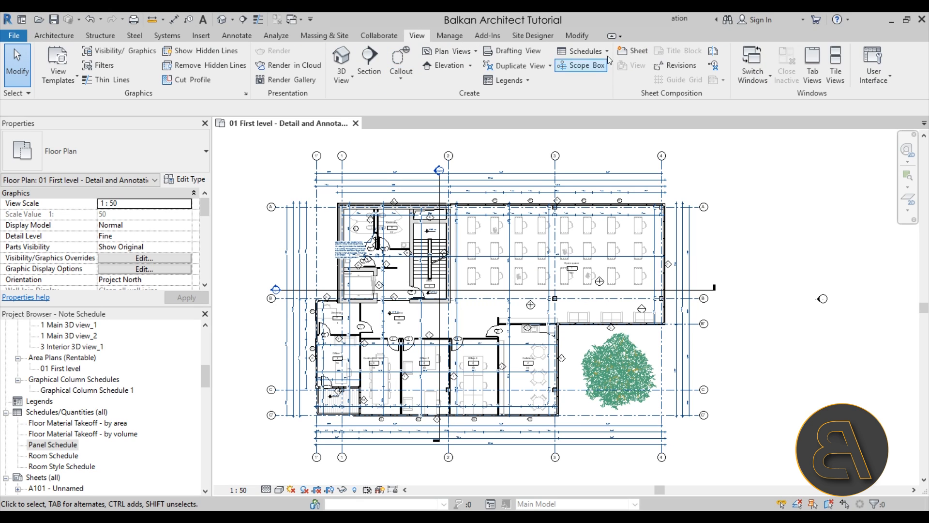
{"action": "left_click", "coordinate": [595, 52]}
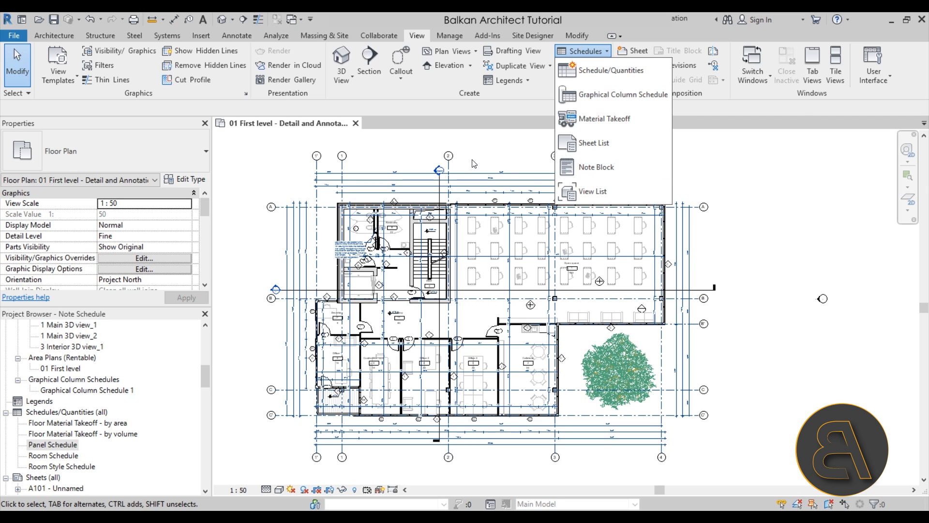
{"action": "left_click", "coordinate": [516, 158]}
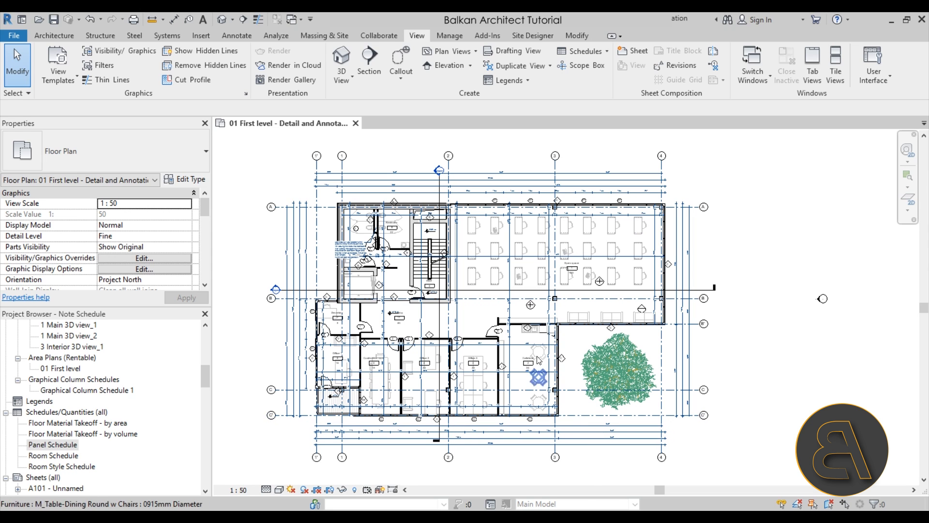
Step: Examine the text note and its leader at the first-level Restroom, including the wall opening and stall it refers to
{"action": "scroll", "coordinate": [336, 225], "scroll_direction": "up", "scroll_amount": 5}
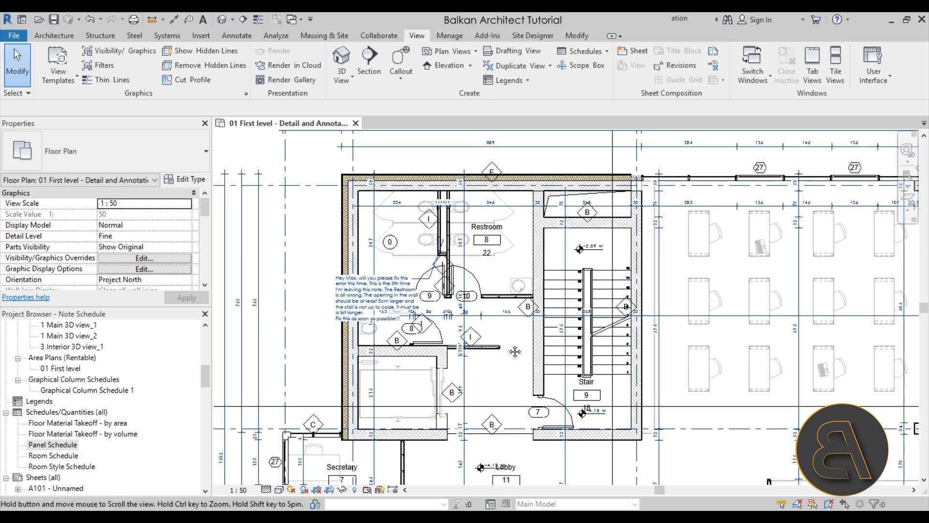
{"action": "scroll", "coordinate": [427, 254], "scroll_direction": "up", "scroll_amount": 3}
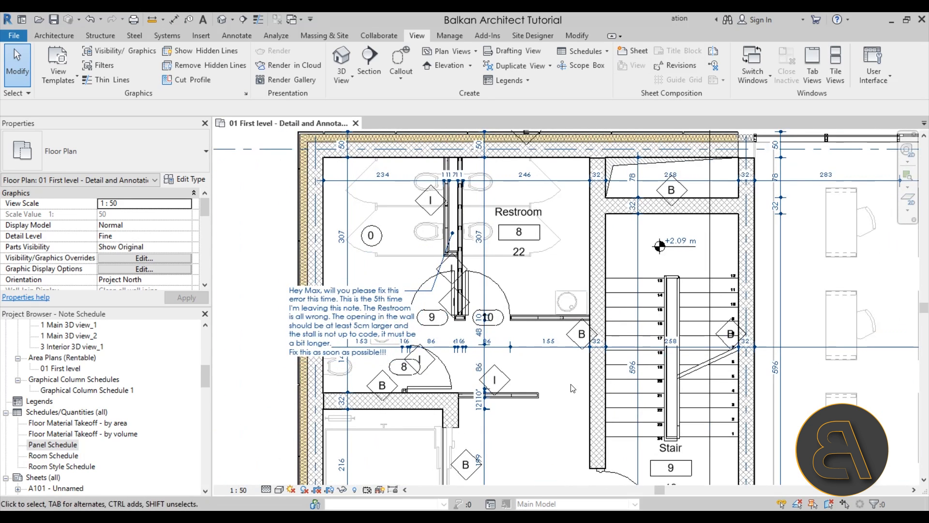
{"action": "left_click", "coordinate": [289, 360]}
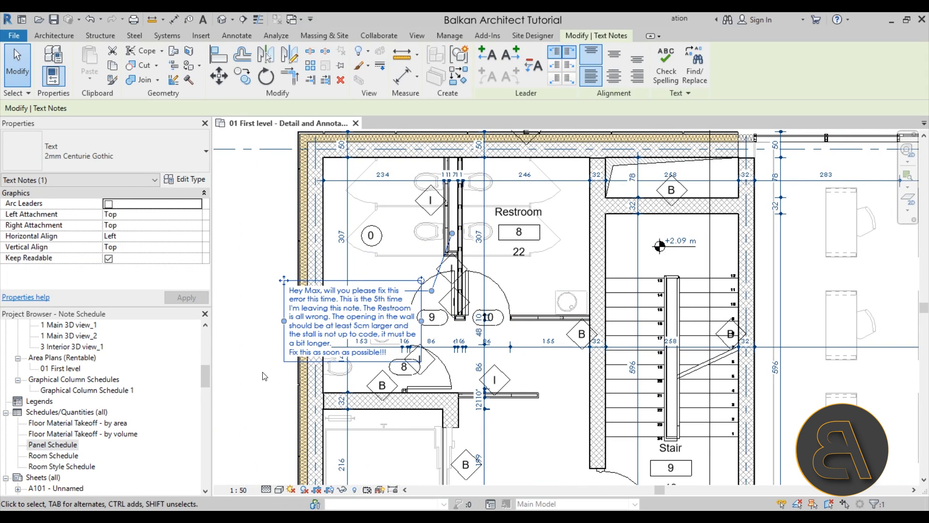
{"action": "left_click", "coordinate": [262, 381]}
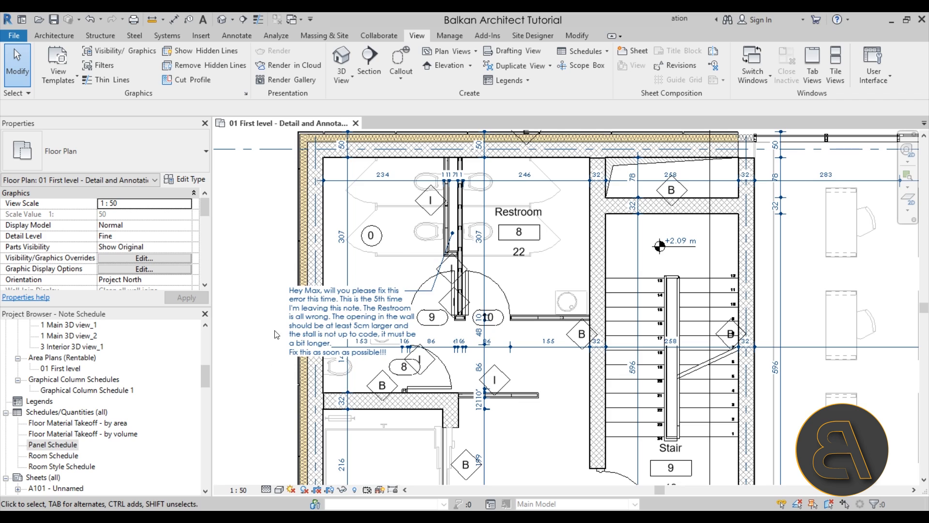
{"action": "scroll", "coordinate": [276, 334], "scroll_direction": "up", "scroll_amount": 3}
{"action": "scroll", "coordinate": [284, 364], "scroll_direction": "down", "scroll_amount": 3}
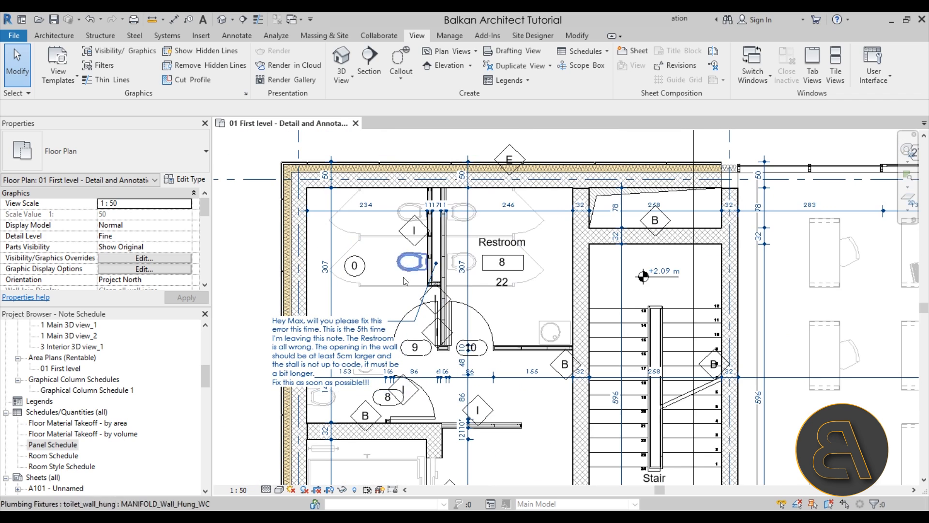
{"action": "scroll", "coordinate": [337, 348], "scroll_direction": "up", "scroll_amount": 2}
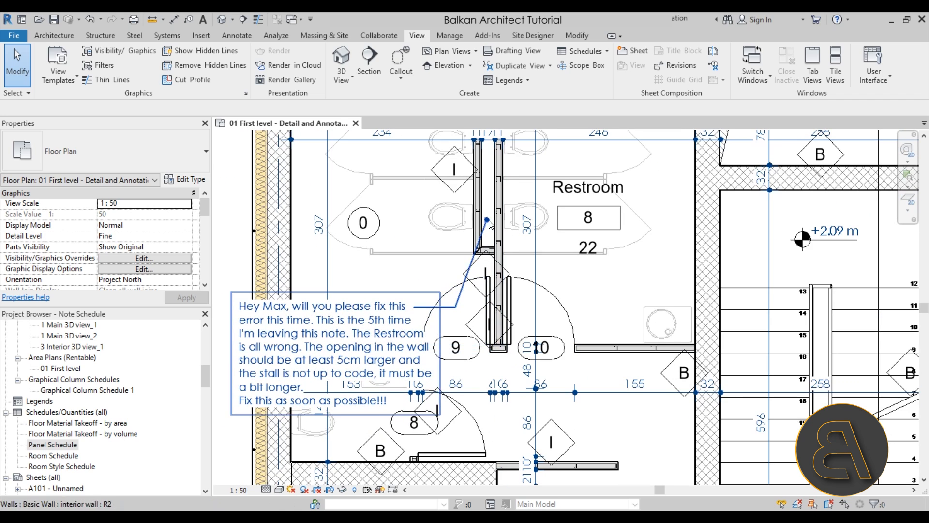
{"action": "scroll", "coordinate": [482, 242], "scroll_direction": "down", "scroll_amount": 2}
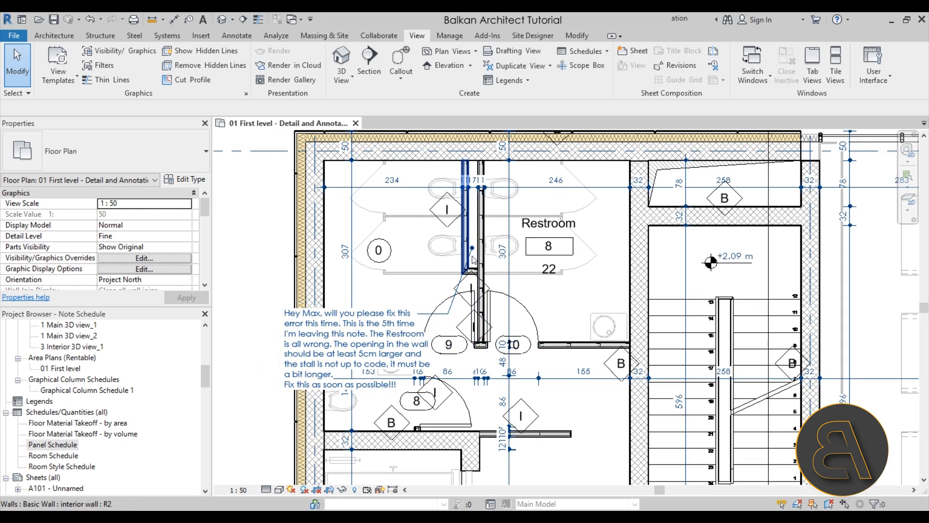
{"action": "scroll", "coordinate": [472, 257], "scroll_direction": "up", "scroll_amount": 5}
{"action": "scroll", "coordinate": [479, 257], "scroll_direction": "down", "scroll_amount": 6}
{"action": "middle_click_drag", "start_coordinate": [479, 256], "coordinate": [494, 238]}
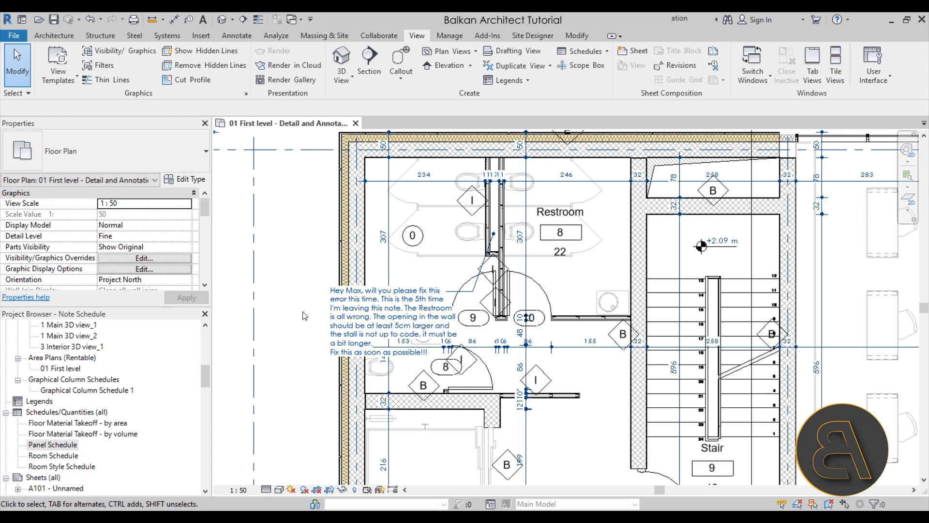
{"action": "scroll", "coordinate": [332, 309], "scroll_direction": "up", "scroll_amount": 3}
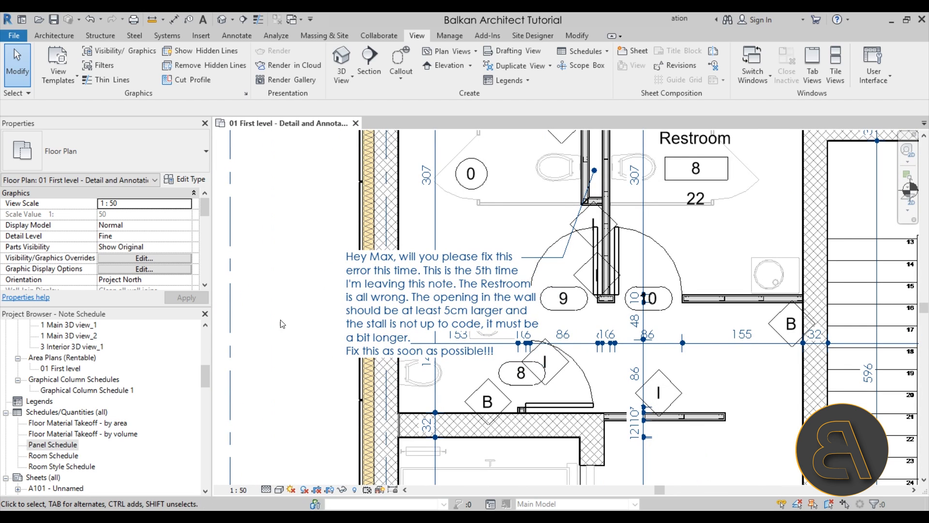
Step: Move the Restroom text note up over the left stalls and back to its place beside doors 8 and 9
{"action": "scroll", "coordinate": [316, 304], "scroll_direction": "down", "scroll_amount": 1}
{"action": "middle_click_drag", "start_coordinate": [318, 305], "coordinate": [340, 347]}
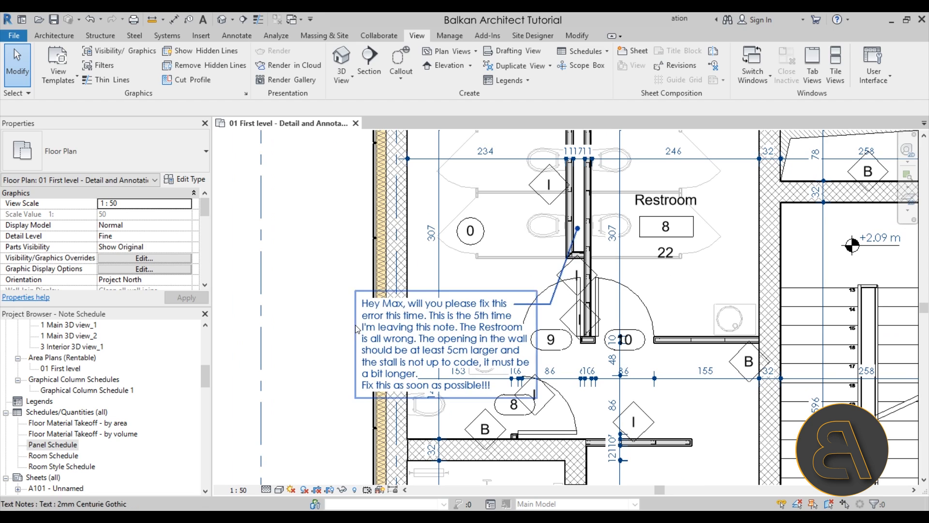
{"action": "left_click", "coordinate": [368, 310]}
{"action": "left_click_drag", "start_coordinate": [356, 291], "coordinate": [308, 186]}
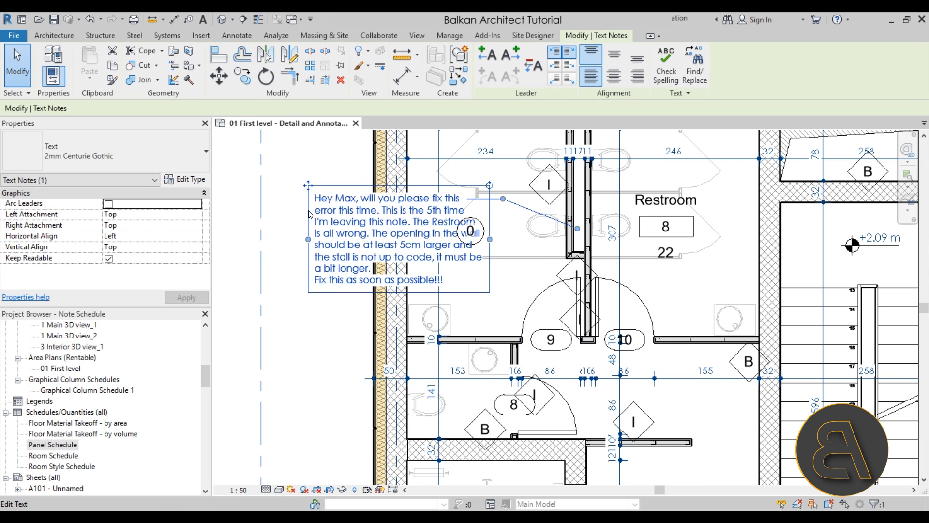
{"action": "left_click_drag", "start_coordinate": [309, 189], "coordinate": [349, 292], "text": "ctrl"}
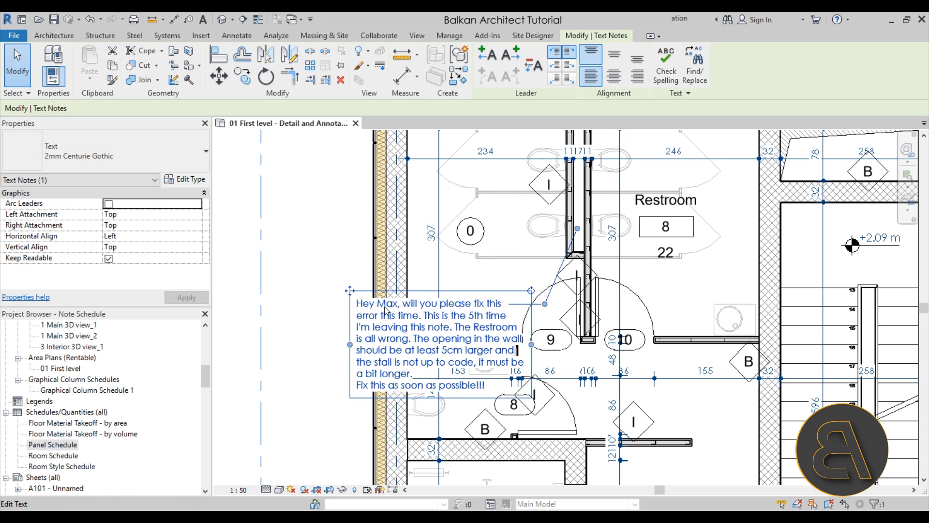
Step: Shift the circular note tag slightly towards the stall and add a leader ending in the gap between the Restroom partition walls
{"action": "scroll", "coordinate": [329, 369], "scroll_direction": "down", "scroll_amount": 3}
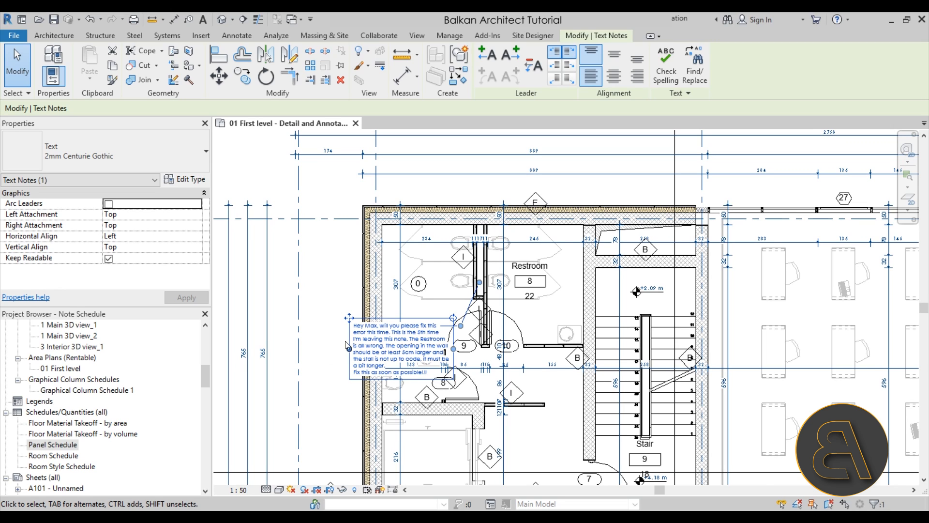
{"action": "scroll", "coordinate": [474, 262], "scroll_direction": "up", "scroll_amount": 3}
{"action": "left_click", "coordinate": [360, 306]}
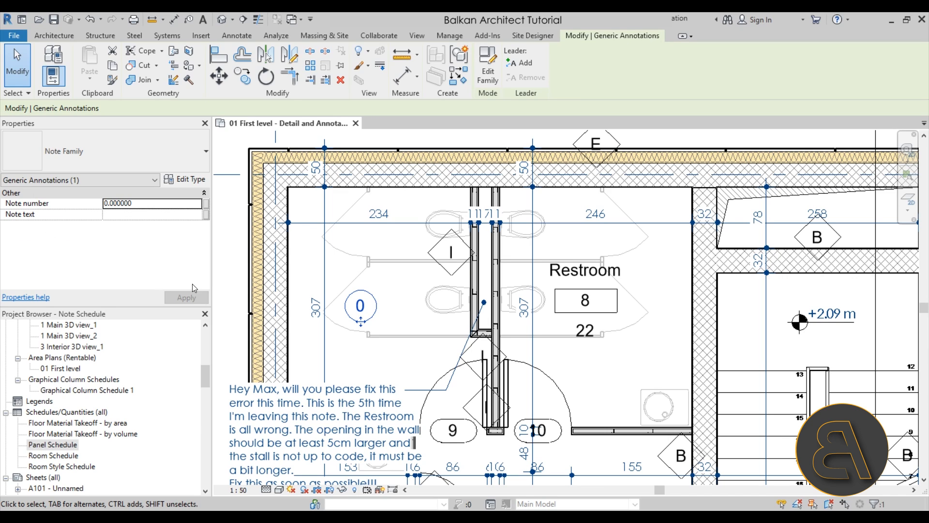
{"action": "left_click_drag", "start_coordinate": [361, 322], "coordinate": [370, 322]}
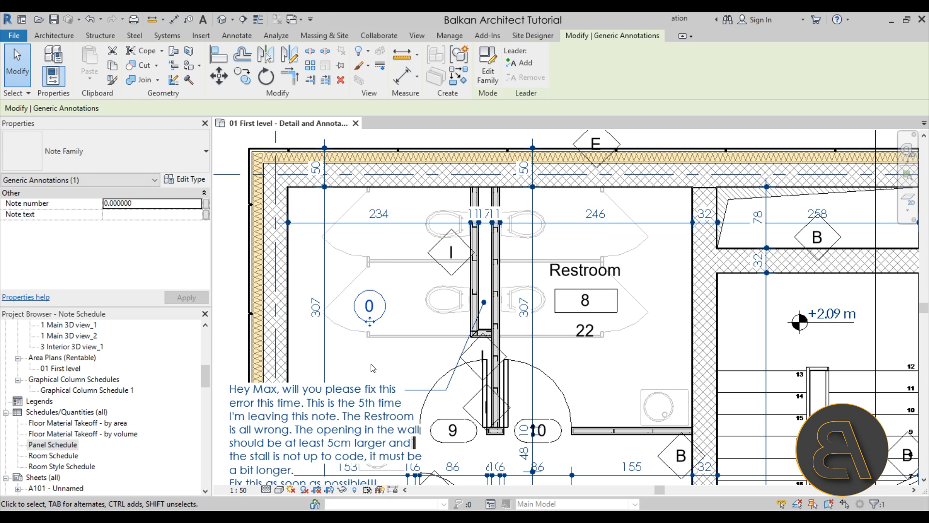
{"action": "left_click", "coordinate": [519, 63]}
{"action": "scroll", "coordinate": [469, 310], "scroll_direction": "down", "scroll_amount": 3}
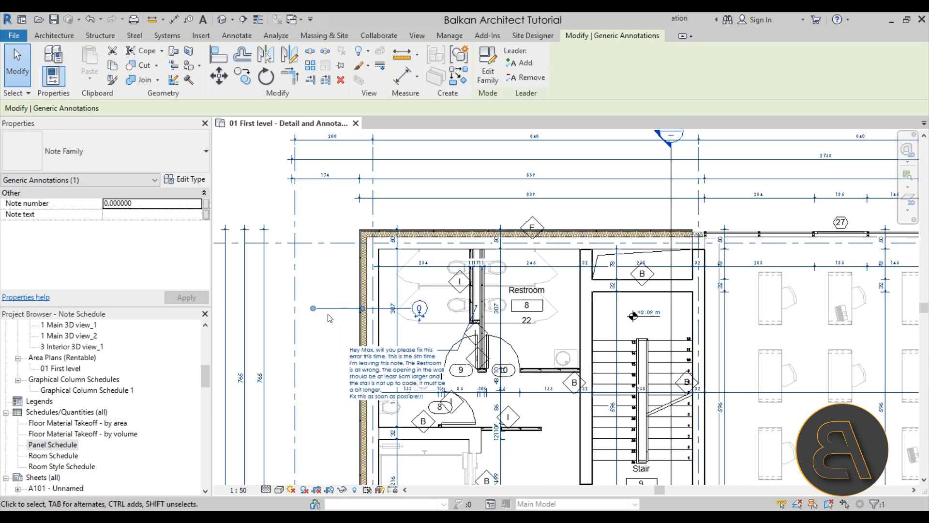
{"action": "scroll", "coordinate": [326, 315], "scroll_direction": "up", "scroll_amount": 1}
{"action": "left_click_drag", "start_coordinate": [312, 307], "coordinate": [489, 286]}
{"action": "scroll", "coordinate": [467, 309], "scroll_direction": "up", "scroll_amount": 3}
{"action": "left_click", "coordinate": [492, 325]}
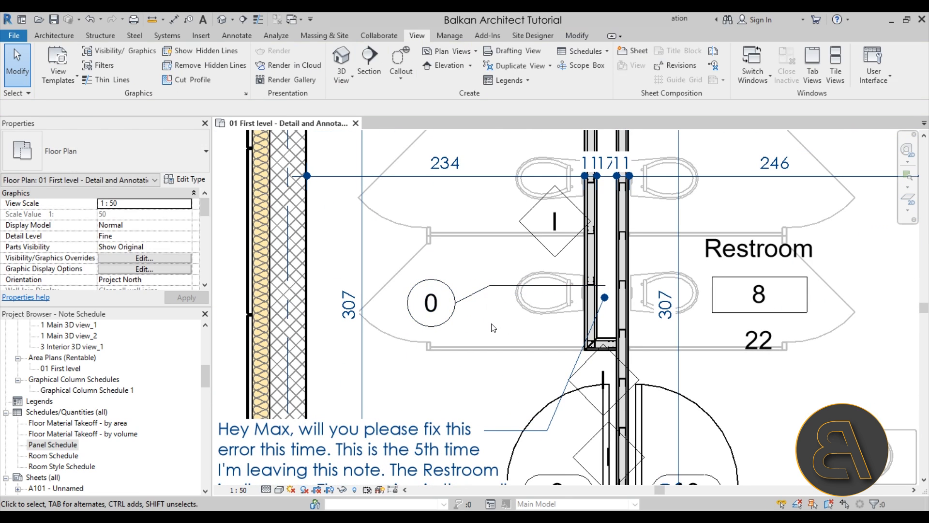
Step: Set the Note Family type's leader arrowhead to Filled Dot 1.2mm and check the tag's leader end
{"action": "left_click", "coordinate": [512, 289]}
{"action": "scroll", "coordinate": [602, 301], "scroll_direction": "up", "scroll_amount": 2}
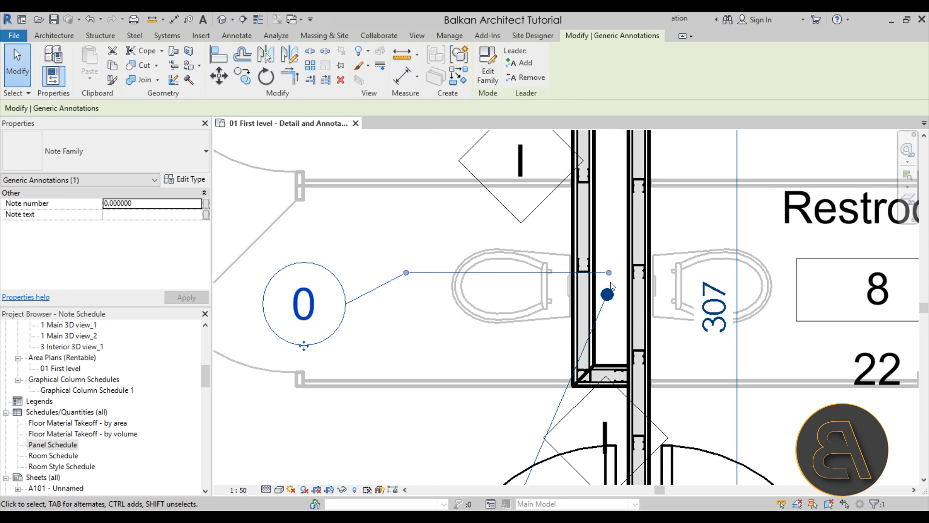
{"action": "left_click", "coordinate": [189, 179]}
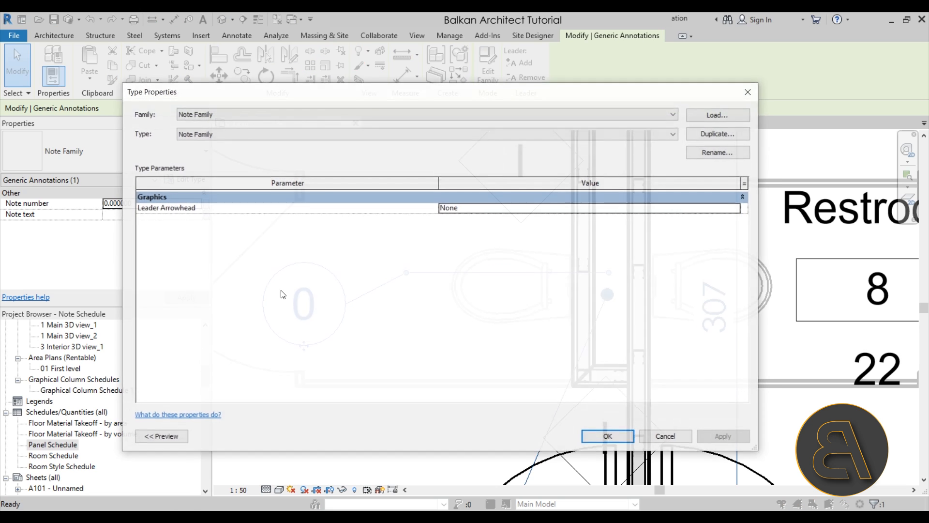
{"action": "left_click", "coordinate": [721, 210]}
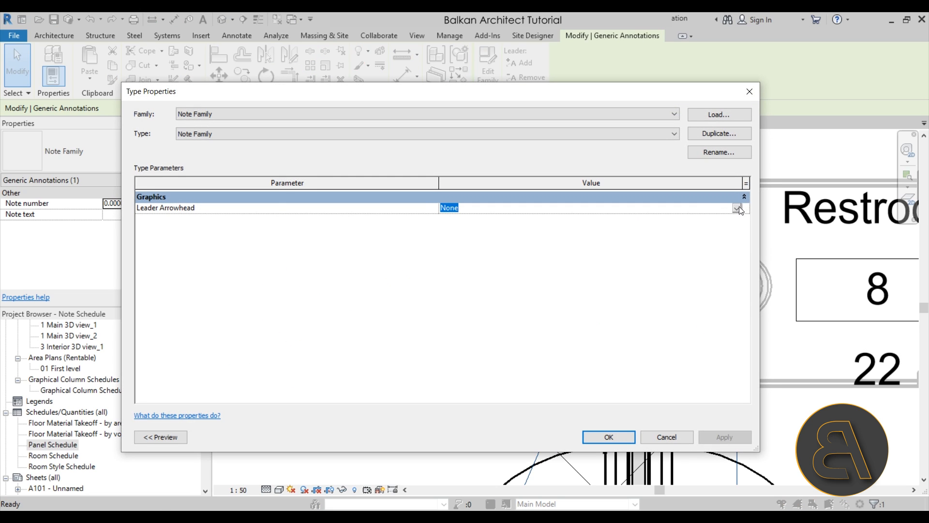
{"action": "left_click", "coordinate": [737, 209]}
{"action": "scroll", "coordinate": [502, 261], "scroll_direction": "down", "scroll_amount": 1}
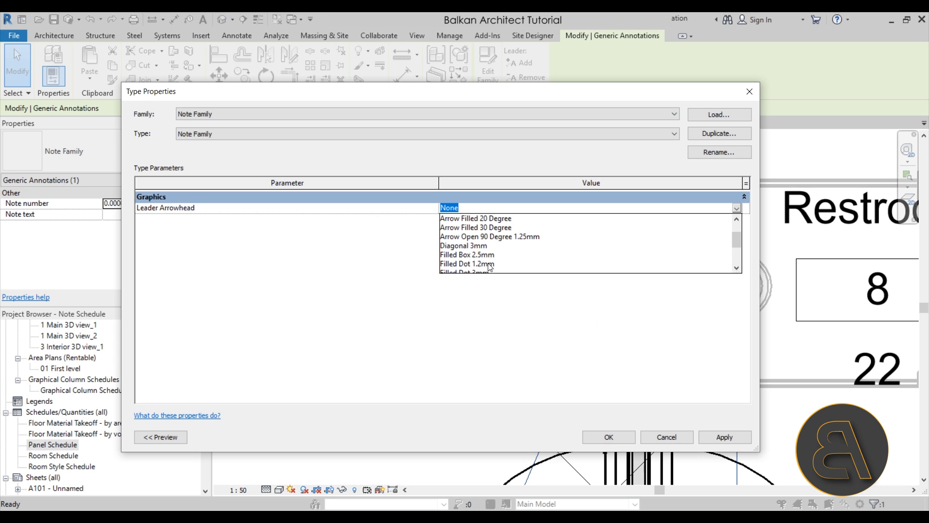
{"action": "left_click", "coordinate": [490, 264]}
{"action": "left_click", "coordinate": [742, 438]}
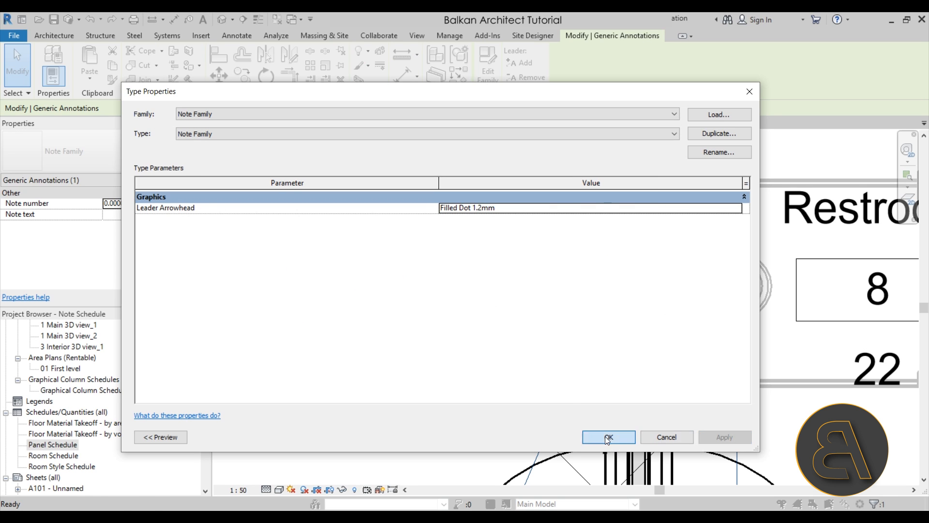
{"action": "left_click", "coordinate": [608, 437]}
{"action": "left_click", "coordinate": [527, 348]}
{"action": "scroll", "coordinate": [528, 349], "scroll_direction": "down", "scroll_amount": 3}
{"action": "scroll", "coordinate": [504, 334], "scroll_direction": "up", "scroll_amount": 2}
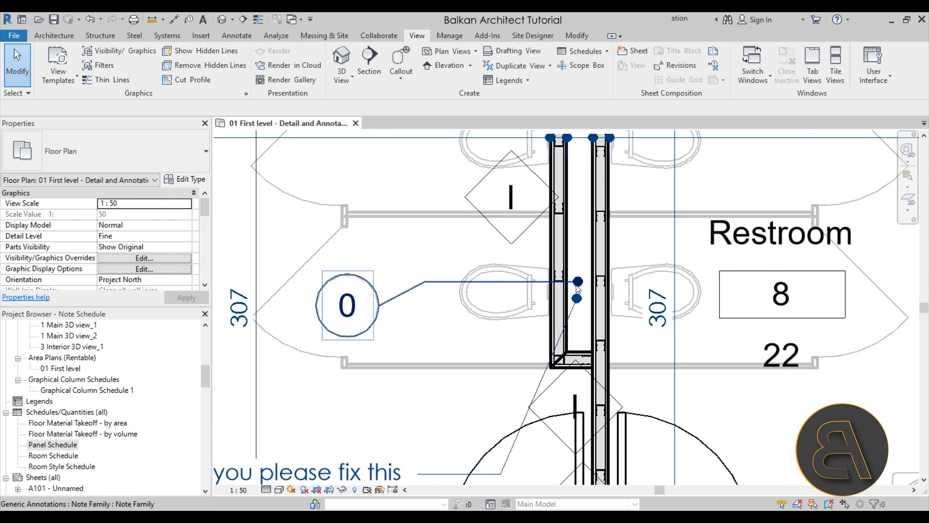
{"action": "scroll", "coordinate": [501, 331], "scroll_direction": "down", "scroll_amount": 2}
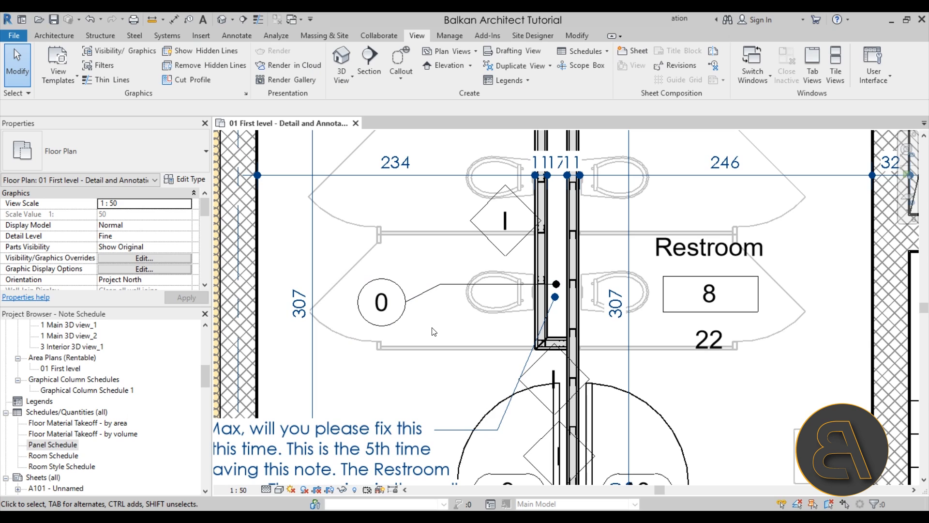
Step: Move the circular note tag in the Restroom slightly further from the partition walls, keeping its leader end between them
{"action": "scroll", "coordinate": [425, 327], "scroll_direction": "down", "scroll_amount": 3}
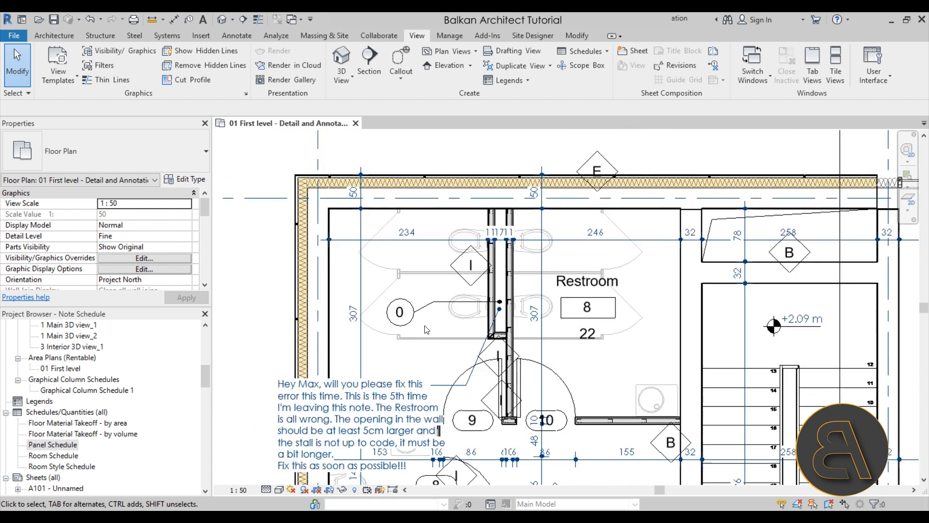
{"action": "middle_click_drag", "start_coordinate": [425, 324], "coordinate": [415, 300]}
{"action": "scroll", "coordinate": [414, 298], "scroll_direction": "up", "scroll_amount": 2}
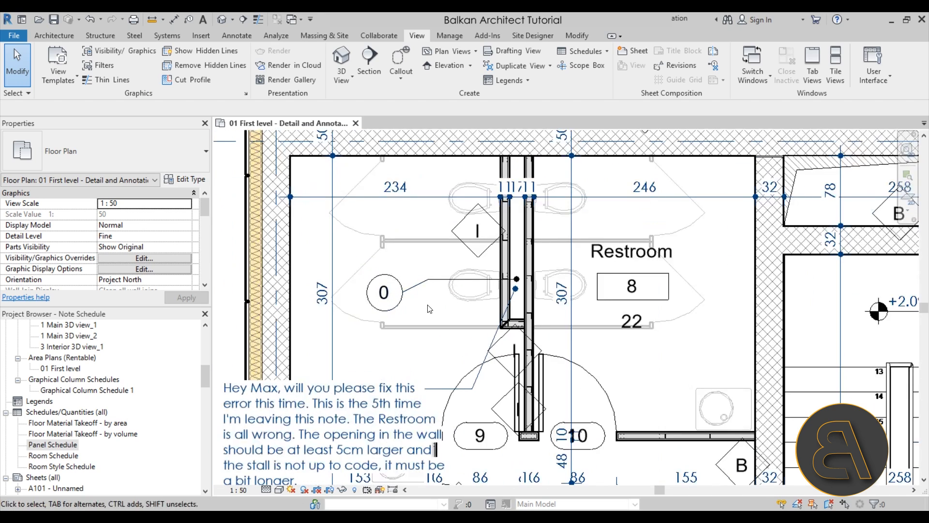
{"action": "scroll", "coordinate": [428, 309], "scroll_direction": "down", "scroll_amount": 5}
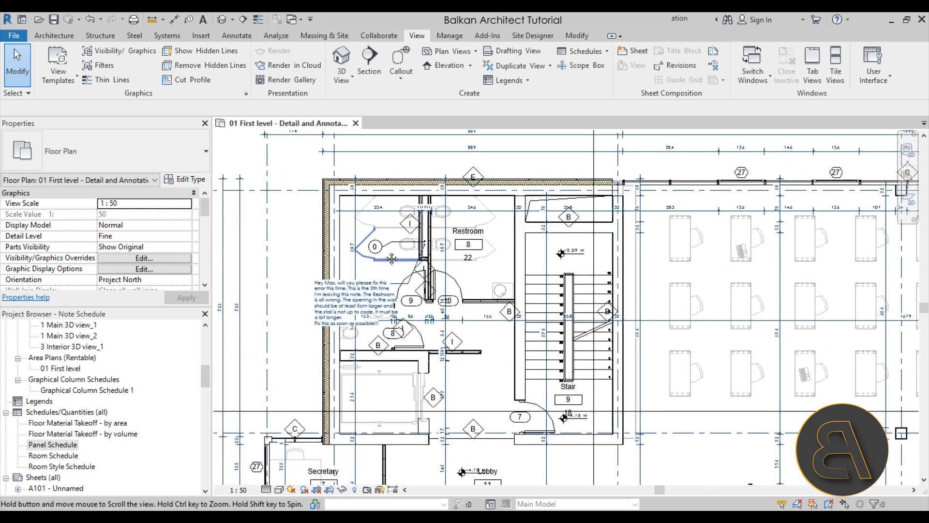
{"action": "scroll", "coordinate": [385, 255], "scroll_direction": "down", "scroll_amount": 2}
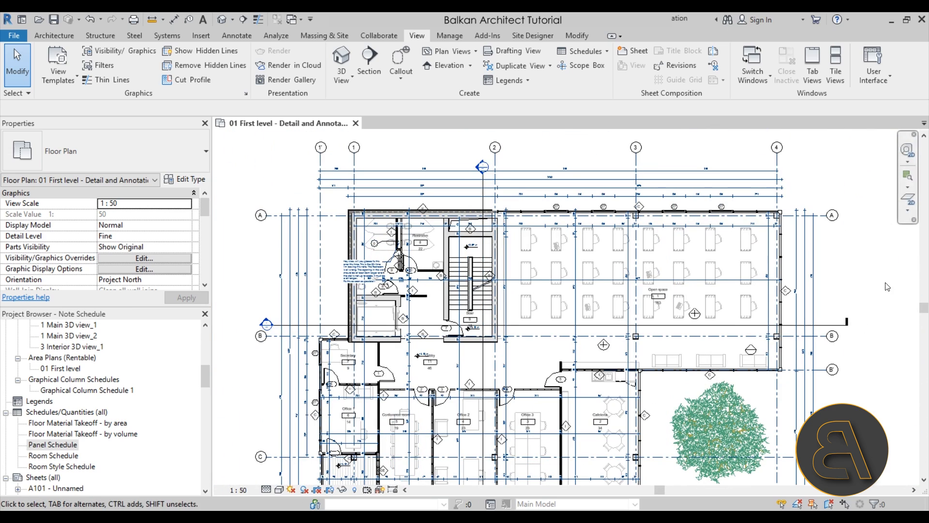
{"action": "scroll", "coordinate": [339, 317], "scroll_direction": "up", "scroll_amount": 5}
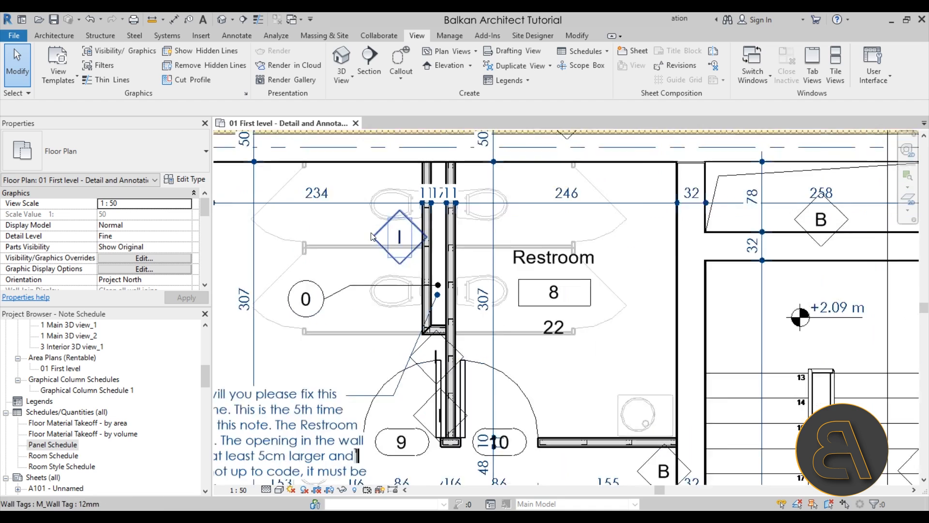
{"action": "middle_click_drag", "start_coordinate": [336, 306], "coordinate": [360, 279]}
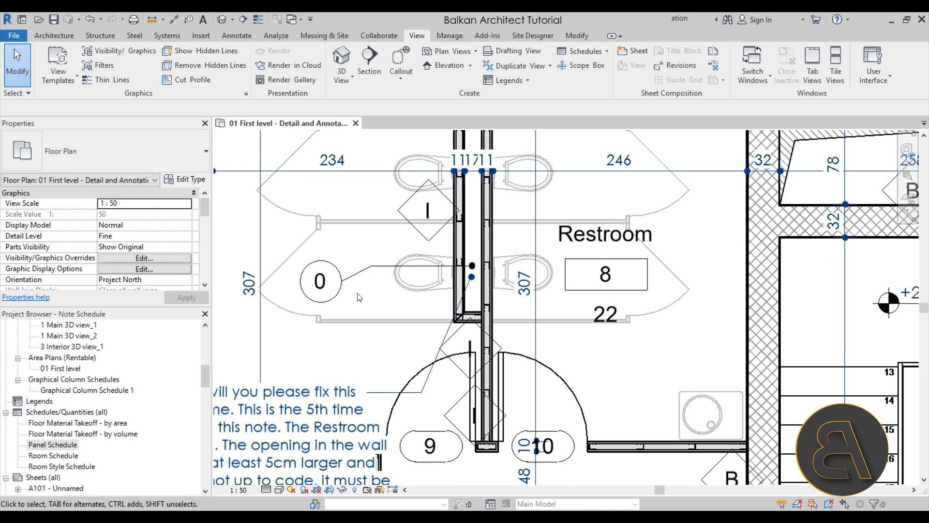
{"action": "left_click", "coordinate": [308, 281]}
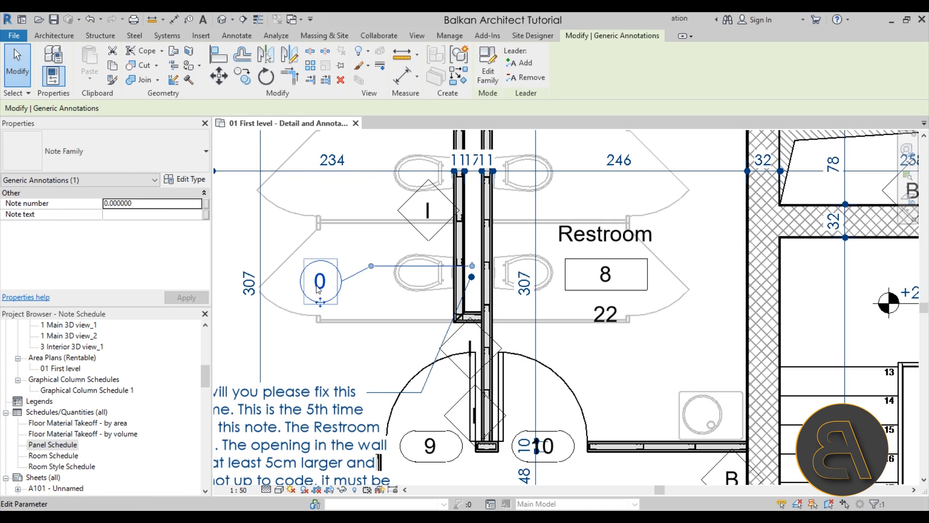
{"action": "left_click_drag", "start_coordinate": [320, 308], "coordinate": [311, 303]}
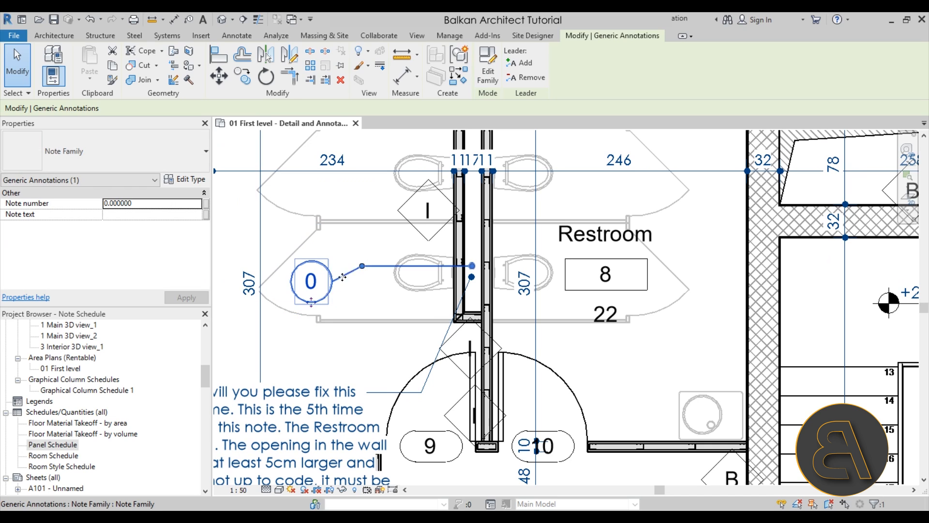
{"action": "key", "text": "Escape"}
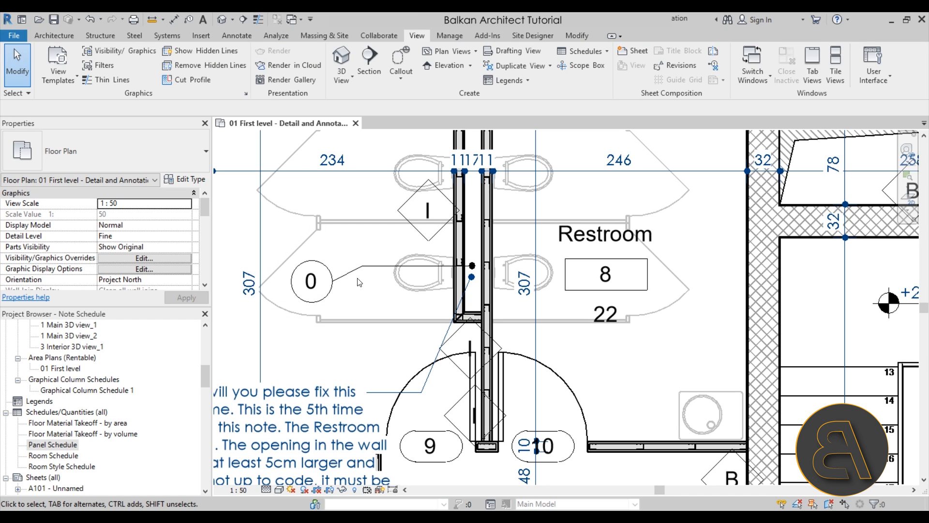
Step: Set the note number of the Restroom note tag to 1
{"action": "left_click", "coordinate": [312, 289]}
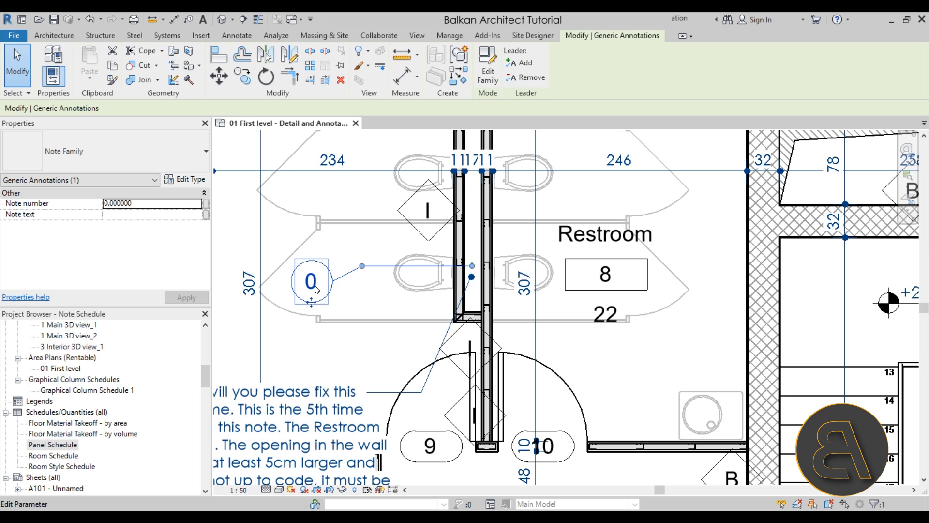
{"action": "left_click", "coordinate": [310, 290]}
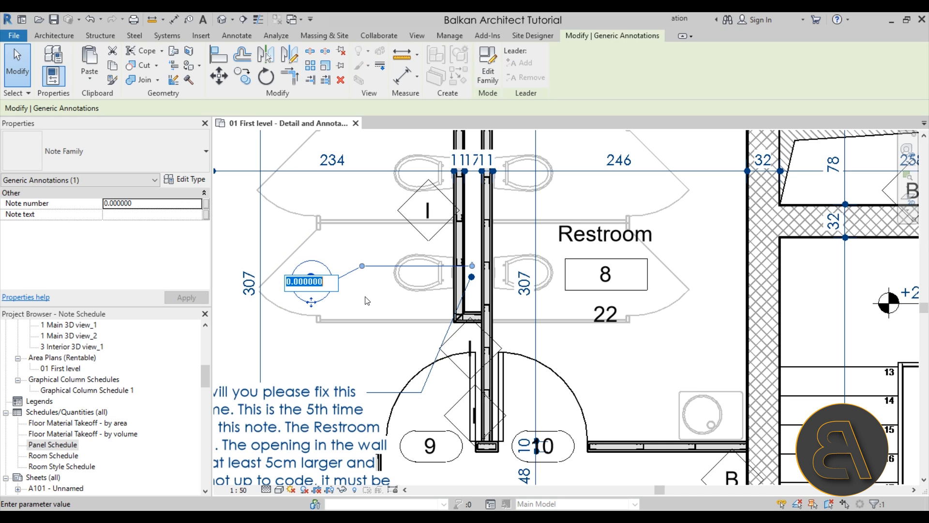
{"action": "type", "text": "1"}
{"action": "key", "text": "Return"}
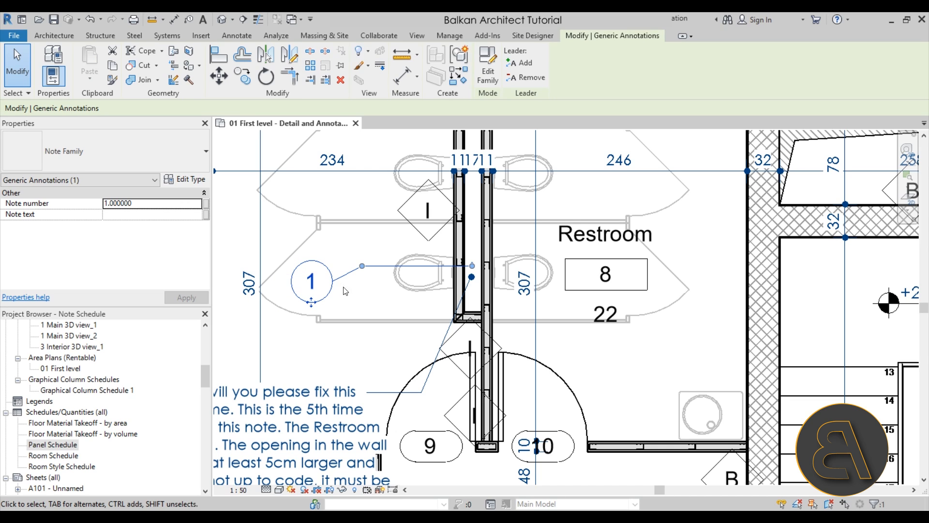
{"action": "left_click", "coordinate": [366, 302]}
{"action": "left_click", "coordinate": [314, 286]}
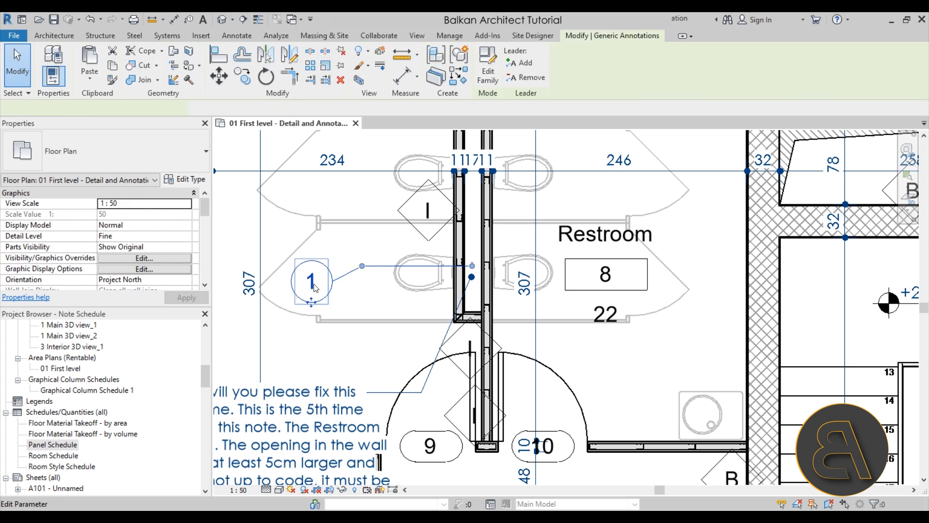
{"action": "left_click", "coordinate": [372, 305]}
Step: Copy the entire wording of the Restroom text note and leave its text editing
{"action": "scroll", "coordinate": [358, 310], "scroll_direction": "down", "scroll_amount": 3}
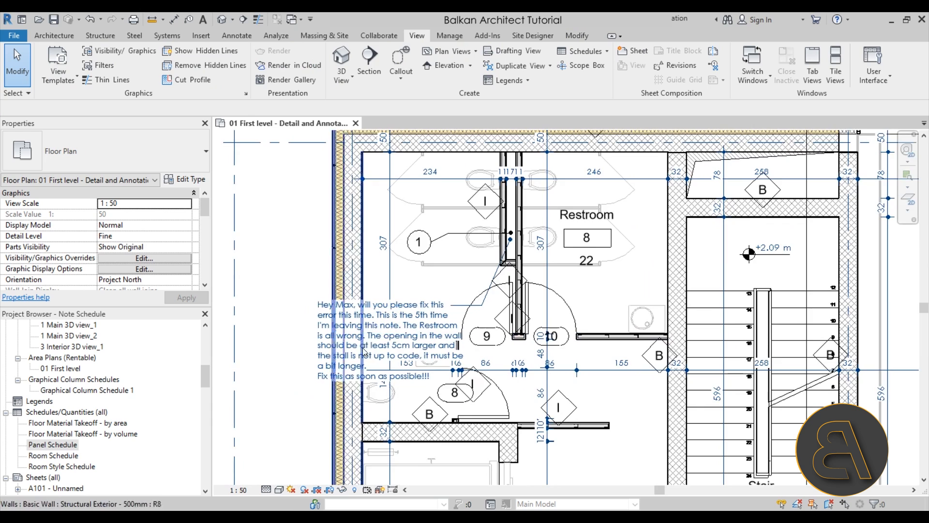
{"action": "scroll", "coordinate": [335, 355], "scroll_direction": "up", "scroll_amount": 3}
{"action": "left_click", "coordinate": [305, 379]}
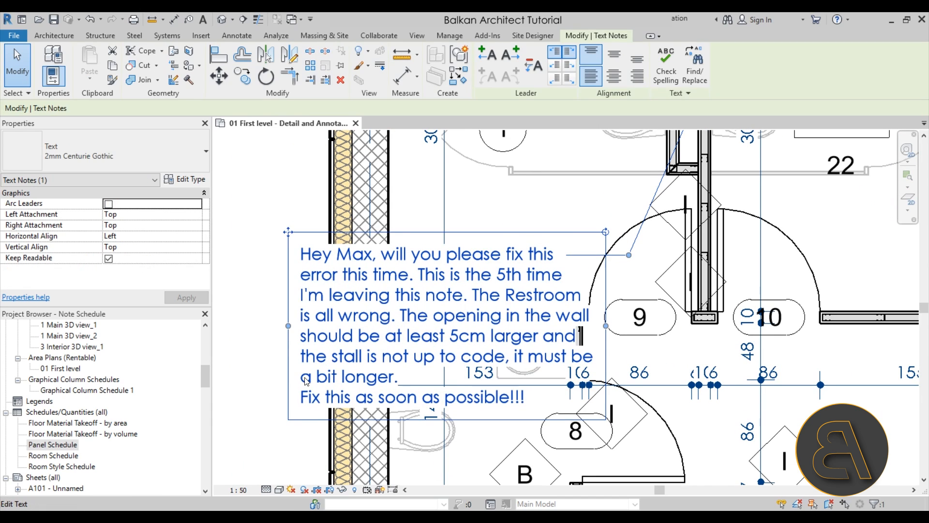
{"action": "left_click", "coordinate": [306, 380]}
{"action": "left_click_drag", "start_coordinate": [302, 255], "coordinate": [526, 406]}
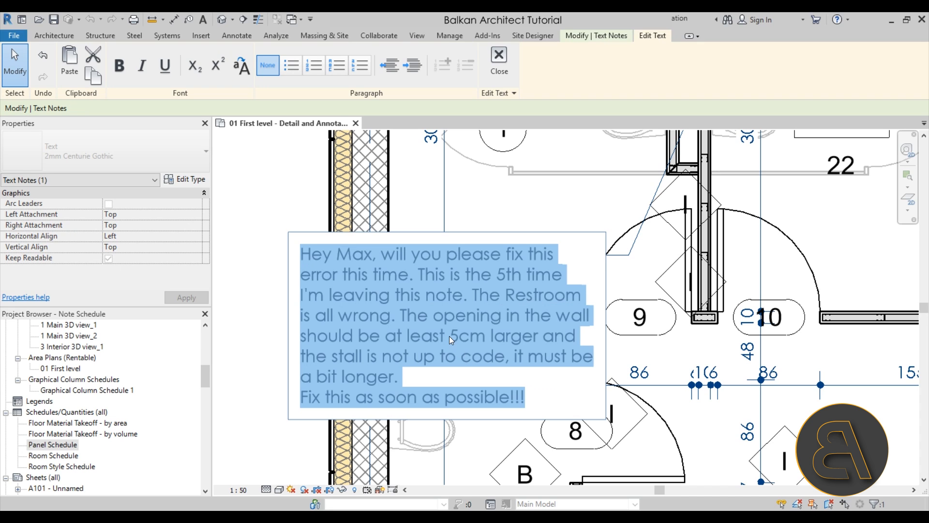
{"action": "left_click", "coordinate": [275, 316]}
Step: Store the copied wording of the text note as the Note text of Restroom note tag 1 and deselect the tag
{"action": "middle_click_drag", "start_coordinate": [493, 150], "coordinate": [459, 313]}
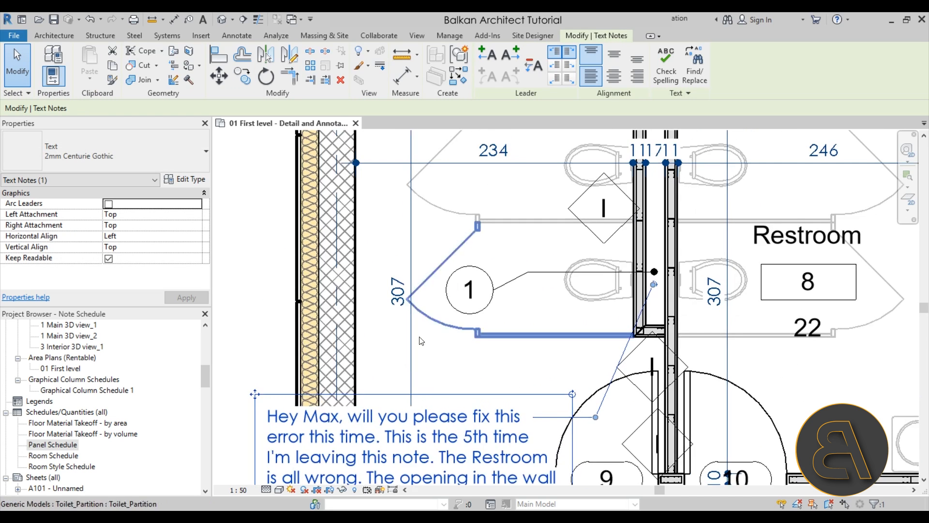
{"action": "left_click", "coordinate": [459, 312]}
{"action": "left_click", "coordinate": [136, 217]}
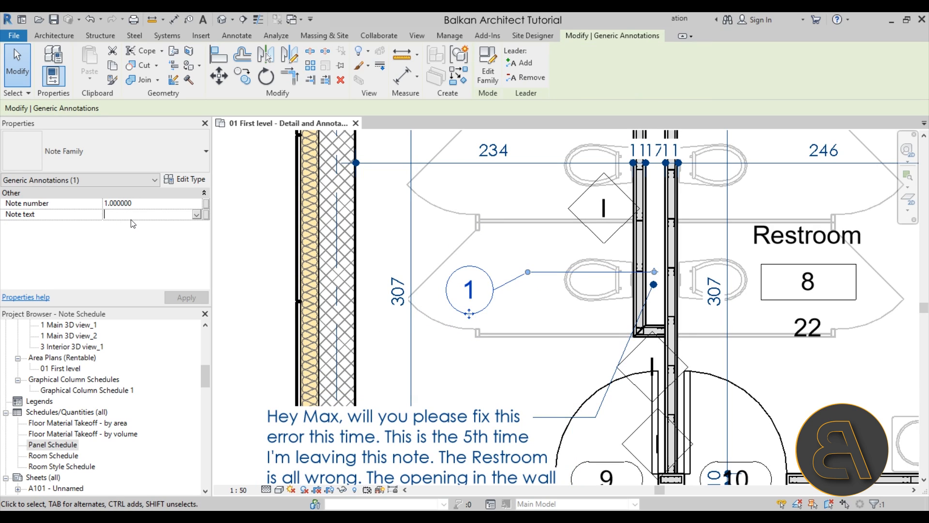
{"action": "key", "text": "ctrl+v"}
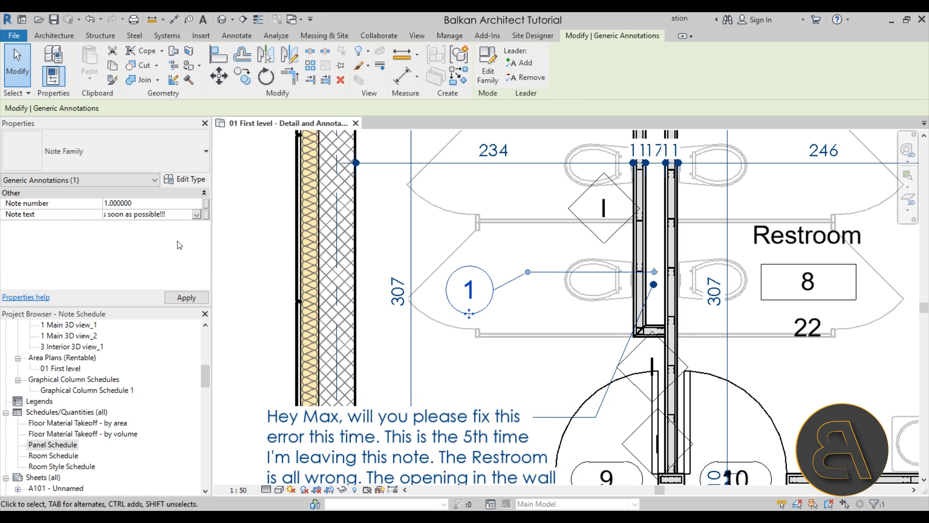
{"action": "left_click", "coordinate": [195, 217]}
{"action": "left_click", "coordinate": [195, 216]}
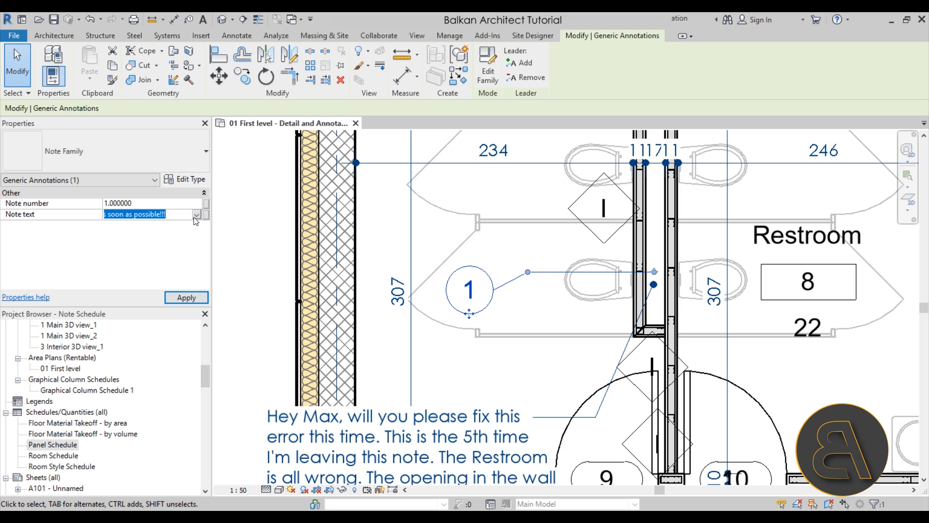
{"action": "left_click", "coordinate": [162, 237]}
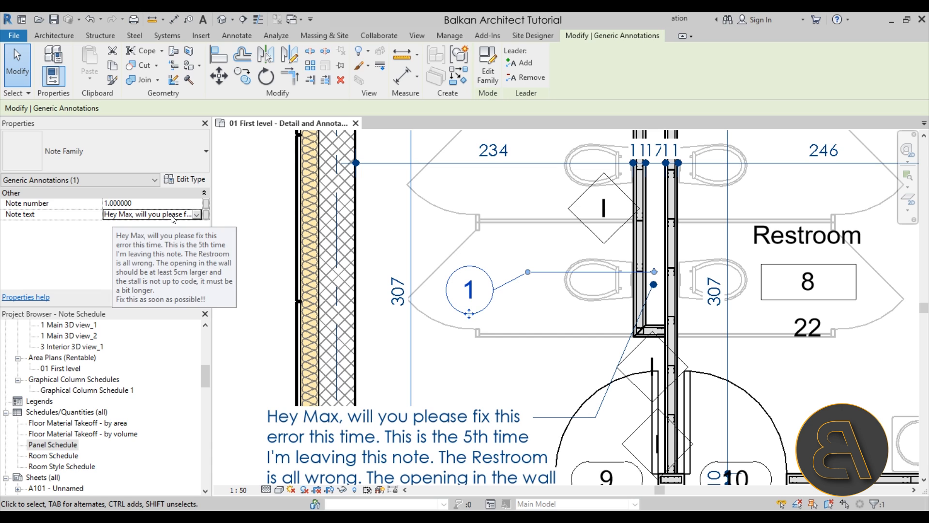
{"action": "scroll", "coordinate": [380, 362], "scroll_direction": "down", "scroll_amount": 2}
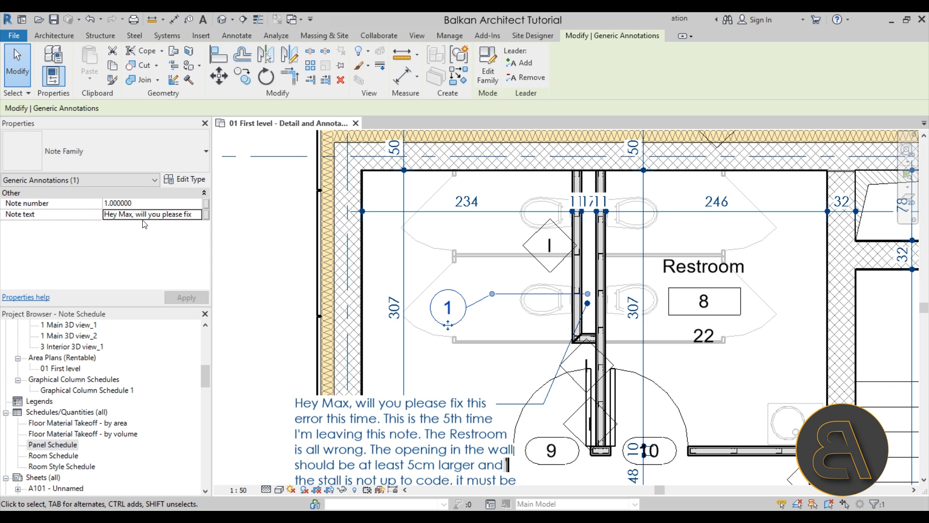
{"action": "left_click", "coordinate": [490, 369]}
Step: Create a note block schedule based on the Note Family, keeping the name Note Block
{"action": "scroll", "coordinate": [478, 351], "scroll_direction": "down", "scroll_amount": 1}
{"action": "middle_click_drag", "start_coordinate": [484, 372], "coordinate": [415, 326]}
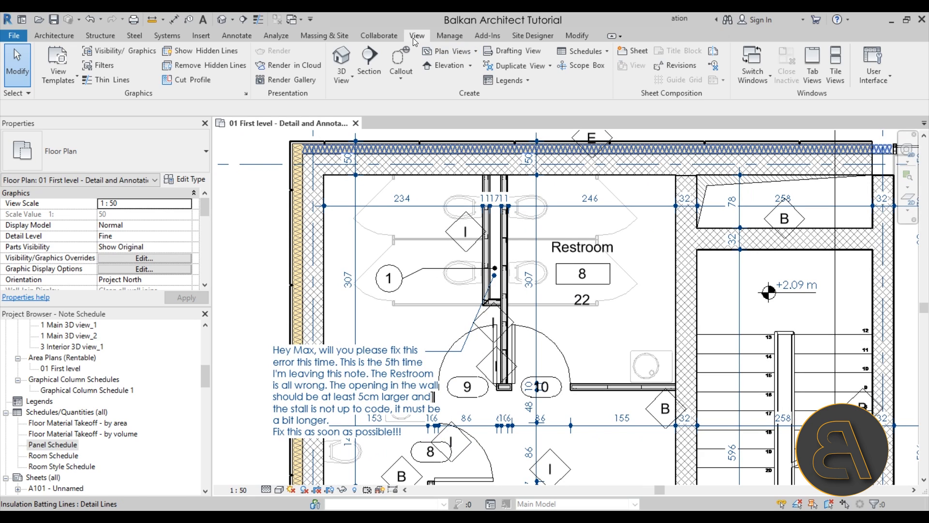
{"action": "left_click", "coordinate": [571, 53]}
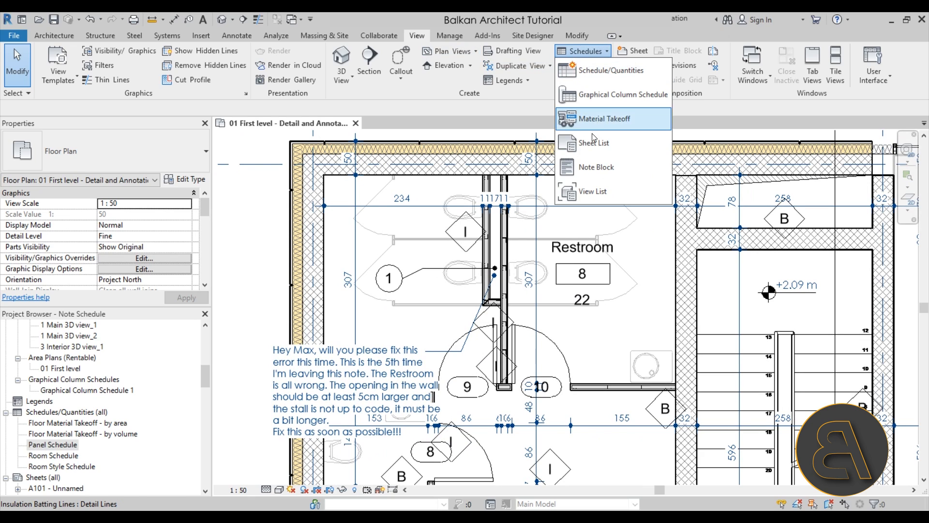
{"action": "left_click", "coordinate": [597, 167]}
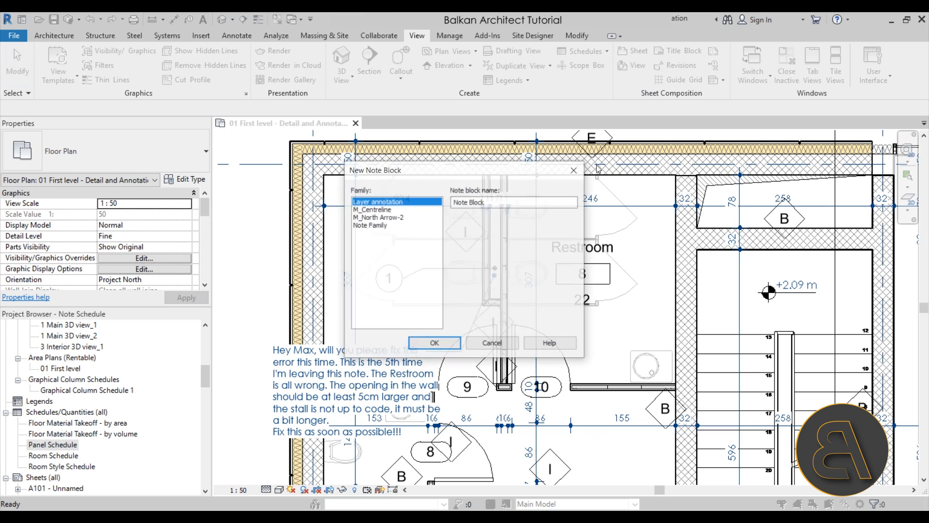
{"action": "left_click", "coordinate": [371, 226]}
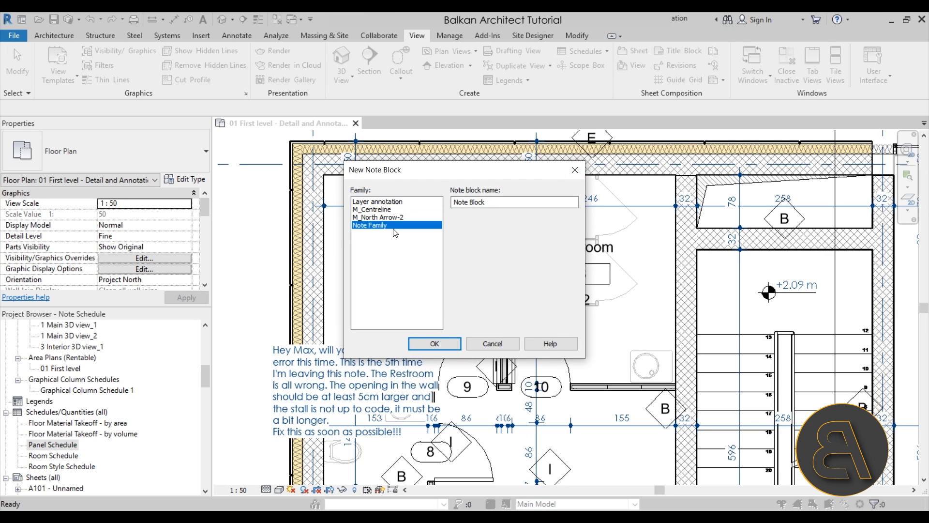
{"action": "left_click", "coordinate": [442, 344]}
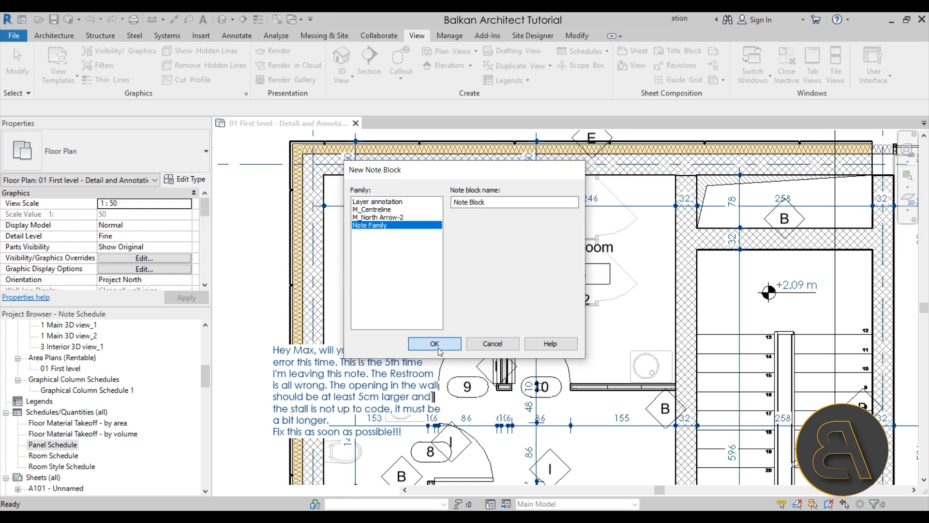
Step: Add the Note number and Note text fields to the note block in that order and generate the schedule
{"action": "left_click", "coordinate": [346, 220]}
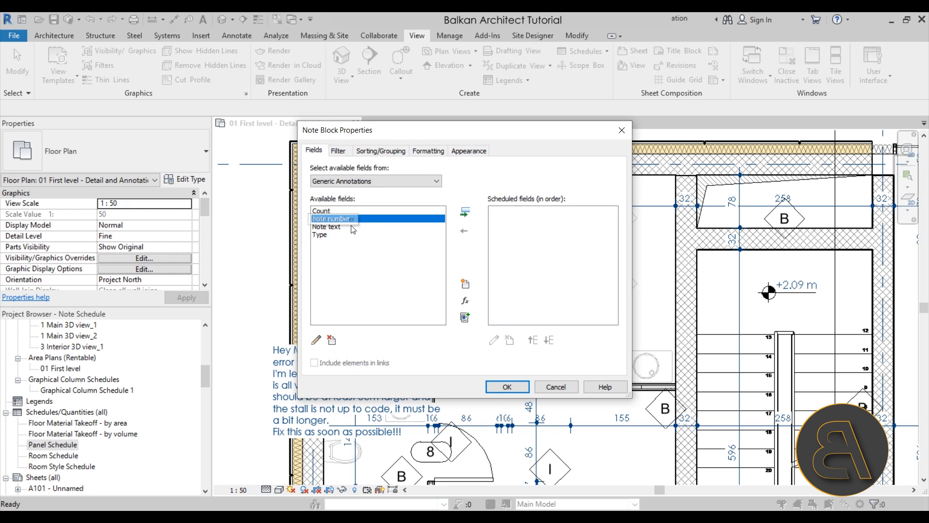
{"action": "left_click", "coordinate": [464, 211]}
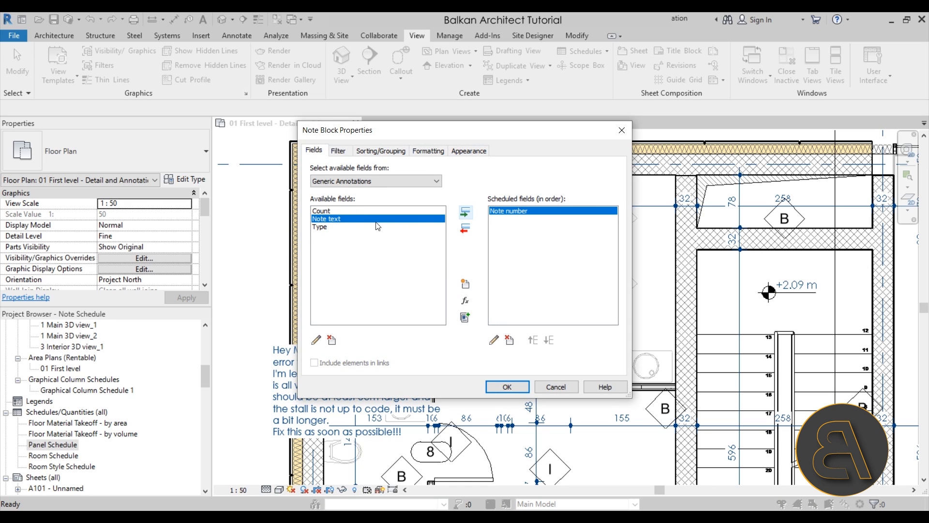
{"action": "left_click", "coordinate": [464, 212]}
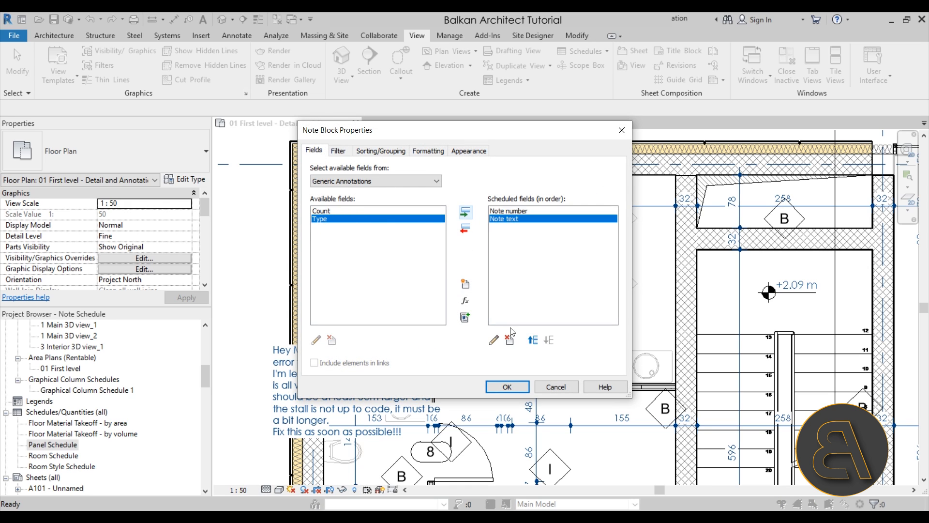
{"action": "left_click", "coordinate": [507, 386]}
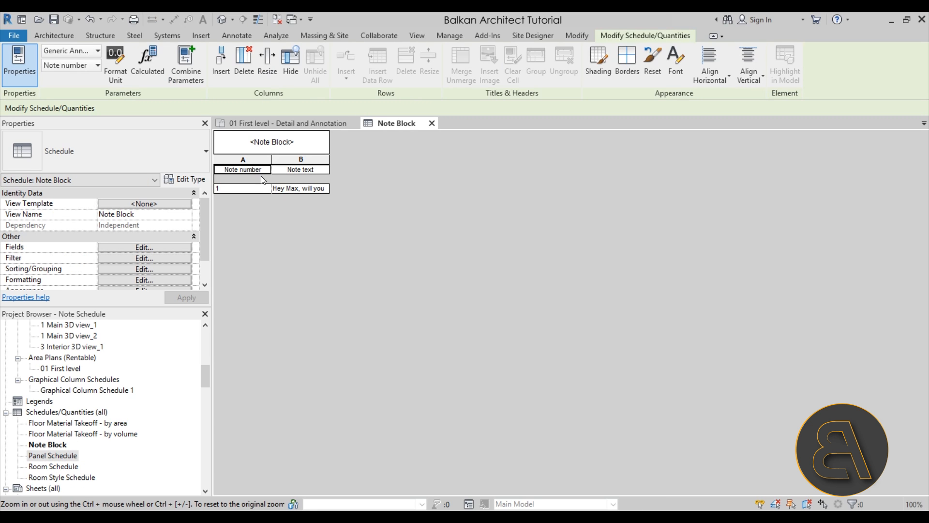
Step: Widen the Note text column of the note block and inspect the full stored text of note 1
{"action": "left_click_drag", "start_coordinate": [329, 163], "coordinate": [390, 178]}
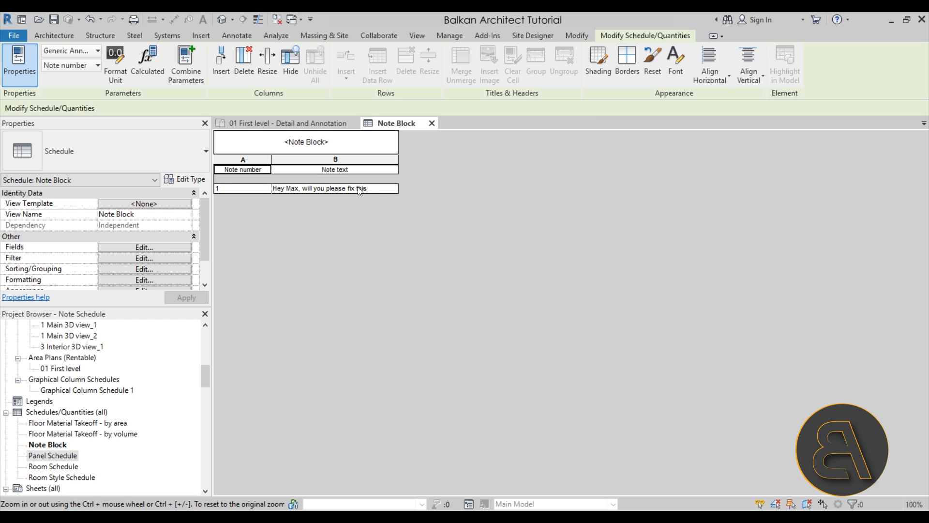
{"action": "left_click", "coordinate": [369, 190]}
{"action": "left_click", "coordinate": [393, 188]}
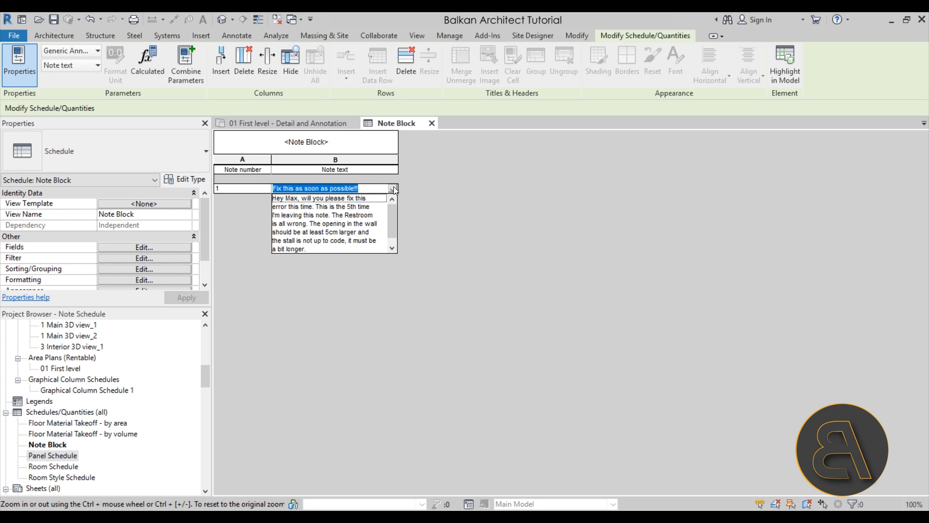
{"action": "scroll", "coordinate": [384, 215], "scroll_direction": "down", "scroll_amount": 1}
{"action": "scroll", "coordinate": [332, 231], "scroll_direction": "up", "scroll_amount": 1}
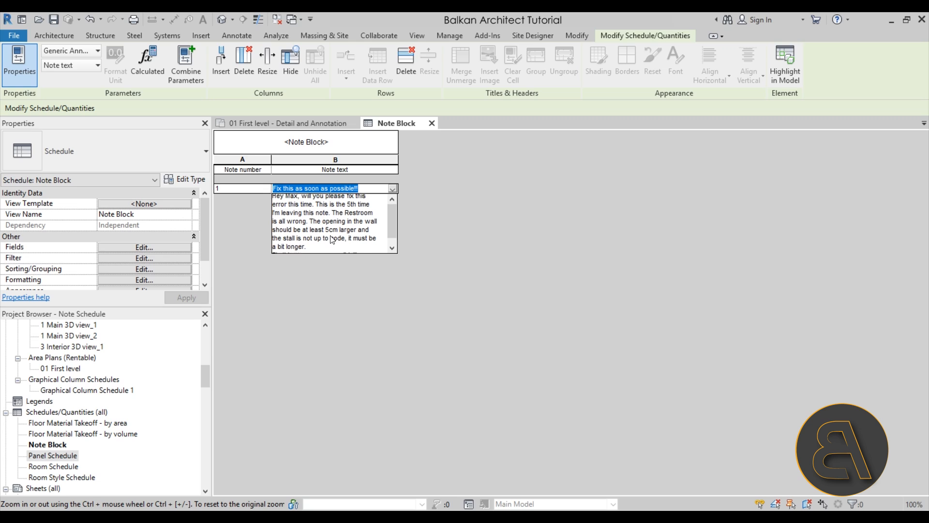
{"action": "scroll", "coordinate": [343, 209], "scroll_direction": "down", "scroll_amount": 1}
{"action": "left_click", "coordinate": [344, 209]}
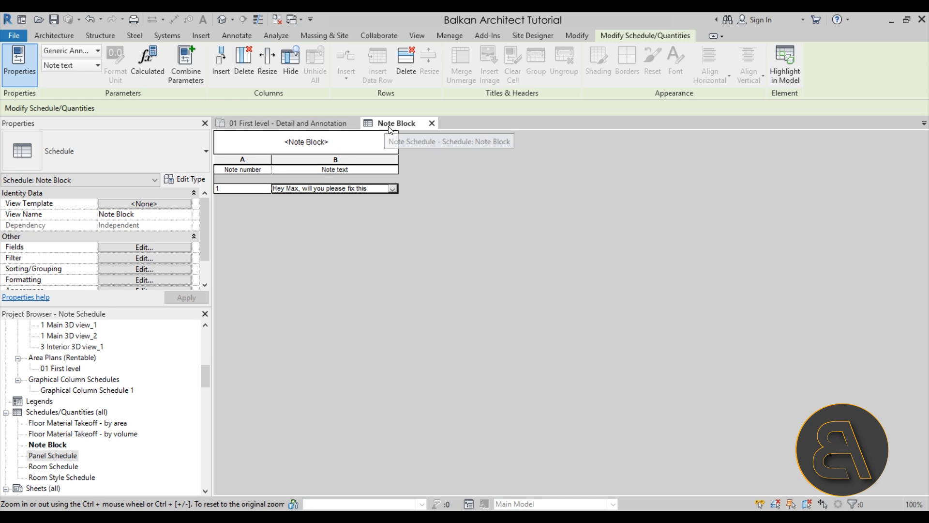
Step: Return to the 01 First level - Detail and Annotation plan and examine the Restroom's text note beside its numbered tag
{"action": "left_click", "coordinate": [300, 123]}
{"action": "scroll", "coordinate": [342, 237], "scroll_direction": "down", "scroll_amount": 2}
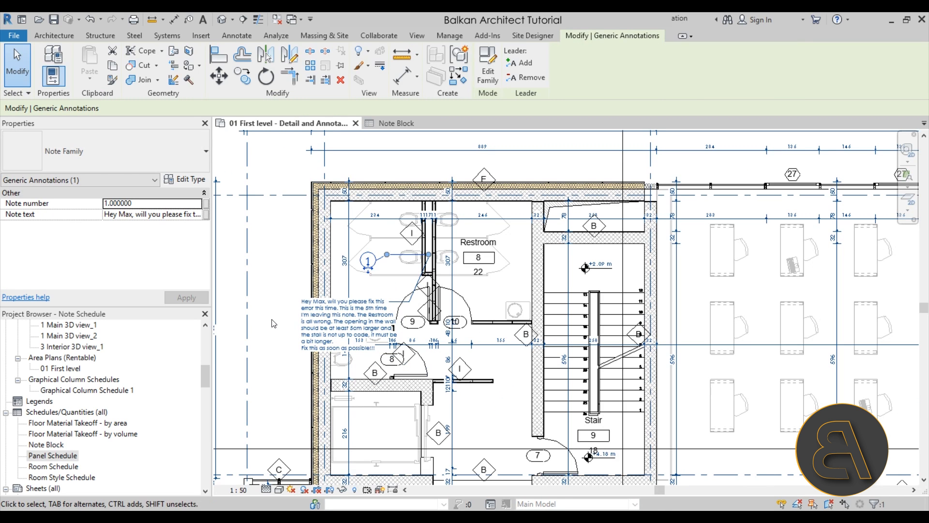
{"action": "left_click", "coordinate": [274, 322]}
{"action": "left_click", "coordinate": [303, 331]}
{"action": "scroll", "coordinate": [282, 288], "scroll_direction": "down", "scroll_amount": 3}
{"action": "middle_click_drag", "start_coordinate": [273, 296], "coordinate": [299, 235]}
{"action": "scroll", "coordinate": [301, 217], "scroll_direction": "up", "scroll_amount": 4}
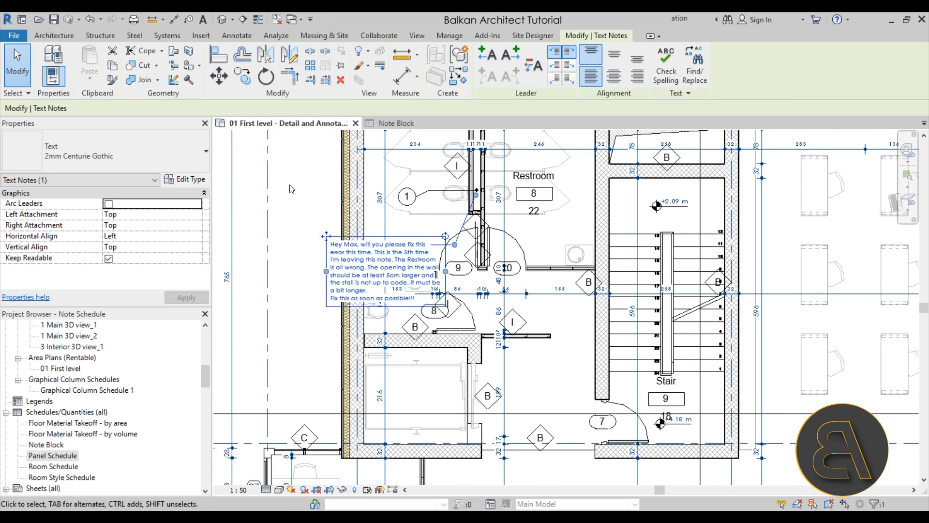
{"action": "scroll", "coordinate": [301, 193], "scroll_direction": "down", "scroll_amount": 2}
{"action": "middle_click_drag", "start_coordinate": [303, 194], "coordinate": [310, 232]}
{"action": "scroll", "coordinate": [311, 230], "scroll_direction": "up", "scroll_amount": 3}
{"action": "key", "text": "Escape"}
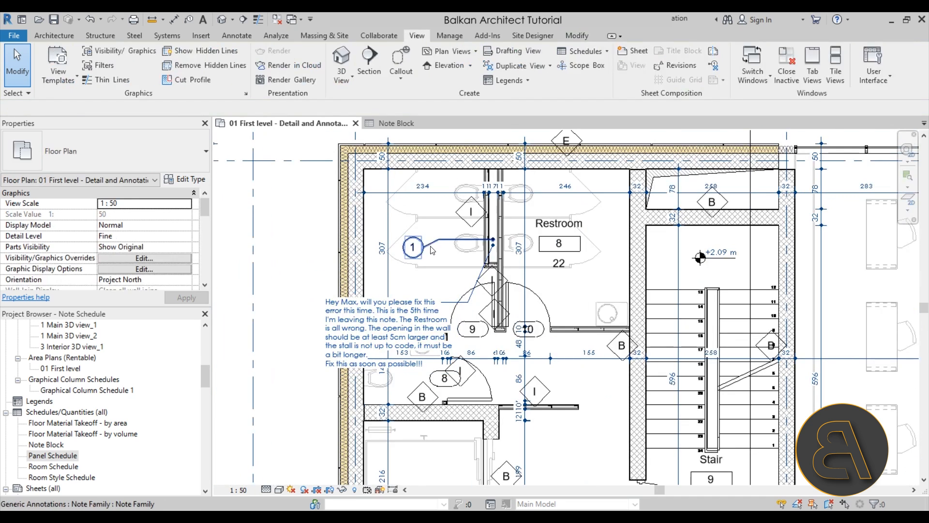
Step: Place a second note tag similar to tag 1 in the Restroom, just above the washbasin
{"action": "left_click", "coordinate": [432, 250]}
{"action": "right_click", "coordinate": [412, 248]}
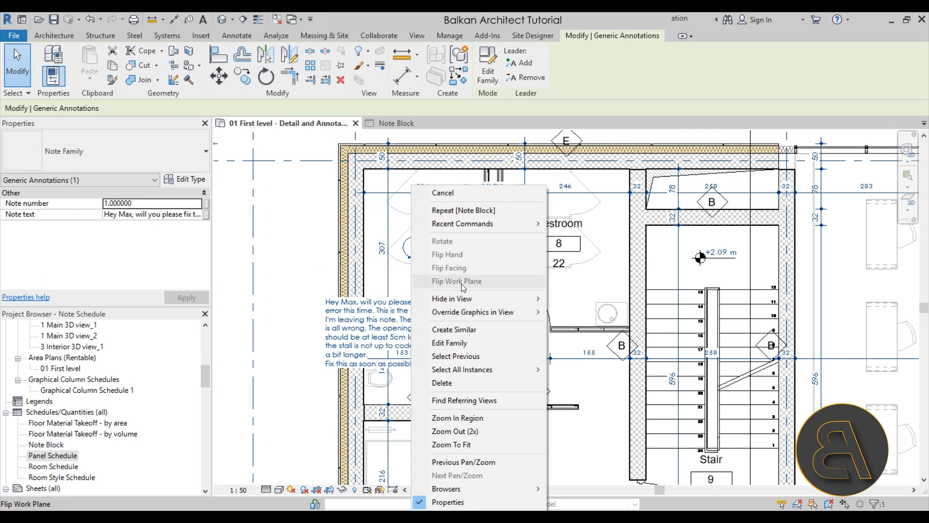
{"action": "left_click", "coordinate": [455, 329]}
{"action": "scroll", "coordinate": [595, 289], "scroll_direction": "up", "scroll_amount": 2}
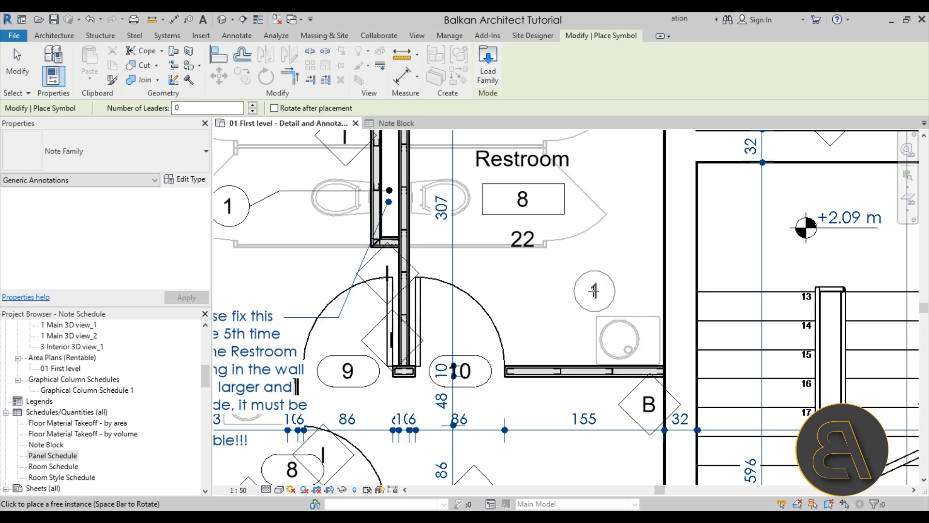
{"action": "left_click", "coordinate": [576, 290]}
{"action": "key", "text": "Escape"}
Step: Set the note number of the new tag above the washbasin to 2
{"action": "left_click", "coordinate": [579, 299]}
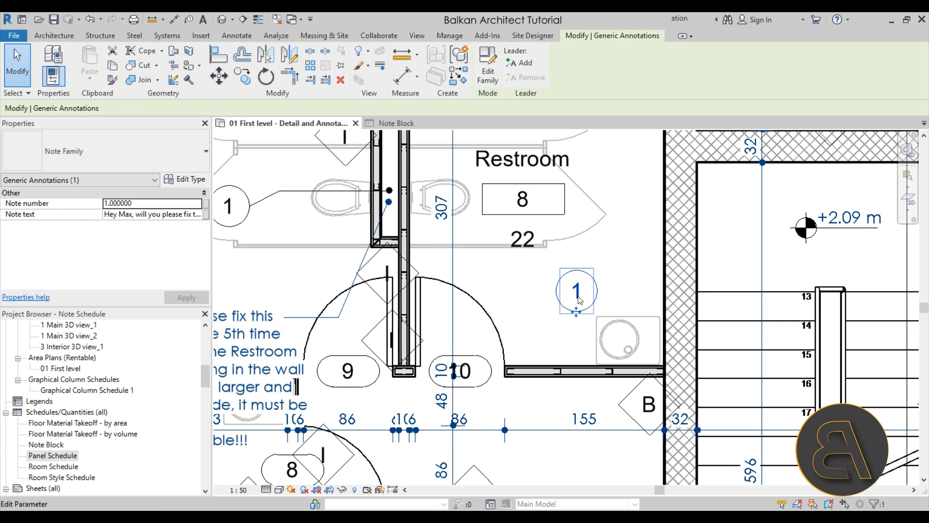
{"action": "left_click", "coordinate": [578, 296]}
{"action": "type", "text": "2"}
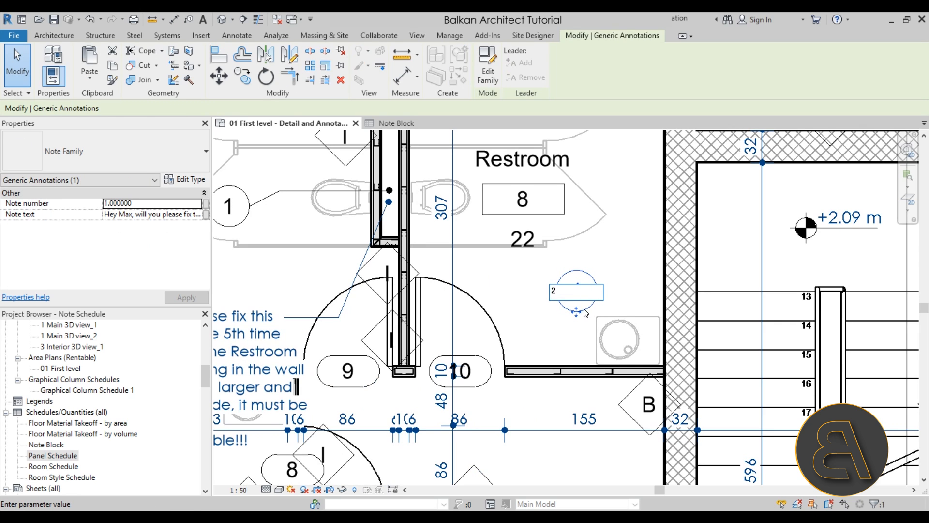
{"action": "key", "text": "Return"}
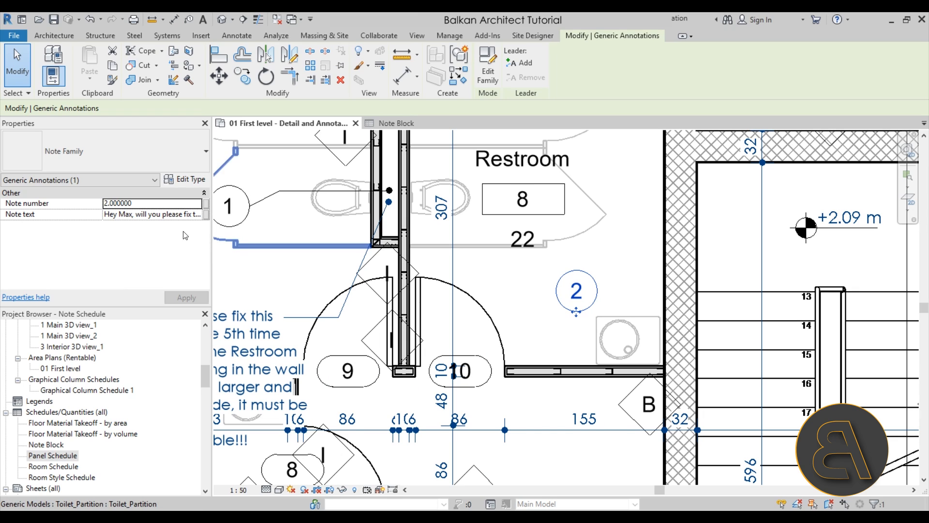
Step: Replace the Note text of note tag 2 with "new note" and apply it
{"action": "left_click", "coordinate": [136, 217]}
{"action": "key", "text": "BackSpace"}
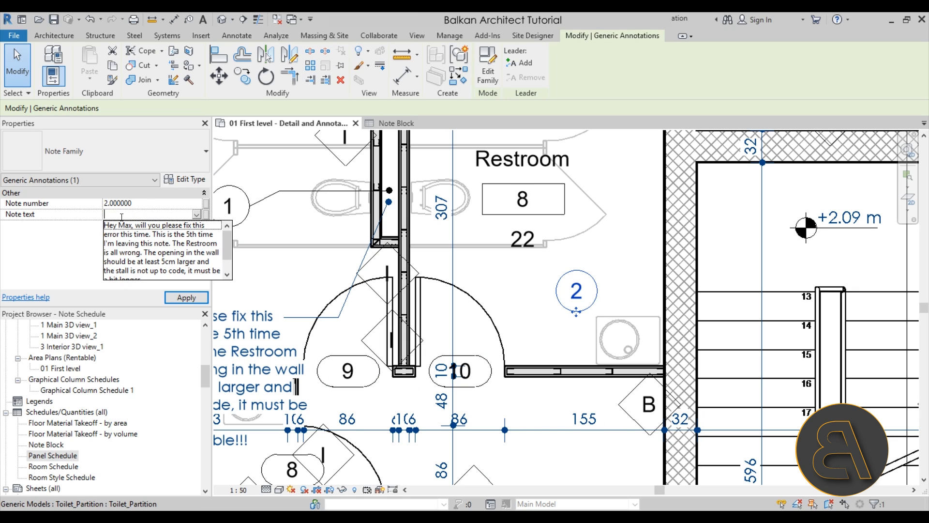
{"action": "type", "text": "new m"}
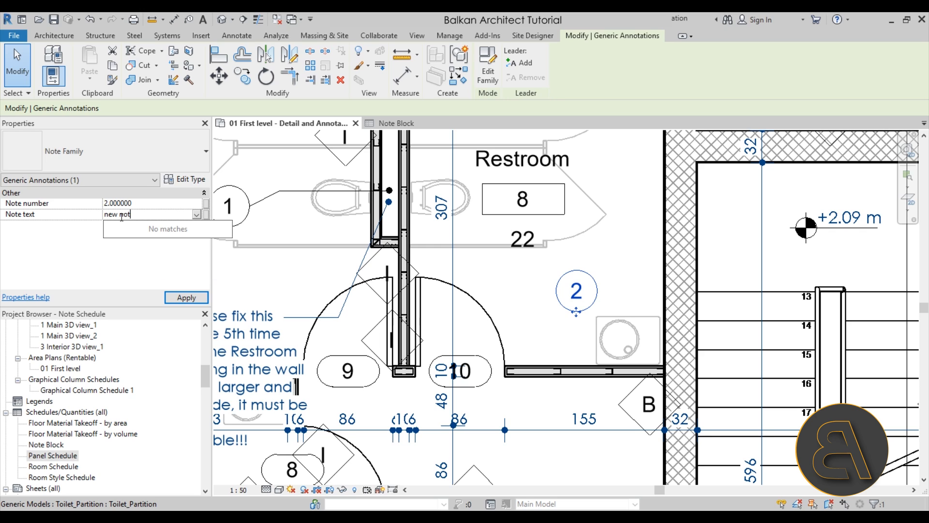
{"action": "key", "text": "Return"}
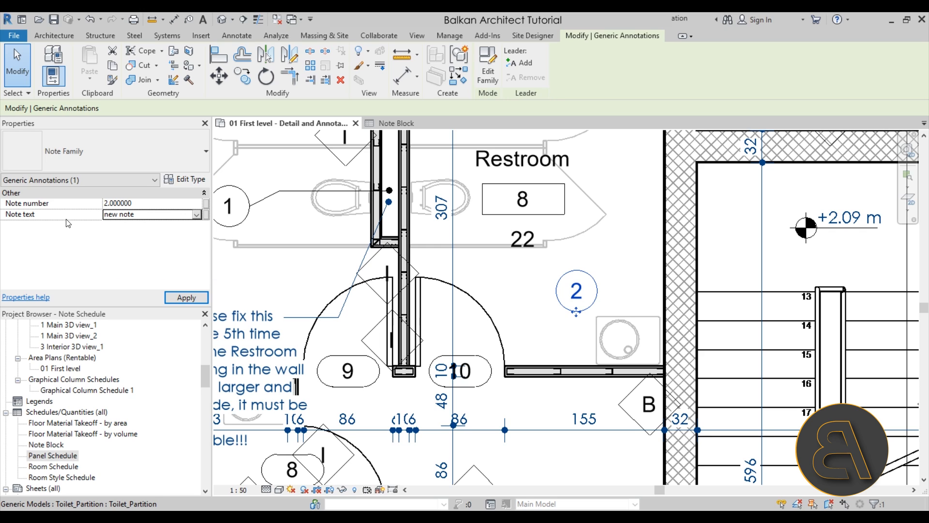
{"action": "left_click", "coordinate": [186, 297]}
Step: Add a leader to note tag 2, ending it at door tag 10, and deselect the tag
{"action": "left_click", "coordinate": [520, 62]}
{"action": "left_click_drag", "start_coordinate": [294, 290], "coordinate": [484, 369]}
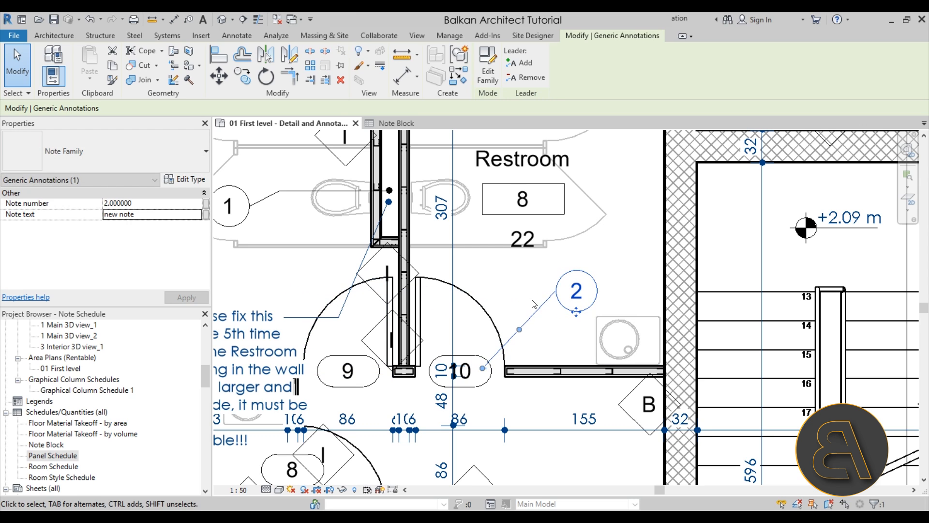
{"action": "left_click", "coordinate": [561, 323]}
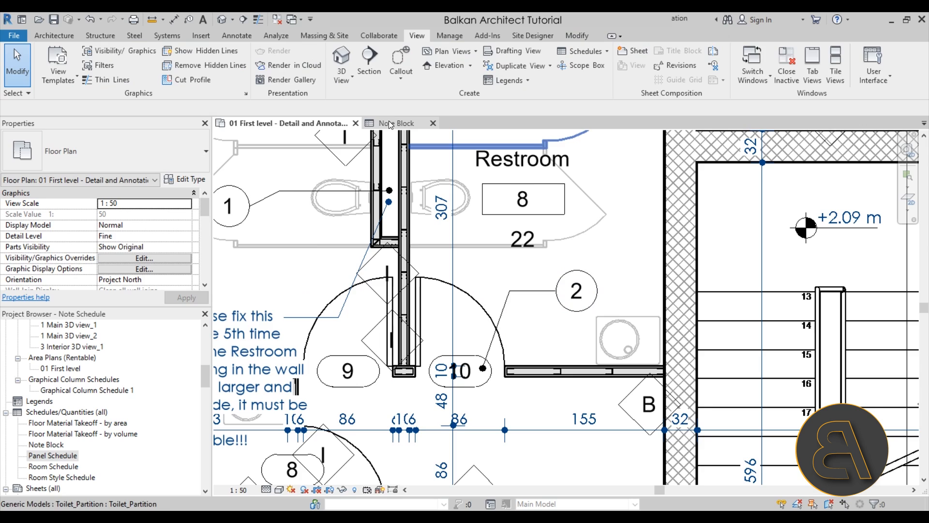
Step: Check the note block schedule for the second note and open sheet A101 - Unnamed
{"action": "left_click", "coordinate": [396, 123]}
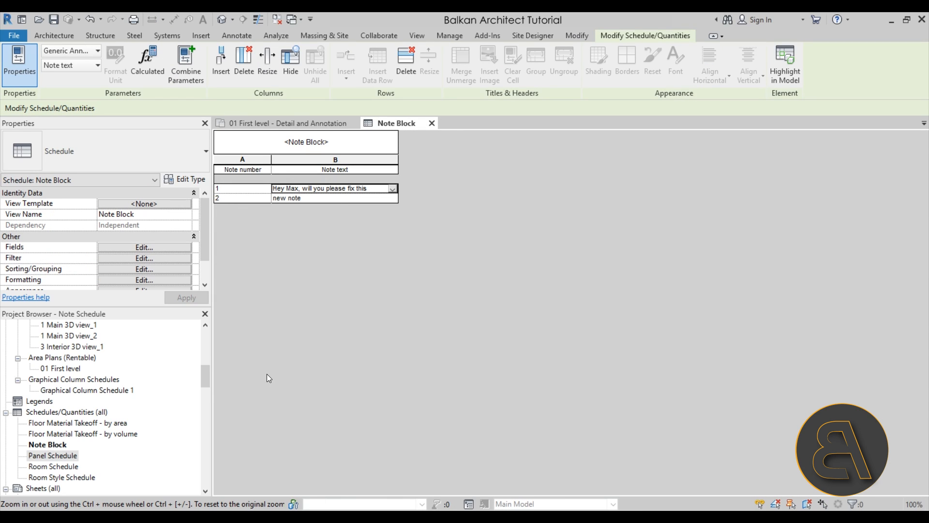
{"action": "scroll", "coordinate": [137, 416], "scroll_direction": "down", "scroll_amount": 4}
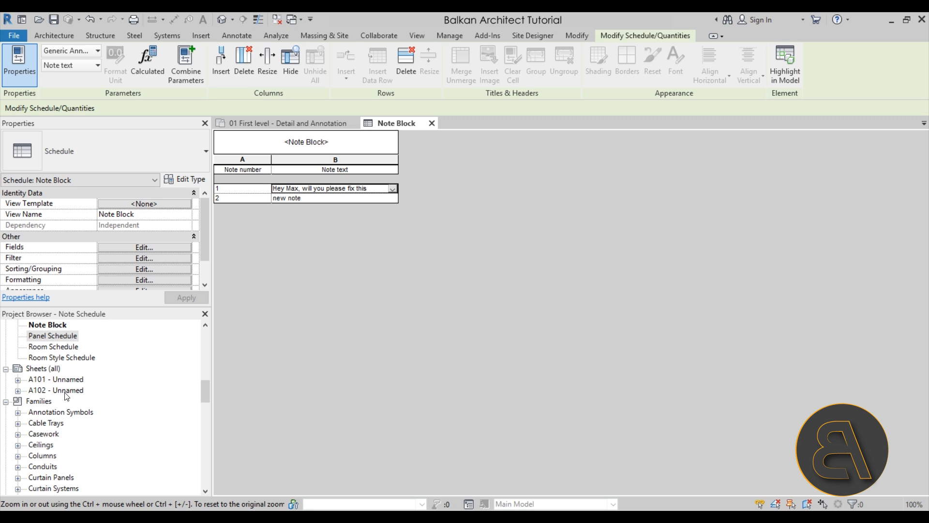
{"action": "double_click", "coordinate": [70, 380]}
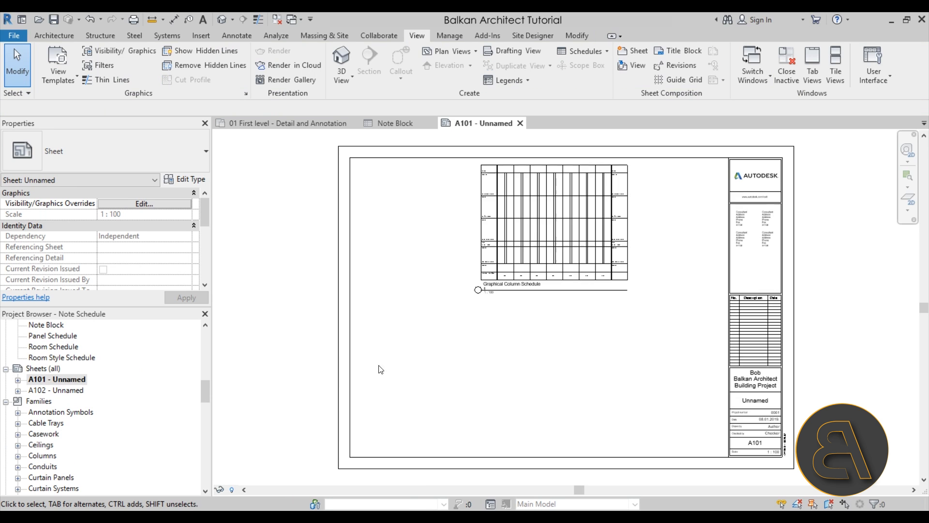
Step: Replace the Graphical Column Schedule on sheet A101 with the 01 First level - Detail and Annotation floor plan
{"action": "left_click", "coordinate": [512, 258]}
{"action": "key", "text": "Delete"}
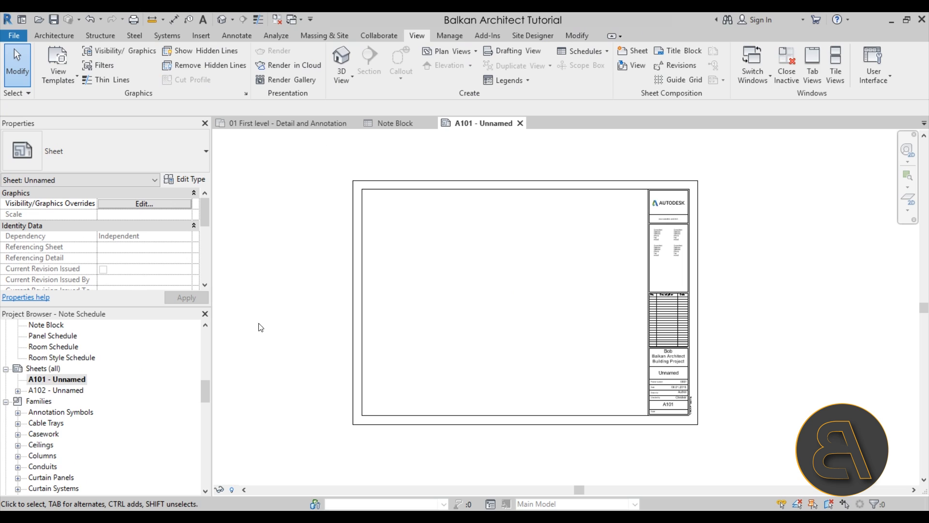
{"action": "scroll", "coordinate": [80, 390], "scroll_direction": "up", "scroll_amount": 6}
{"action": "scroll", "coordinate": [81, 389], "scroll_direction": "up", "scroll_amount": 6}
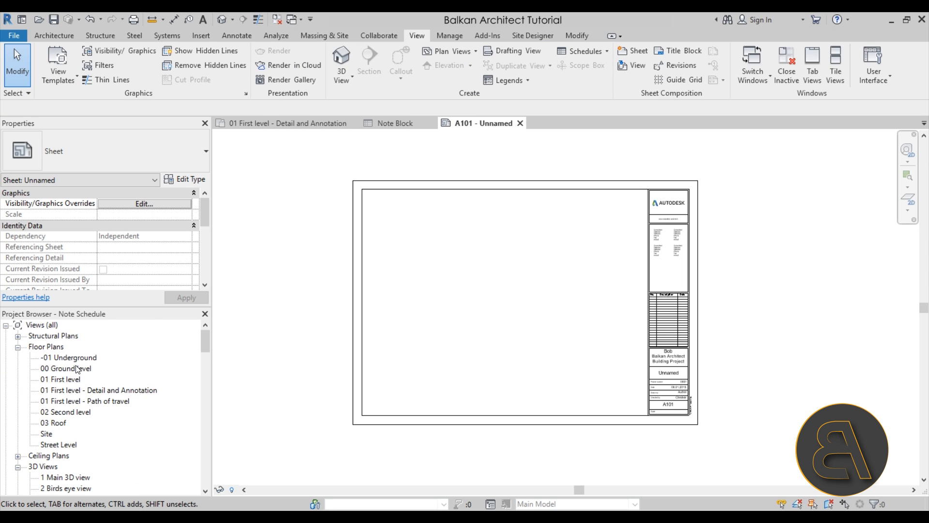
{"action": "mouse_move", "coordinate": [73, 390]}
{"action": "left_mouse_down"}
{"action": "mouse_move", "coordinate": [188, 400]}
{"action": "mouse_move", "coordinate": [436, 282]}
{"action": "mouse_move", "coordinate": [467, 292]}
{"action": "left_mouse_up"}
{"action": "left_click", "coordinate": [439, 317]}
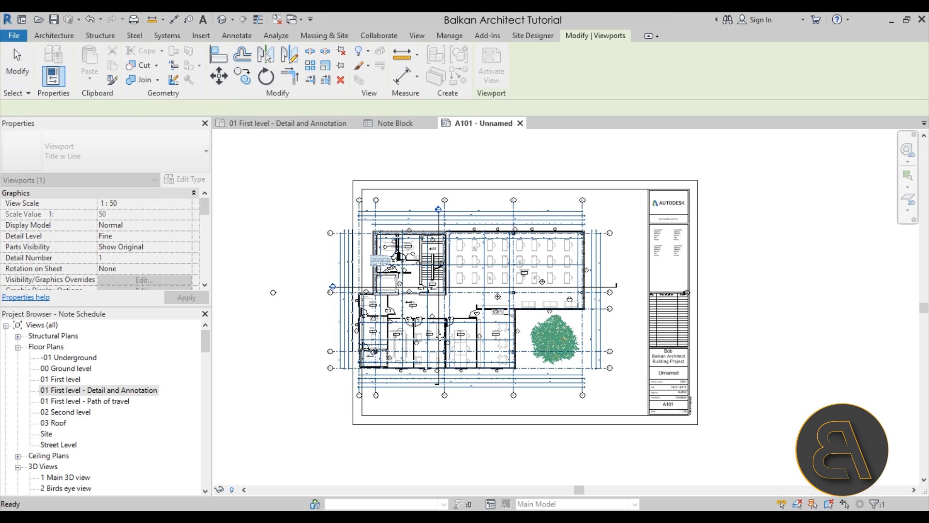
Step: Move the floor plan viewport to the right on the sheet and deselect it
{"action": "left_click_drag", "start_coordinate": [442, 312], "coordinate": [500, 312]}
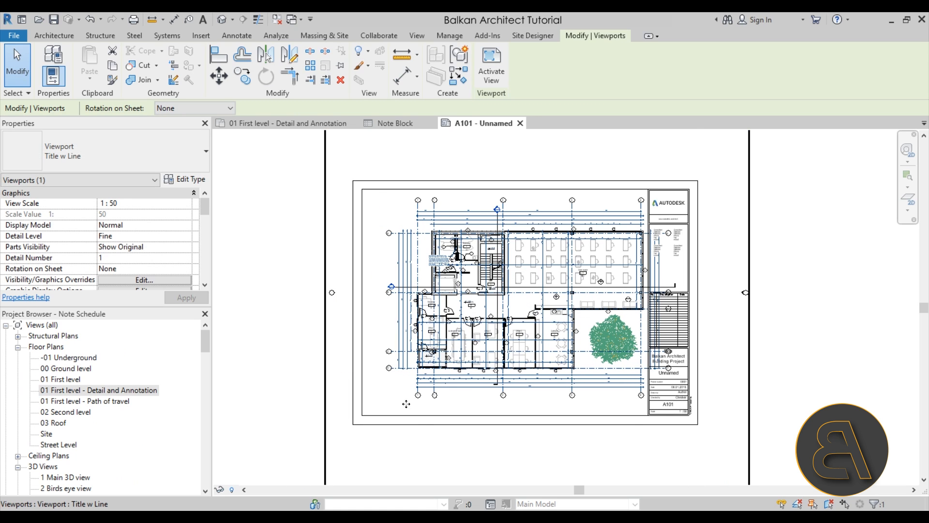
{"action": "scroll", "coordinate": [413, 259], "scroll_direction": "up", "scroll_amount": 3}
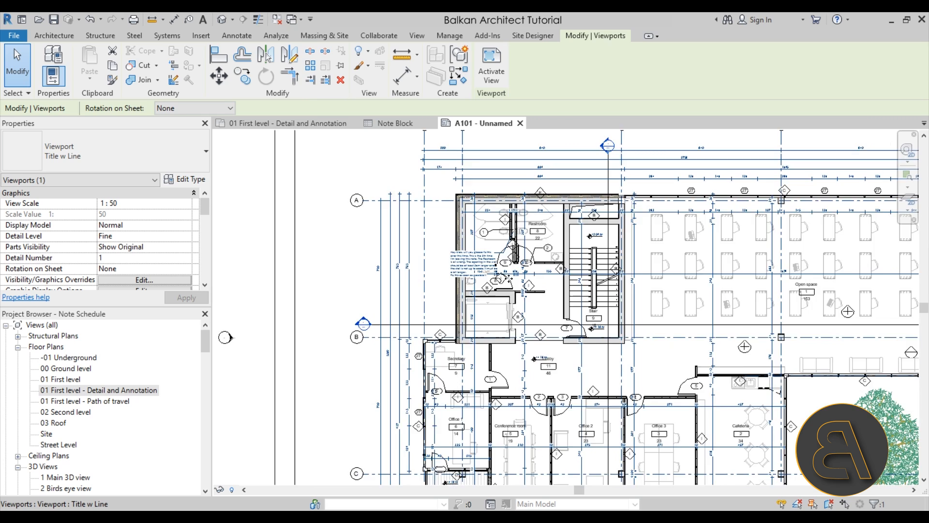
{"action": "scroll", "coordinate": [368, 276], "scroll_direction": "down", "scroll_amount": 5}
{"action": "left_click", "coordinate": [372, 281]}
Step: Place the Note Block schedule on sheet A101, to the left of the restroom area of the floor plan
{"action": "scroll", "coordinate": [116, 390], "scroll_direction": "down", "scroll_amount": 10}
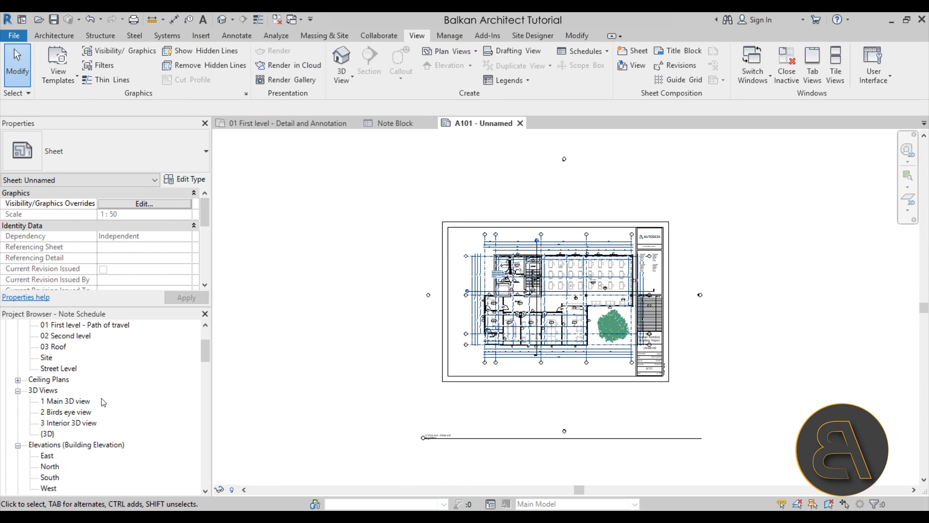
{"action": "mouse_move", "coordinate": [208, 370]}
{"action": "left_mouse_down"}
{"action": "mouse_move", "coordinate": [209, 458]}
{"action": "mouse_move", "coordinate": [208, 383]}
{"action": "left_mouse_up"}
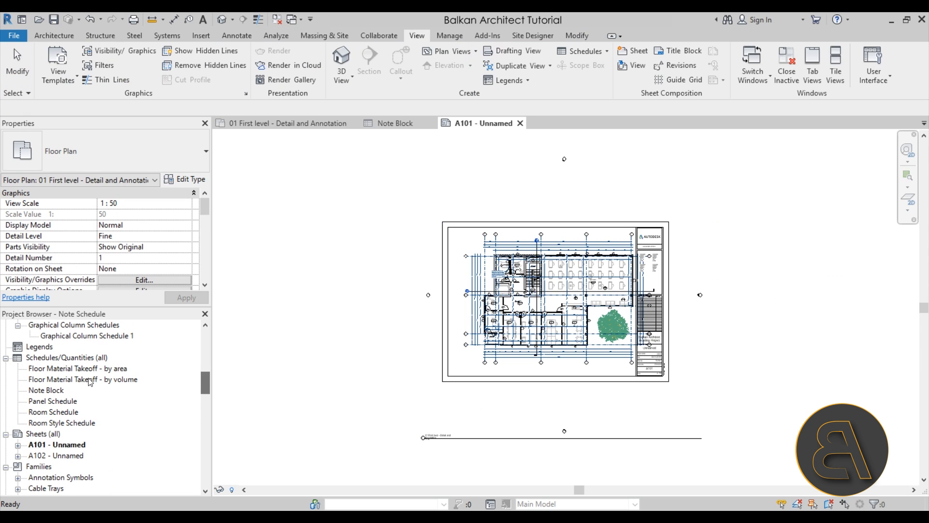
{"action": "left_click_drag", "start_coordinate": [54, 394], "coordinate": [421, 268]}
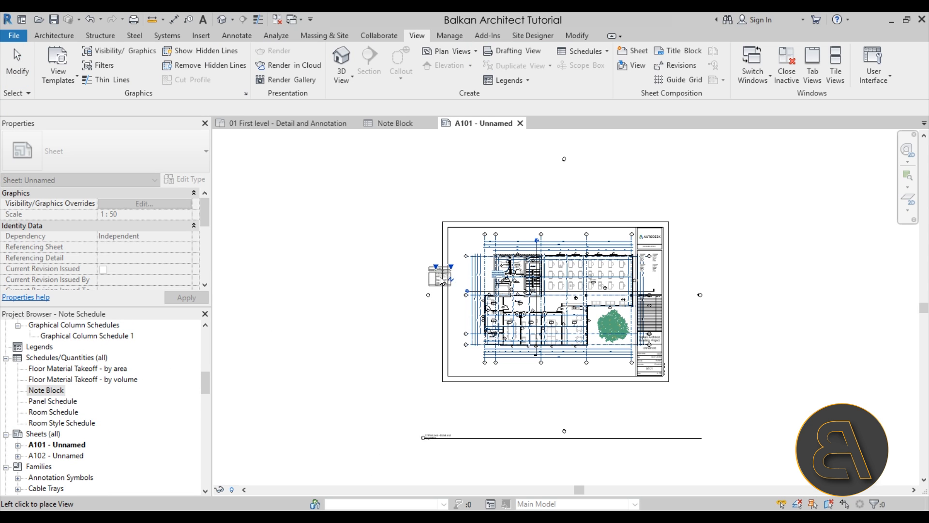
{"action": "scroll", "coordinate": [448, 277], "scroll_direction": "up", "scroll_amount": 5}
{"action": "scroll", "coordinate": [447, 273], "scroll_direction": "up", "scroll_amount": 3}
{"action": "left_click", "coordinate": [491, 288]}
{"action": "left_click", "coordinate": [305, 287]}
{"action": "scroll", "coordinate": [293, 284], "scroll_direction": "down", "scroll_amount": 3}
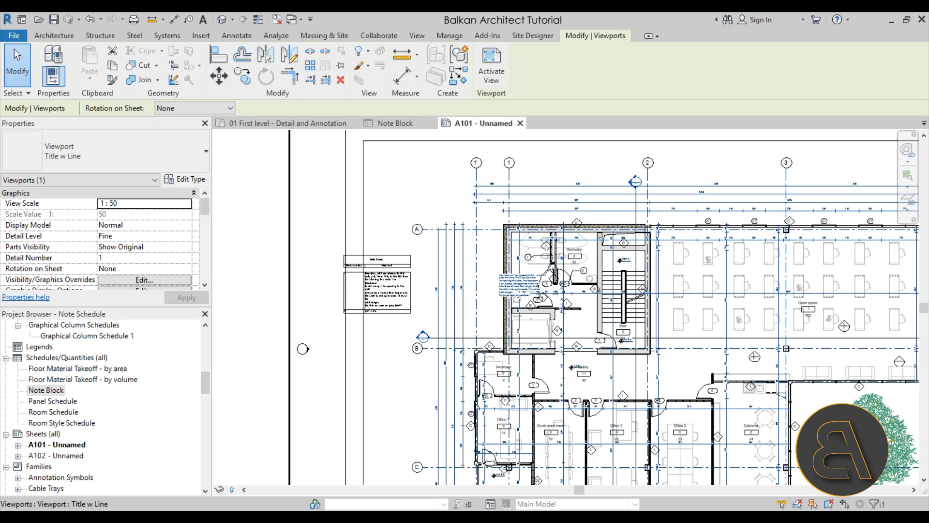
Step: Shift the floor plan viewport and the Note Block schedule further right so the schedule sits inside the sheet border
{"action": "left_click_drag", "start_coordinate": [388, 267], "coordinate": [417, 266]}
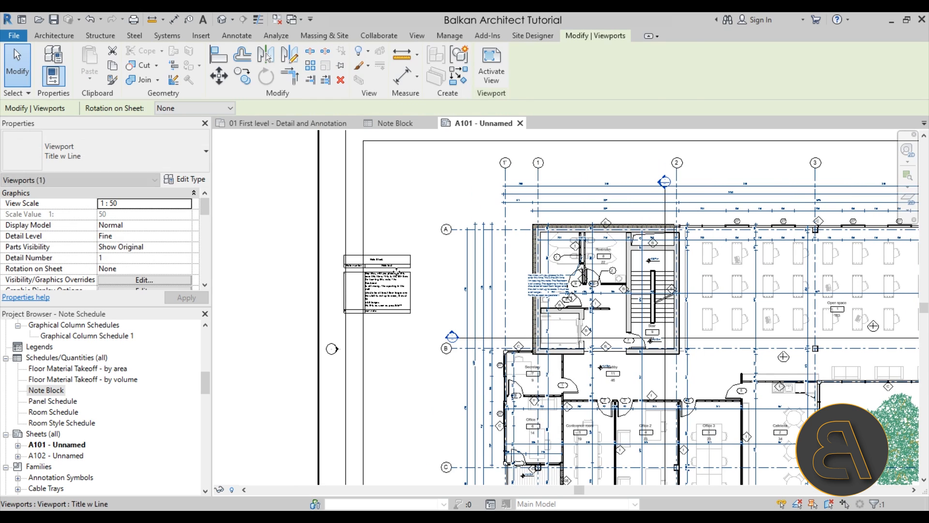
{"action": "left_click", "coordinate": [280, 284]}
{"action": "left_click", "coordinate": [346, 277]}
{"action": "left_click_drag", "start_coordinate": [348, 278], "coordinate": [387, 279]}
{"action": "left_click", "coordinate": [397, 346]}
{"action": "scroll", "coordinate": [397, 346], "scroll_direction": "up", "scroll_amount": 3}
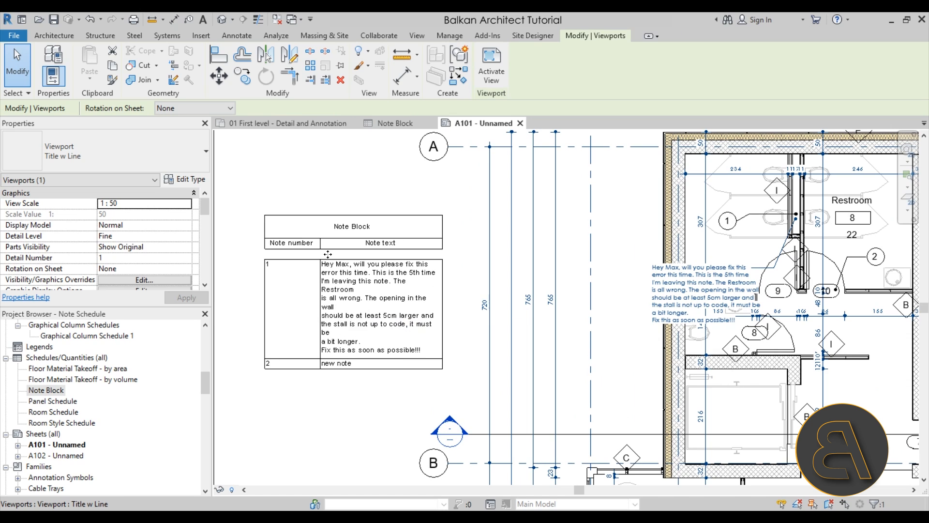
{"action": "scroll", "coordinate": [300, 292], "scroll_direction": "down", "scroll_amount": 2}
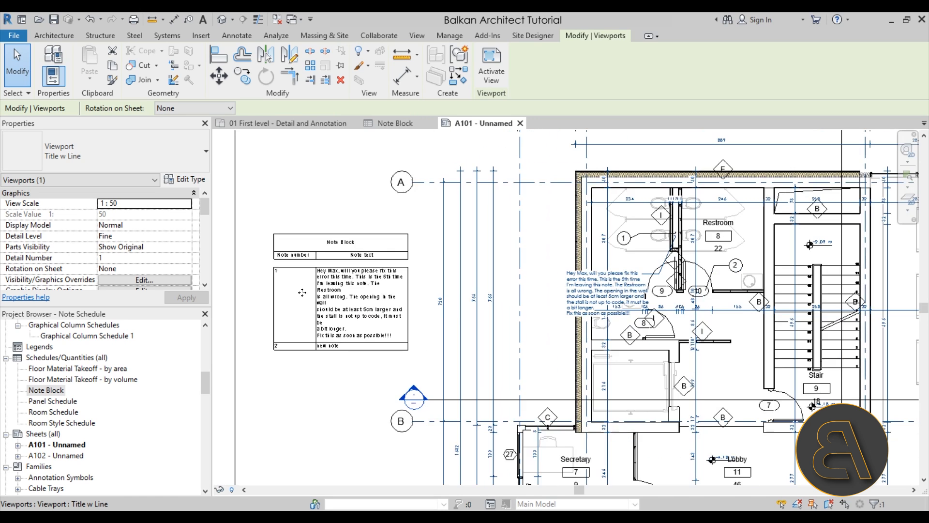
{"action": "middle_click_drag", "start_coordinate": [357, 327], "coordinate": [302, 312]}
{"action": "scroll", "coordinate": [509, 271], "scroll_direction": "up", "scroll_amount": 1}
{"action": "scroll", "coordinate": [507, 270], "scroll_direction": "down", "scroll_amount": 1}
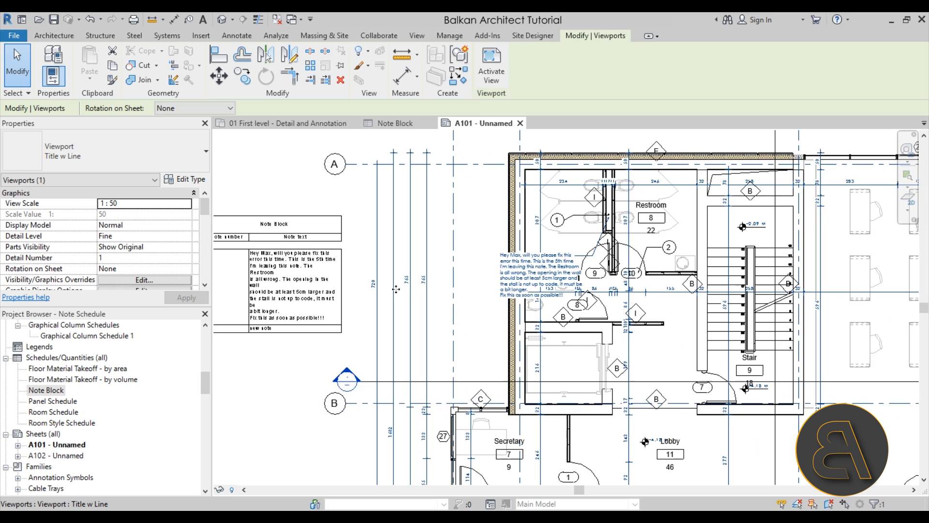
Step: Delete the long text note beside the restroom in the 01 First level - Detail and Annotation plan and return to sheet A101
{"action": "scroll", "coordinate": [100, 371], "scroll_direction": "up", "scroll_amount": 10}
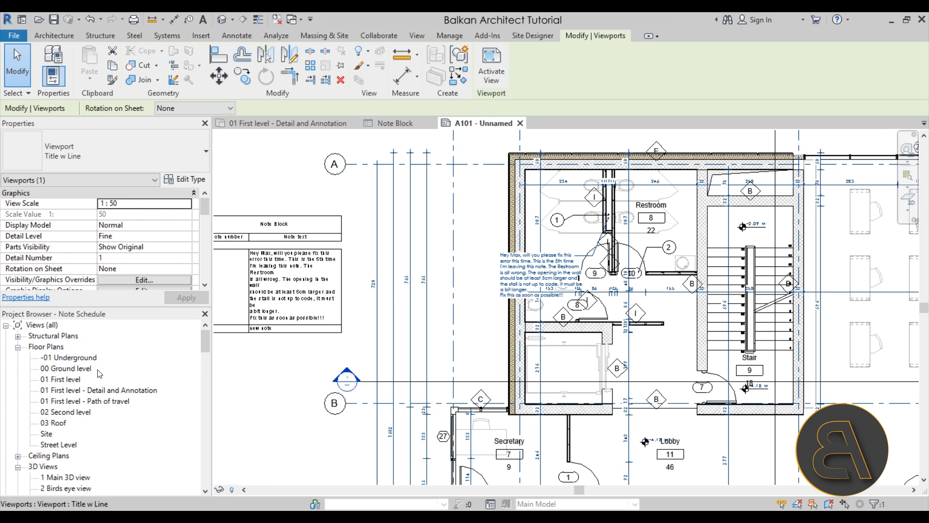
{"action": "double_click", "coordinate": [97, 390]}
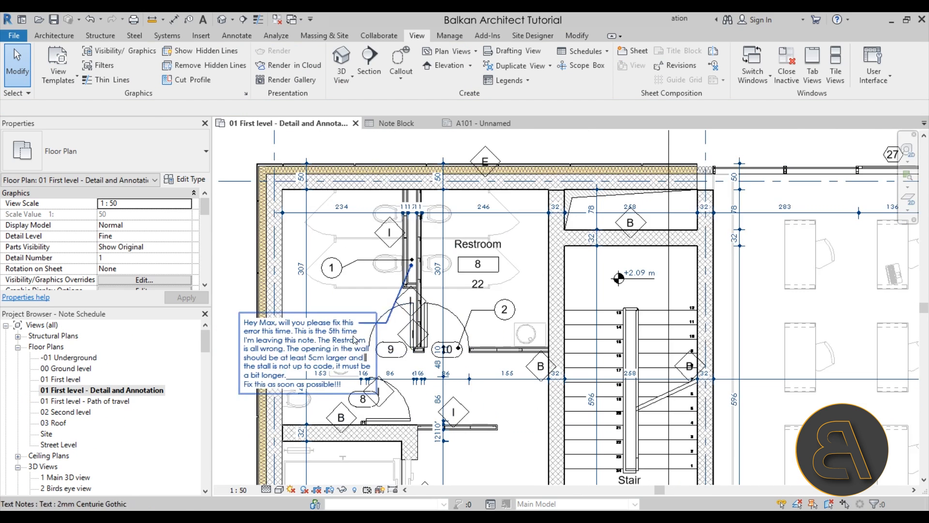
{"action": "left_click", "coordinate": [353, 339]}
{"action": "key", "text": "Delete"}
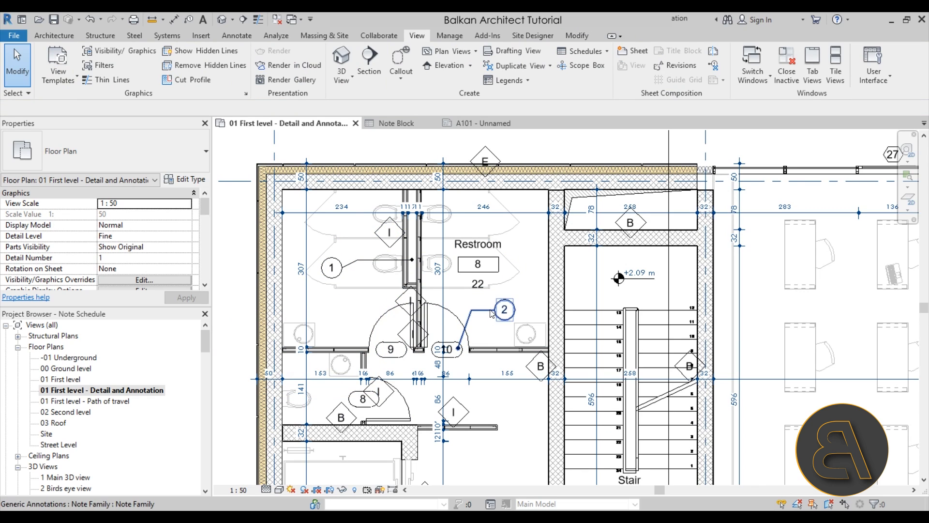
{"action": "left_click", "coordinate": [497, 125]}
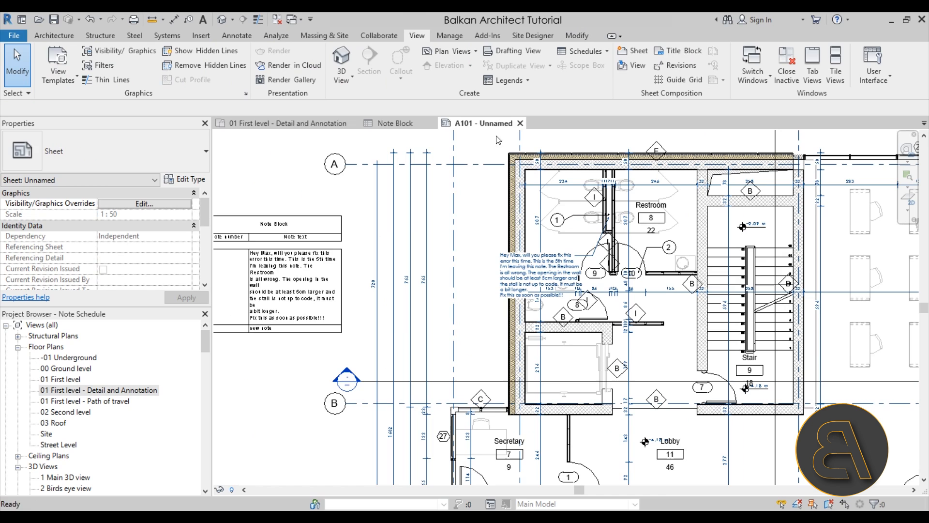
{"action": "scroll", "coordinate": [542, 305], "scroll_direction": "down", "scroll_amount": 2}
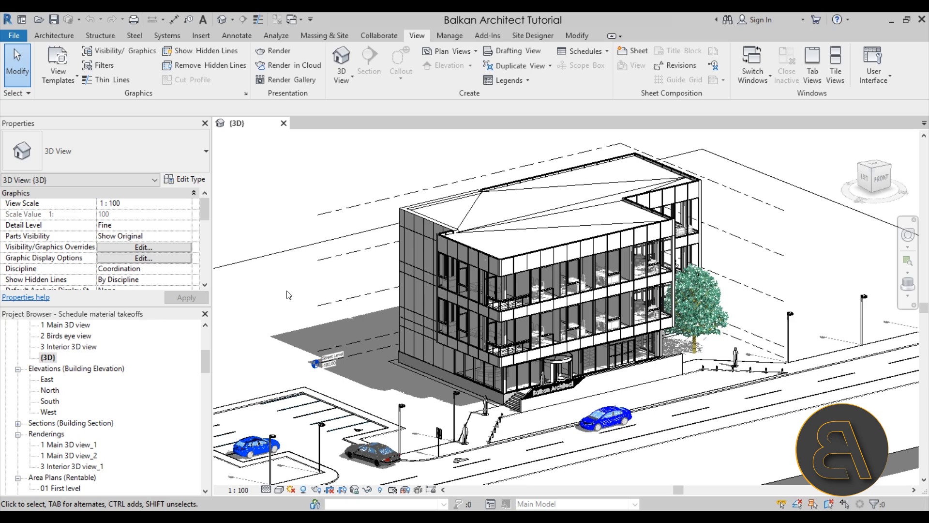
Step: Create a new Material Takeoff for the Walls category, keeping the New Construction phase
{"action": "left_click", "coordinate": [580, 52]}
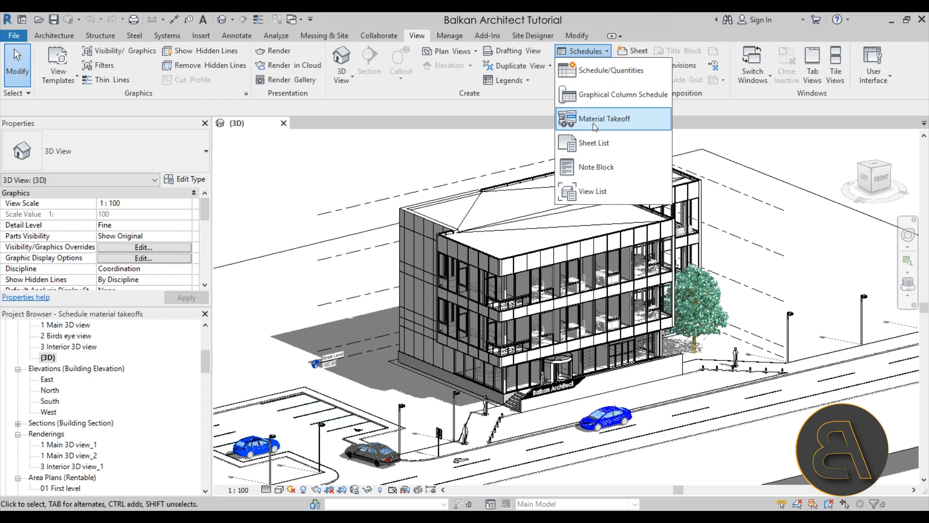
{"action": "left_click", "coordinate": [605, 119]}
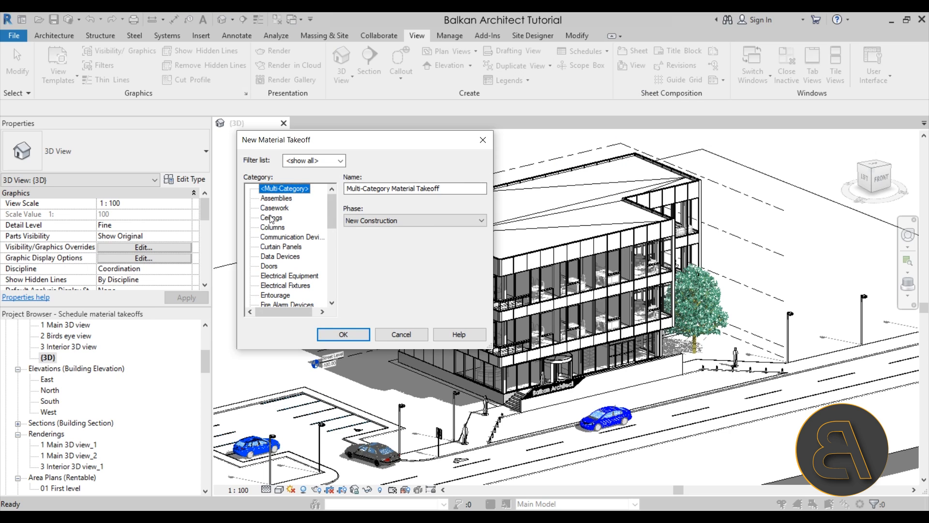
{"action": "scroll", "coordinate": [334, 223], "scroll_direction": "down", "scroll_amount": 1}
{"action": "scroll", "coordinate": [334, 222], "scroll_direction": "down", "scroll_amount": 9}
{"action": "left_click", "coordinate": [269, 285]}
{"action": "left_click", "coordinate": [356, 335]}
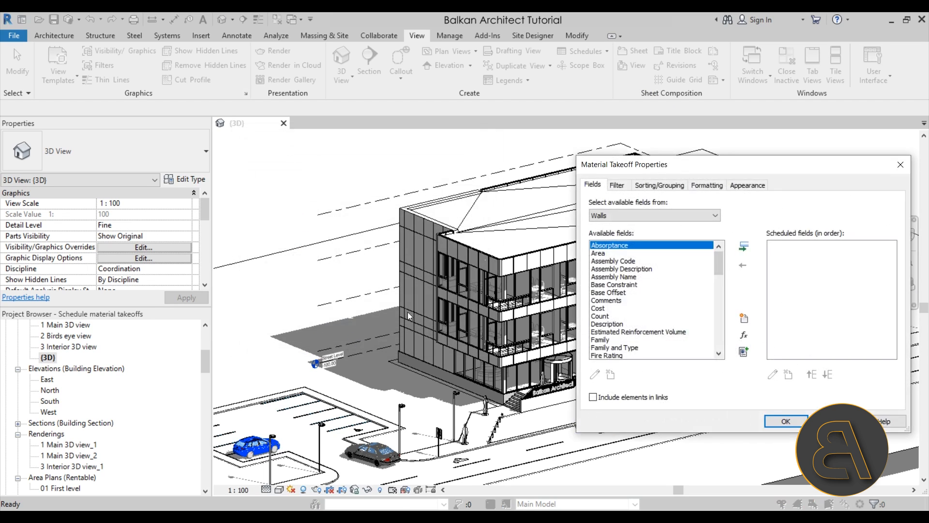
{"action": "left_click_drag", "start_coordinate": [448, 162], "coordinate": [334, 160]}
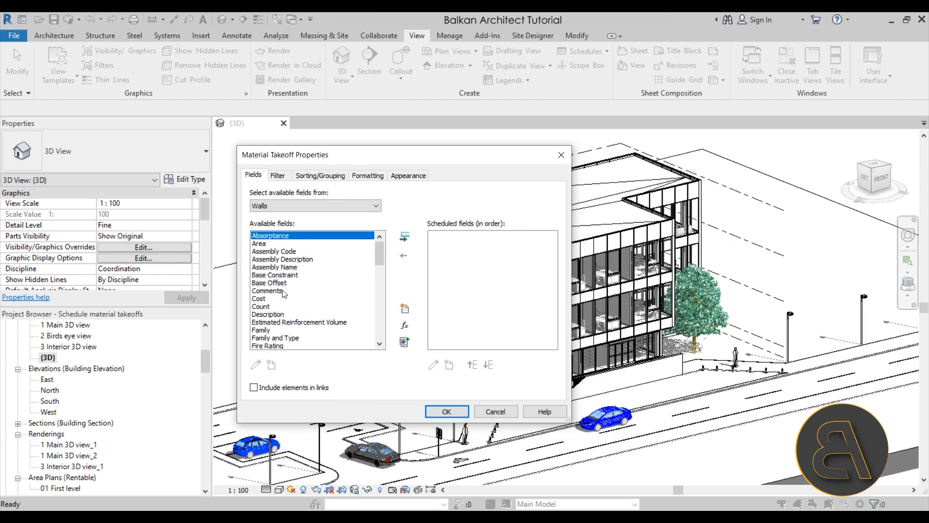
Step: Add the Family and Type field to the scheduled fields of the wall material takeoff
{"action": "scroll", "coordinate": [283, 286], "scroll_direction": "down", "scroll_amount": 5}
{"action": "scroll", "coordinate": [282, 283], "scroll_direction": "up", "scroll_amount": 3}
{"action": "left_click", "coordinate": [293, 296]}
{"action": "left_click_drag", "start_coordinate": [311, 285], "coordinate": [310, 288]}
{"action": "left_click", "coordinate": [312, 291]}
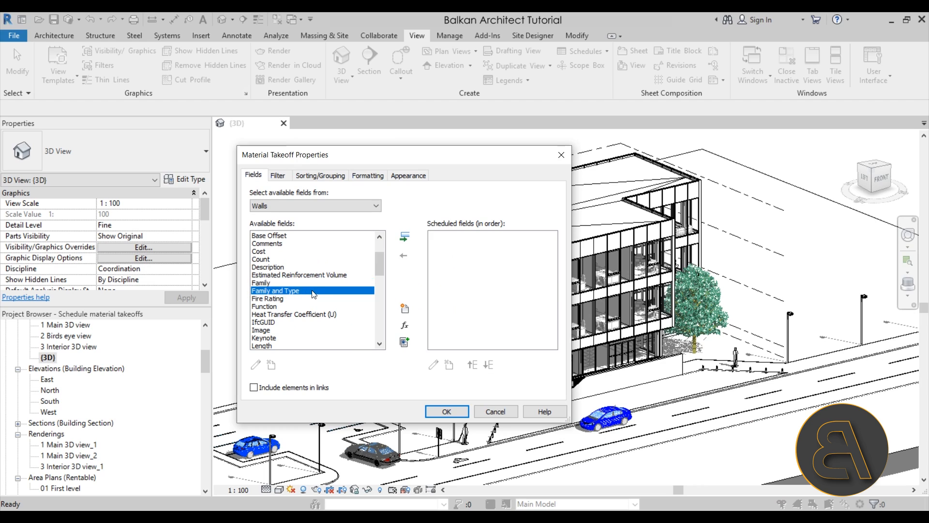
{"action": "left_click", "coordinate": [404, 237]}
Step: Add the Cost field after Family and Type in the scheduled fields
{"action": "scroll", "coordinate": [298, 288], "scroll_direction": "down", "scroll_amount": 1}
{"action": "scroll", "coordinate": [299, 289], "scroll_direction": "down", "scroll_amount": 2}
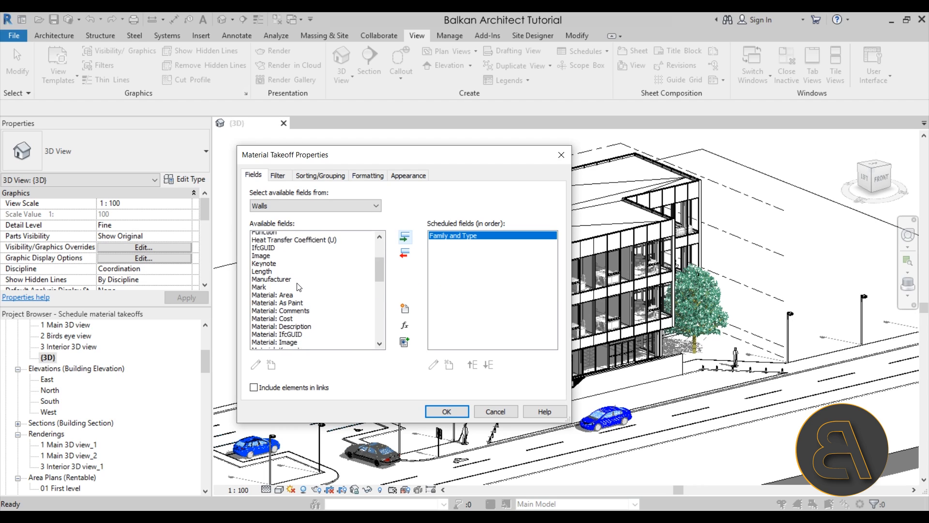
{"action": "scroll", "coordinate": [299, 289], "scroll_direction": "up", "scroll_amount": 5}
{"action": "left_click", "coordinate": [265, 298]}
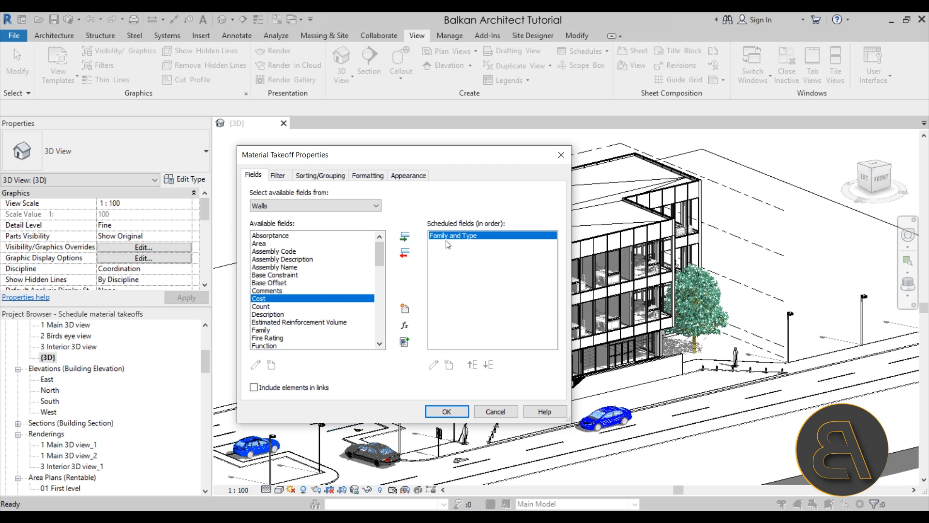
{"action": "left_click", "coordinate": [405, 237]}
Step: Add the Material: Cost field to the scheduled fields and generate the wall material takeoff
{"action": "scroll", "coordinate": [310, 294], "scroll_direction": "down", "scroll_amount": 7}
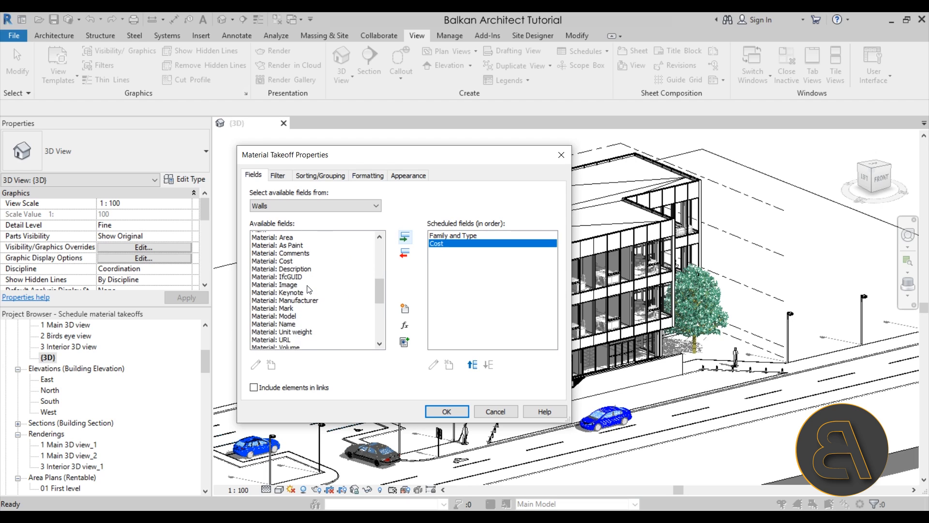
{"action": "scroll", "coordinate": [302, 300], "scroll_direction": "up", "scroll_amount": 1}
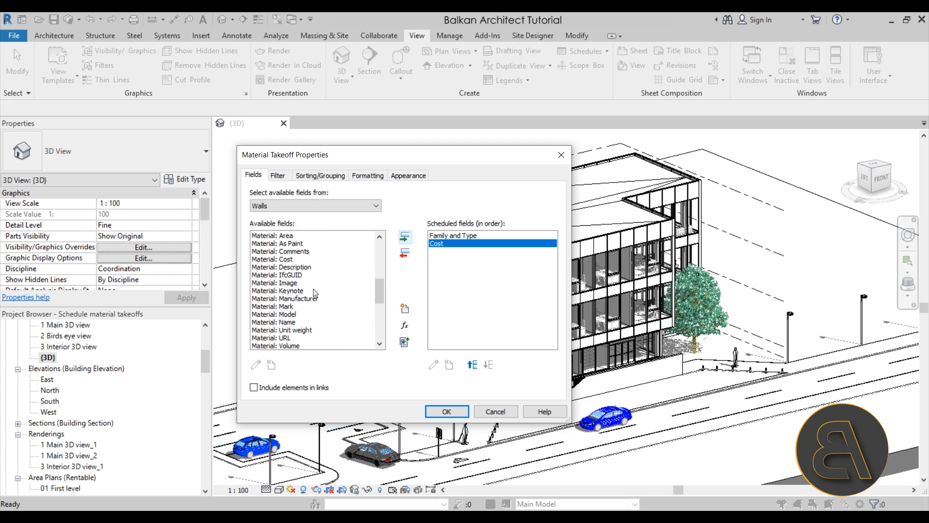
{"action": "left_click", "coordinate": [294, 260]}
{"action": "left_click", "coordinate": [404, 237]}
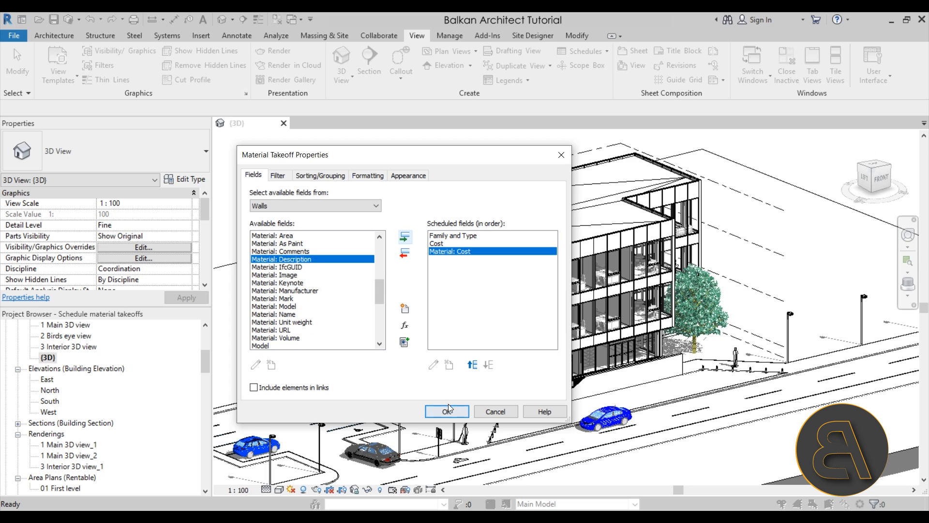
{"action": "left_click", "coordinate": [446, 412]}
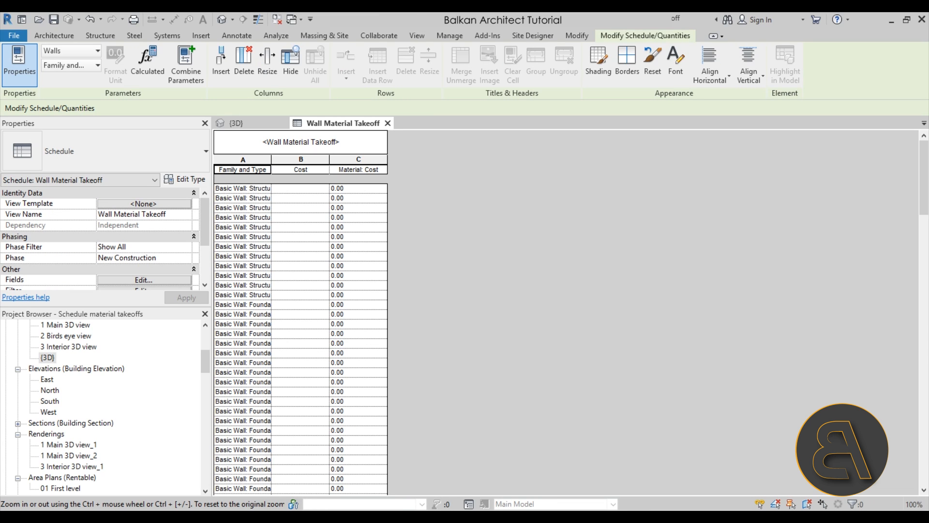
Step: Widen the Family and Type column until the full wall type names fit
{"action": "left_click", "coordinate": [306, 208]}
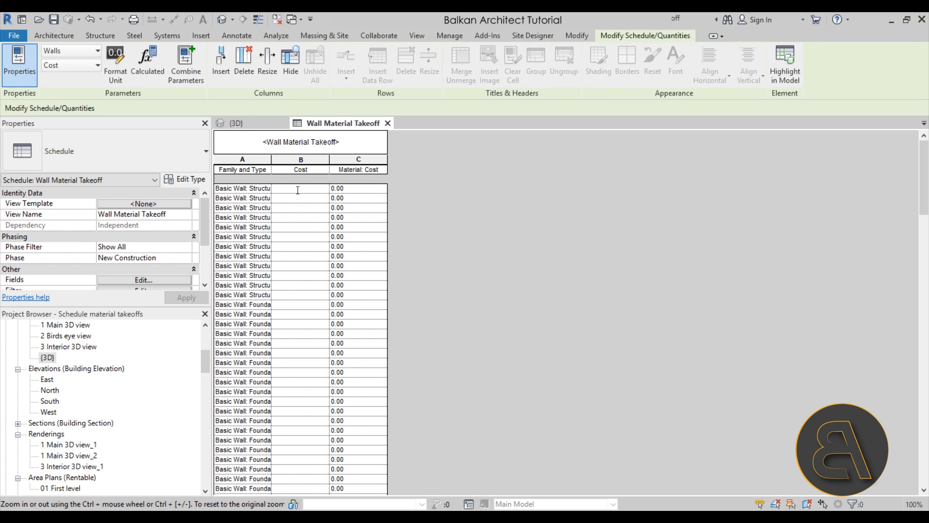
{"action": "left_click_drag", "start_coordinate": [274, 167], "coordinate": [318, 163]}
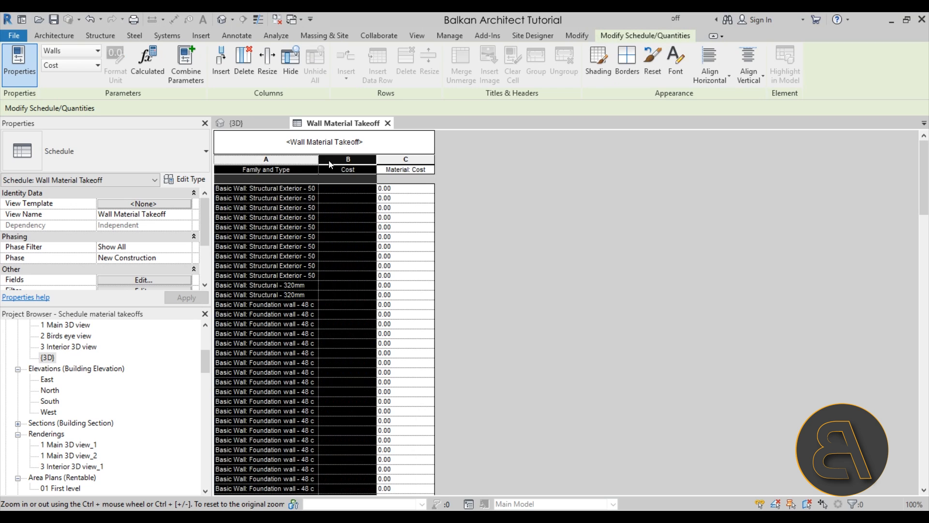
{"action": "left_click", "coordinate": [341, 206]}
{"action": "left_click_drag", "start_coordinate": [317, 167], "coordinate": [336, 168]}
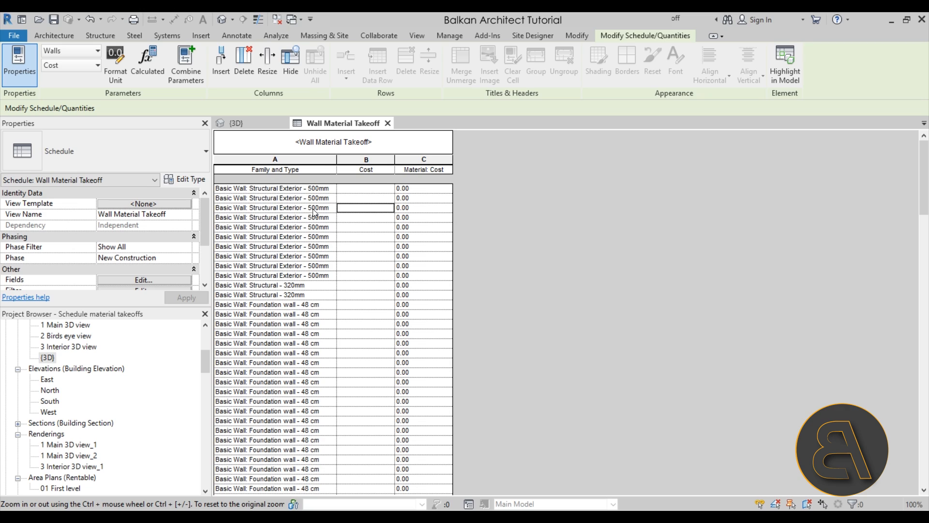
Step: Set the Cost of Basic Wall: Structural Exterior - 500mm to 123 and apply it to all walls of that type
{"action": "left_click", "coordinate": [363, 210]}
{"action": "left_click", "coordinate": [443, 216]}
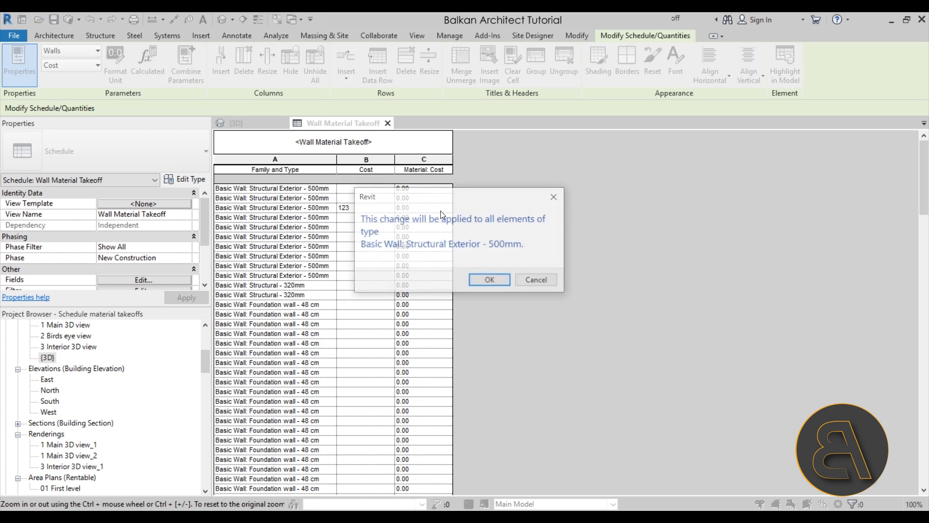
{"action": "left_click", "coordinate": [484, 281]}
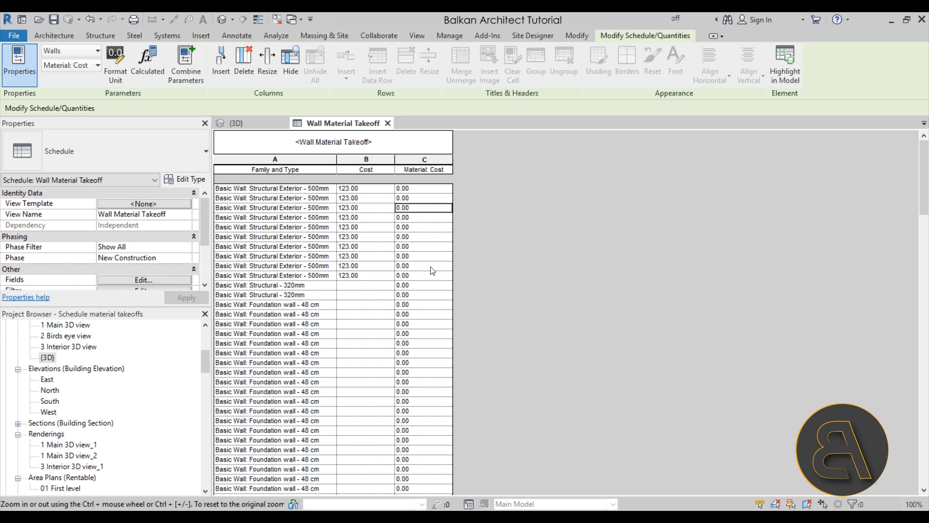
{"action": "scroll", "coordinate": [148, 250], "scroll_direction": "down", "scroll_amount": 2}
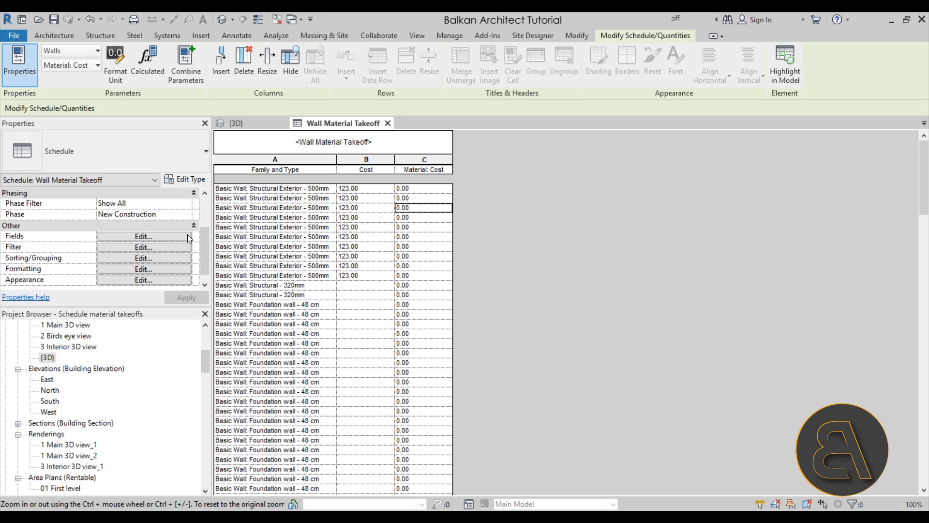
Step: Add the Material: Name field after Family and Type in the takeoff and widen its column to fit the material names
{"action": "left_click", "coordinate": [115, 235]}
{"action": "scroll", "coordinate": [330, 312], "scroll_direction": "down", "scroll_amount": 5}
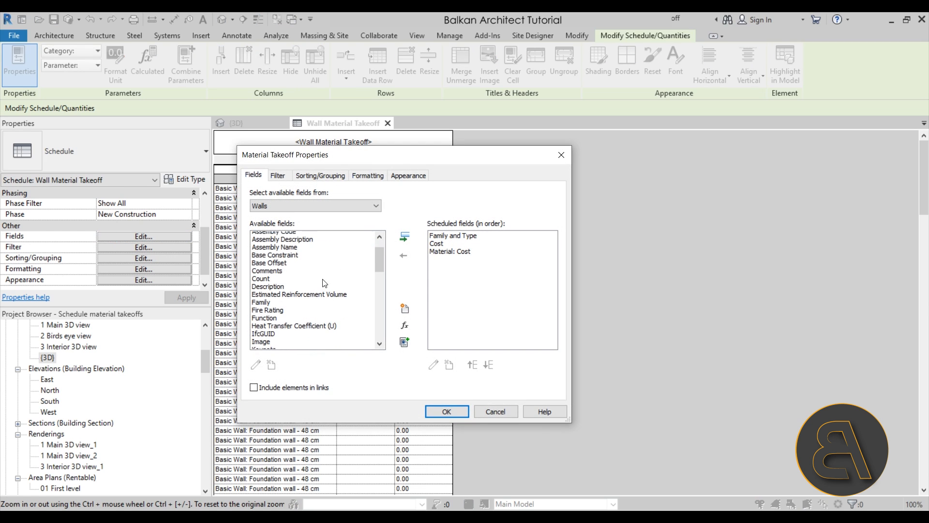
{"action": "scroll", "coordinate": [319, 279], "scroll_direction": "down", "scroll_amount": 4}
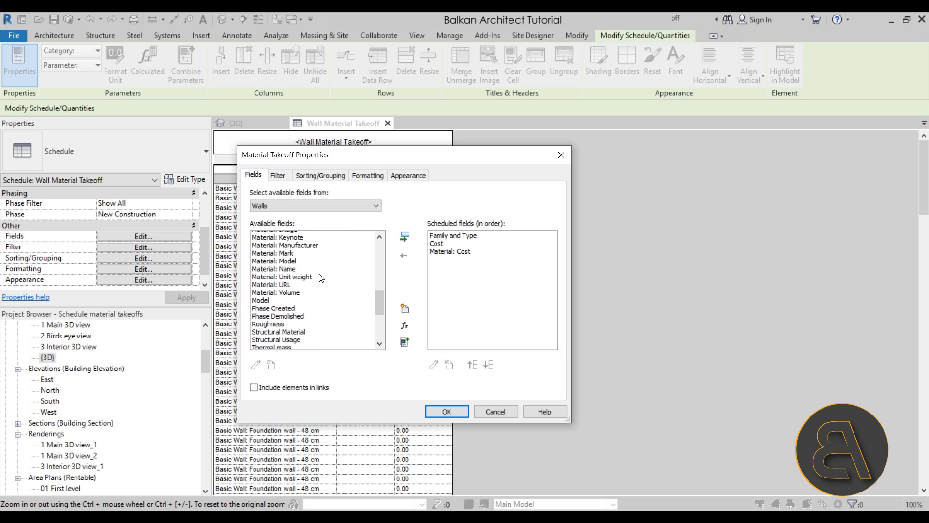
{"action": "left_click", "coordinate": [290, 267]}
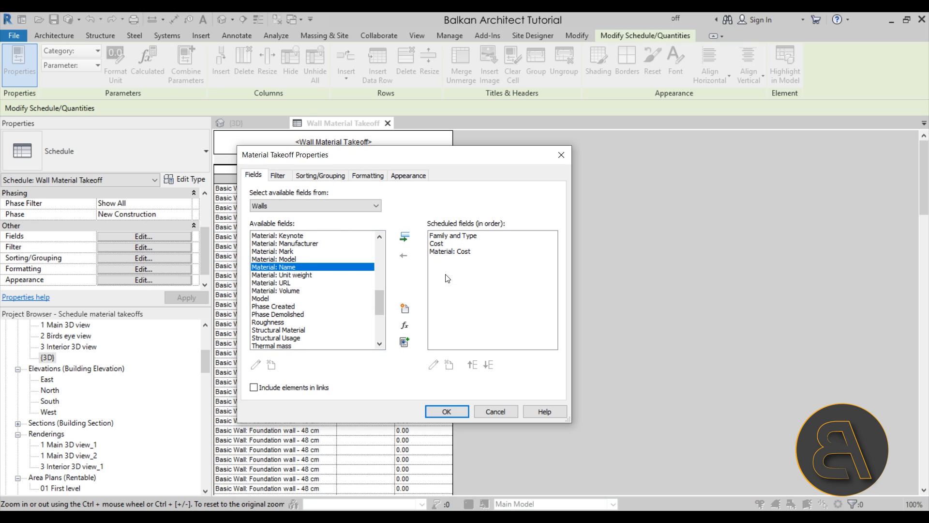
{"action": "left_click", "coordinate": [405, 237]}
{"action": "left_click", "coordinate": [473, 366]}
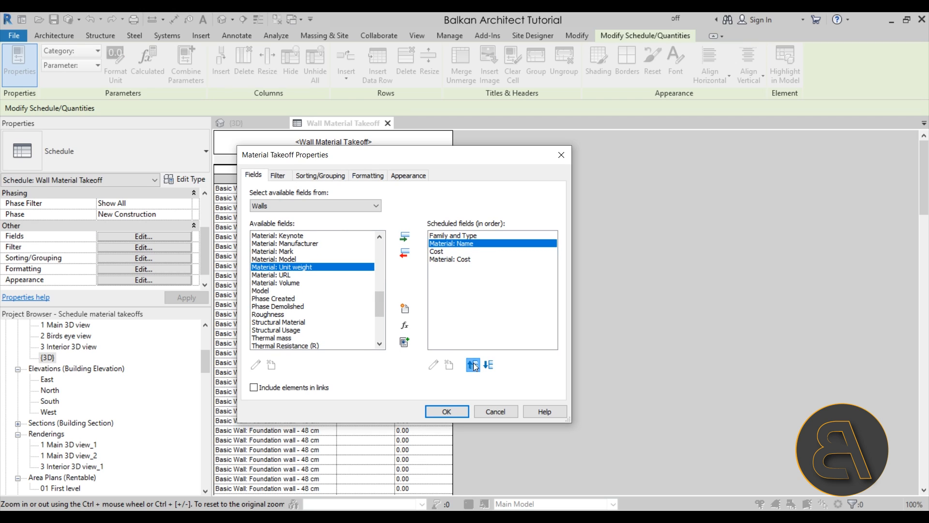
{"action": "left_click", "coordinate": [455, 412]}
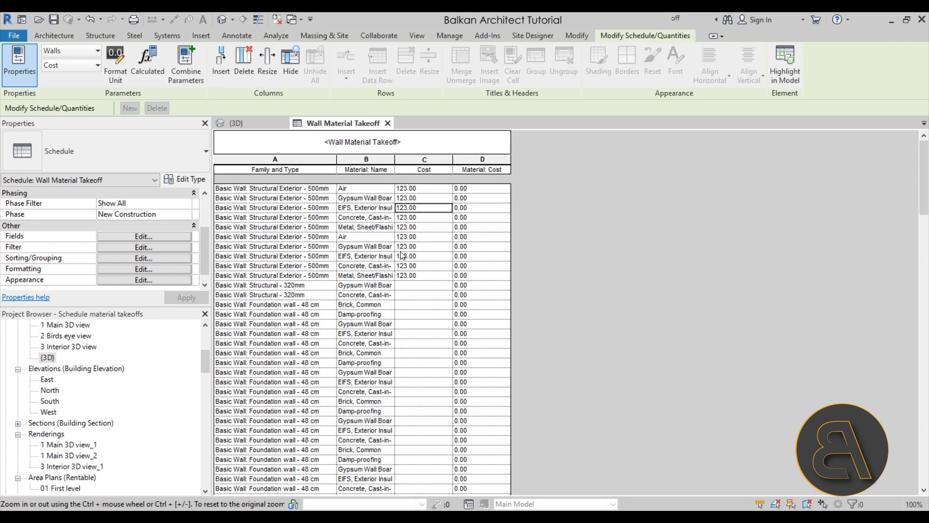
{"action": "left_click_drag", "start_coordinate": [395, 169], "coordinate": [417, 169]}
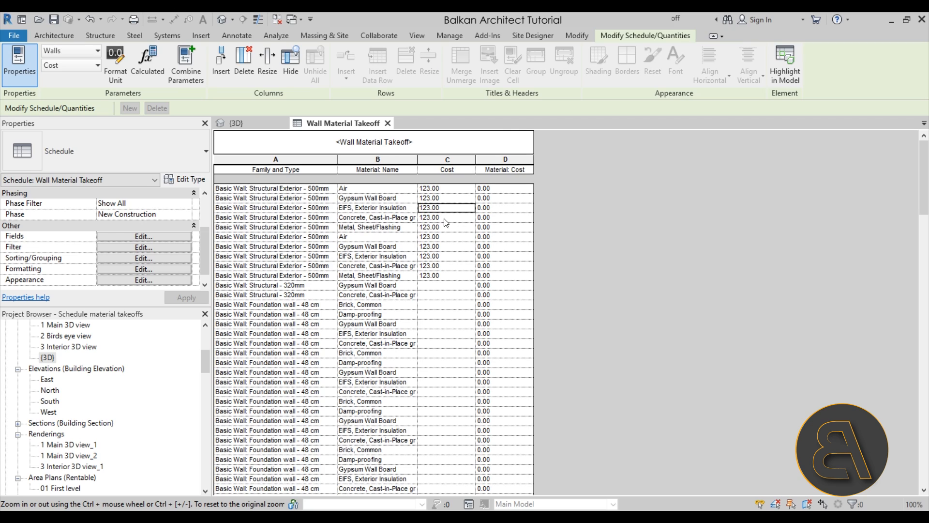
Step: Set the Material: Cost of Concrete, Cast-in-Place gray to 321
{"action": "left_click", "coordinate": [494, 217]}
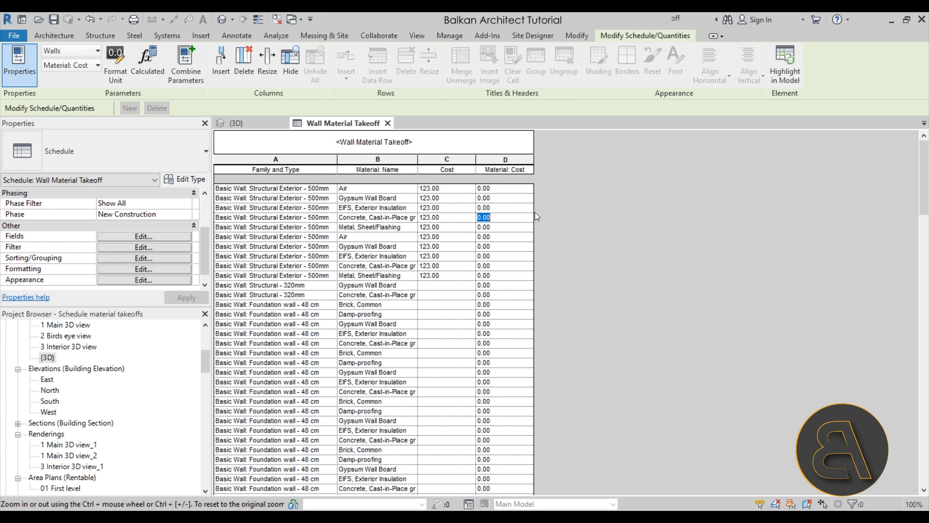
{"action": "type", "text": "321"}
{"action": "left_click", "coordinate": [467, 238]}
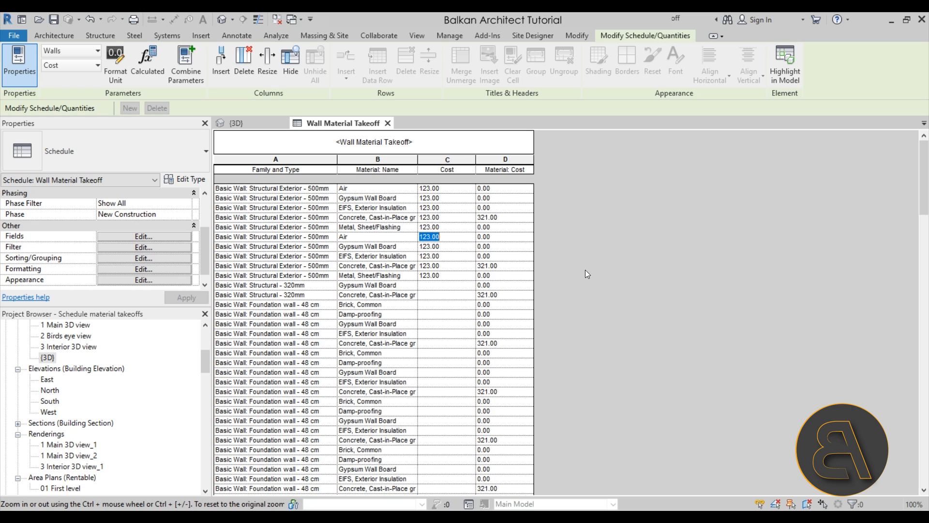
Step: Highlight a Structural Exterior - 500mm wall from the takeoff in the 3D view and look at it from the back
{"action": "left_click", "coordinate": [254, 238]}
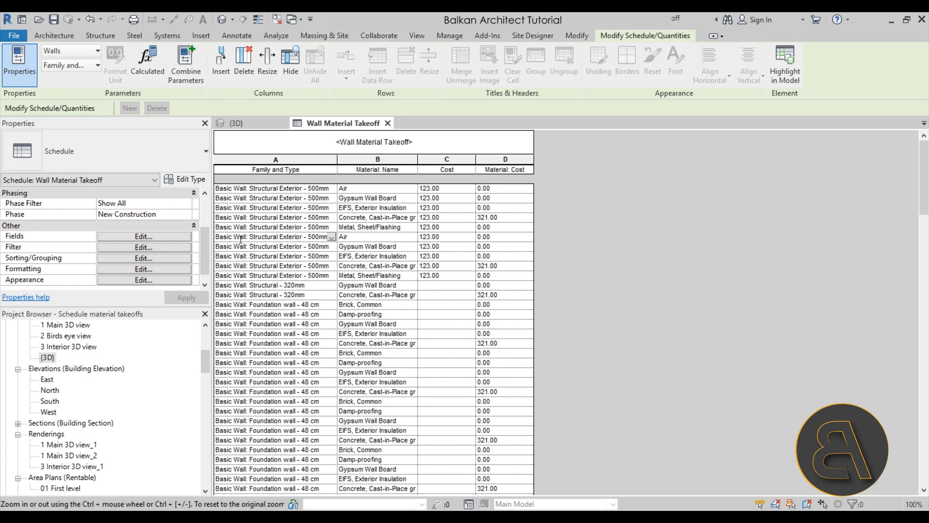
{"action": "left_click", "coordinate": [789, 75]}
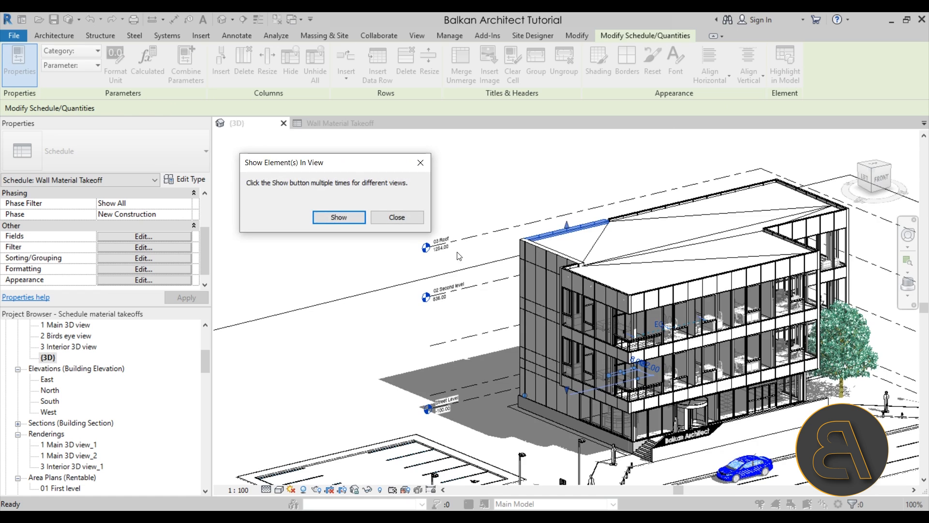
{"action": "left_click", "coordinate": [385, 221]}
{"action": "middle_click_drag", "start_coordinate": [370, 335], "coordinate": [569, 261], "text": "shift"}
{"action": "scroll", "coordinate": [569, 260], "scroll_direction": "up", "scroll_amount": 3}
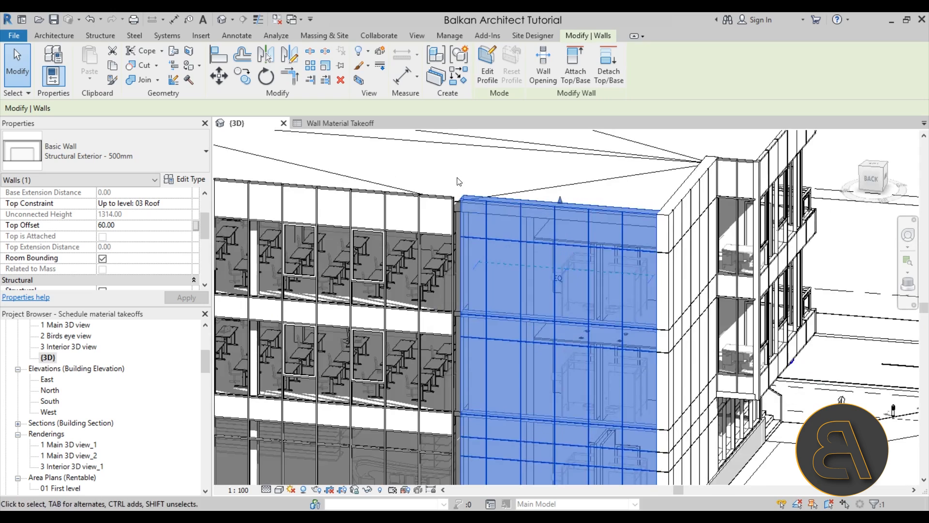
{"action": "scroll", "coordinate": [525, 223], "scroll_direction": "down", "scroll_amount": 1}
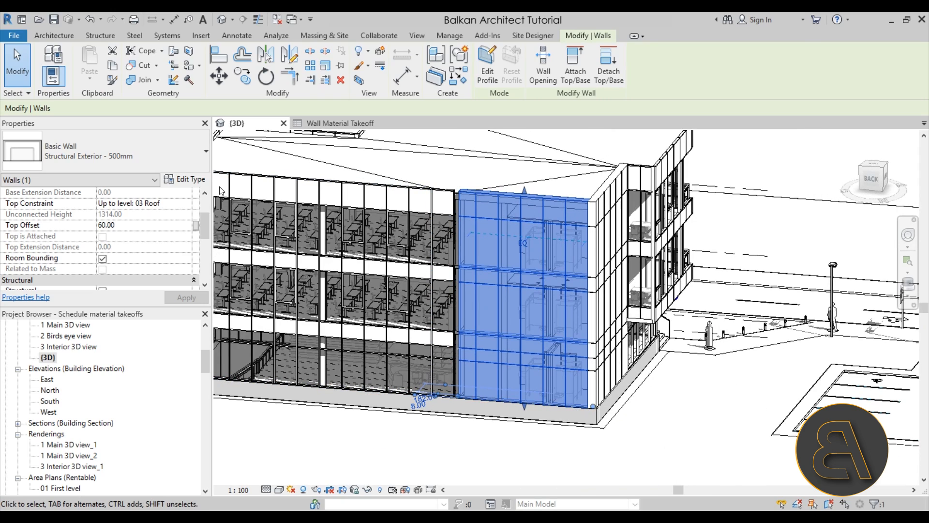
Step: Examine the Cost parameter in the selected wall's type properties
{"action": "left_click", "coordinate": [187, 185]}
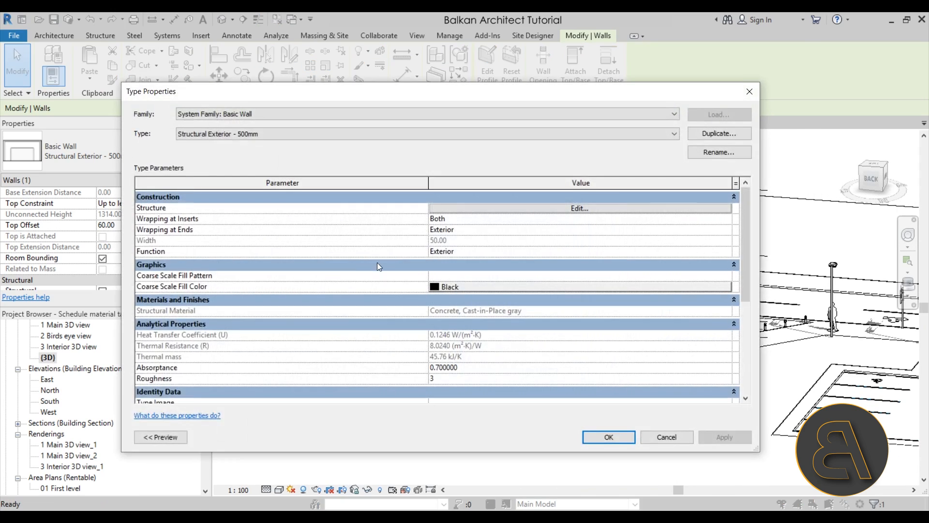
{"action": "scroll", "coordinate": [377, 262], "scroll_direction": "down", "scroll_amount": 4}
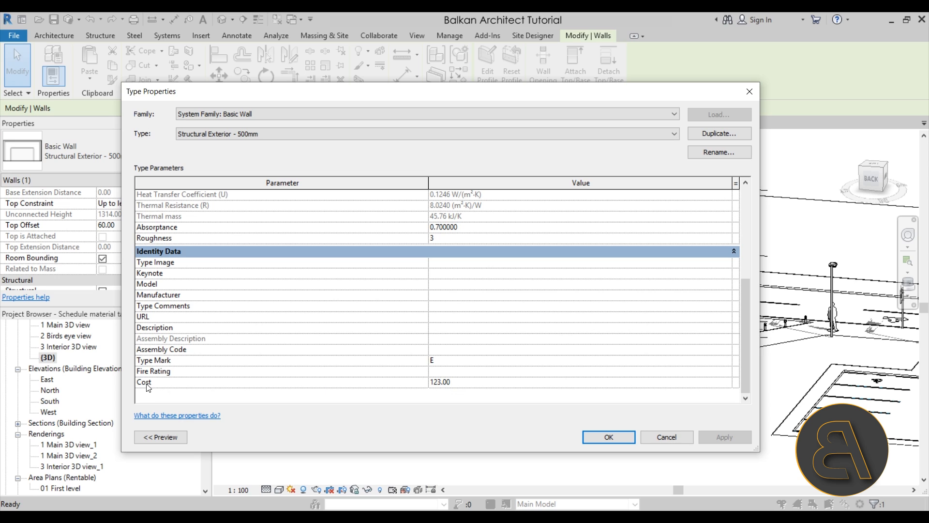
{"action": "scroll", "coordinate": [359, 324], "scroll_direction": "up", "scroll_amount": 5}
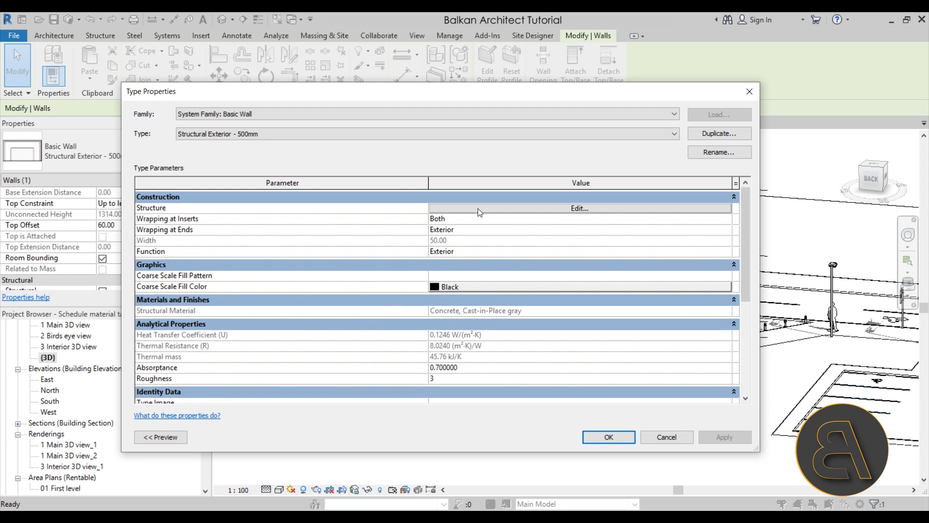
Step: Check the cost in the identity data of the wall's structural concrete layer material, discard any edits and return to the Wall Material Takeoff
{"action": "left_click", "coordinate": [479, 209]}
{"action": "left_click", "coordinate": [415, 245]}
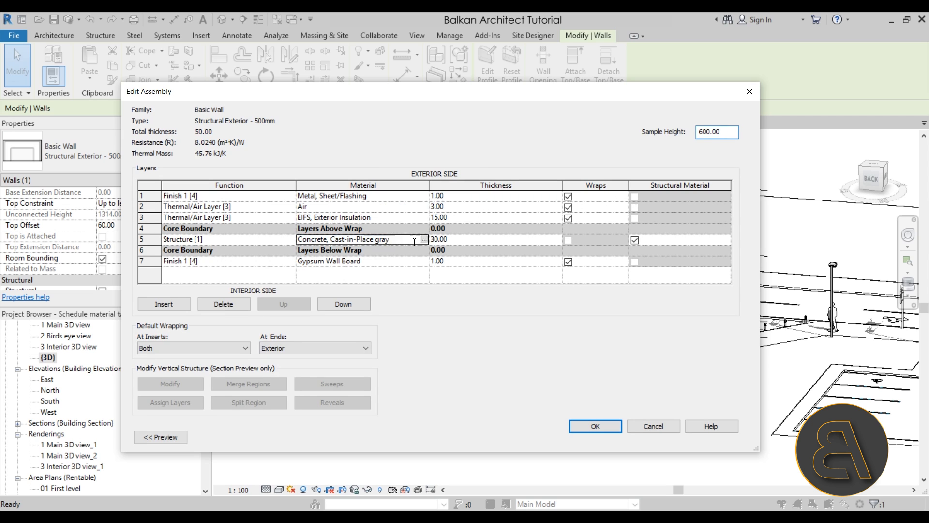
{"action": "left_click", "coordinate": [425, 239]}
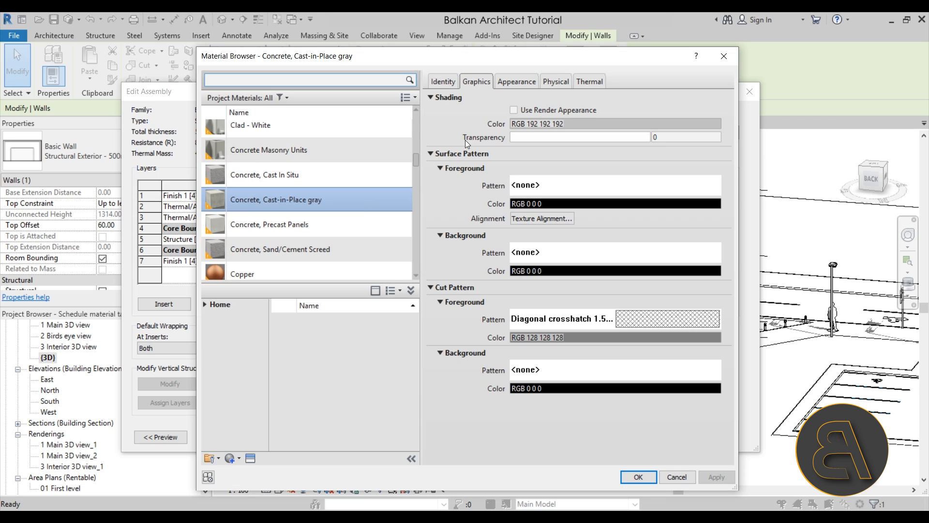
{"action": "left_click", "coordinate": [448, 85]}
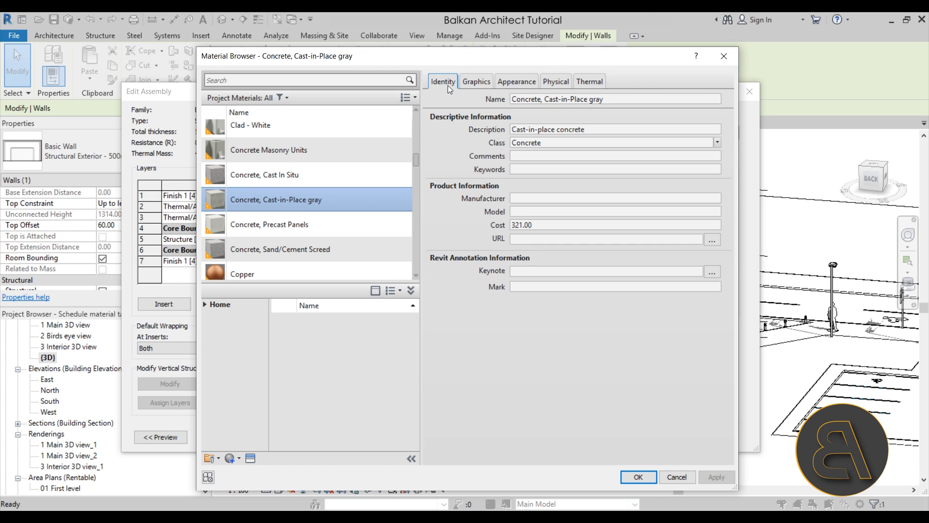
{"action": "left_click", "coordinate": [516, 226]}
{"action": "left_click", "coordinate": [682, 475]}
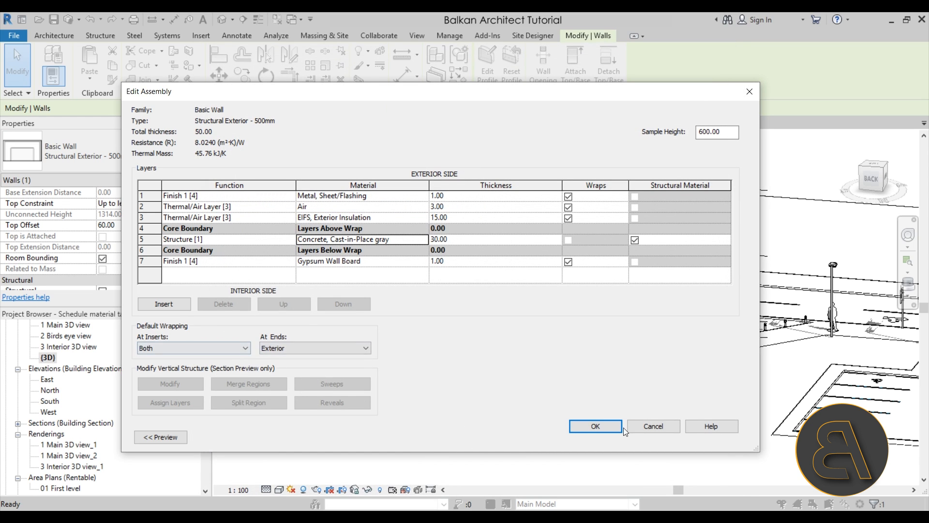
{"action": "left_click", "coordinate": [642, 429]}
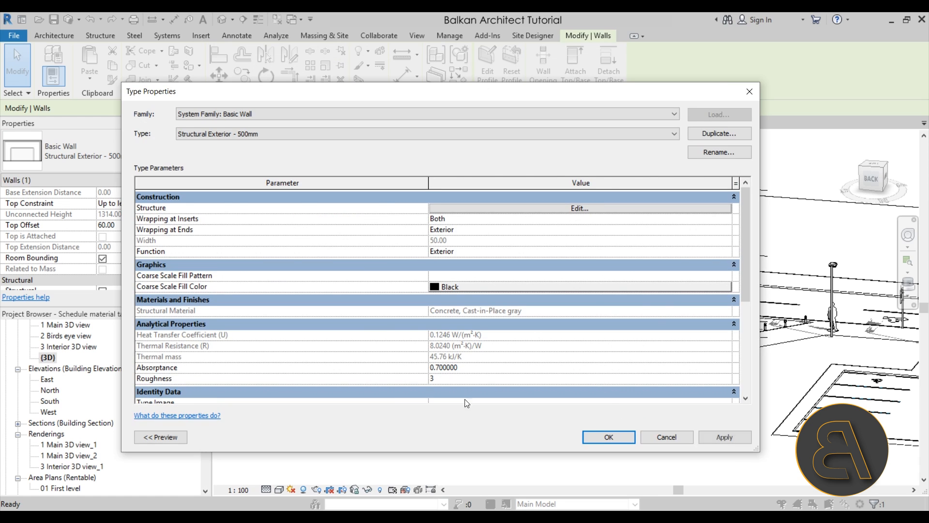
{"action": "left_click", "coordinate": [666, 437]}
{"action": "left_click", "coordinate": [339, 124]}
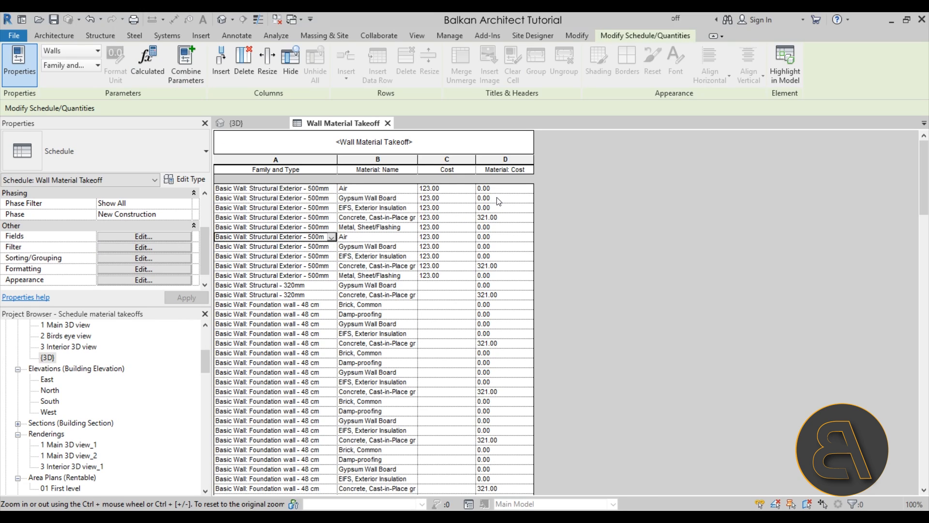
Step: Format the takeoff title in a larger bold font coloured dark blue RGB 000-064-128
{"action": "left_click", "coordinate": [603, 353]}
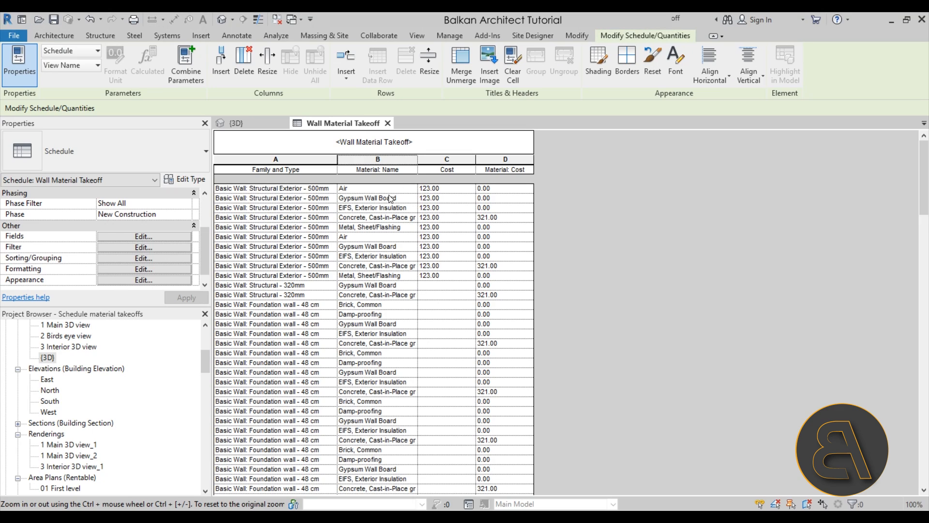
{"action": "double_click", "coordinate": [392, 148]}
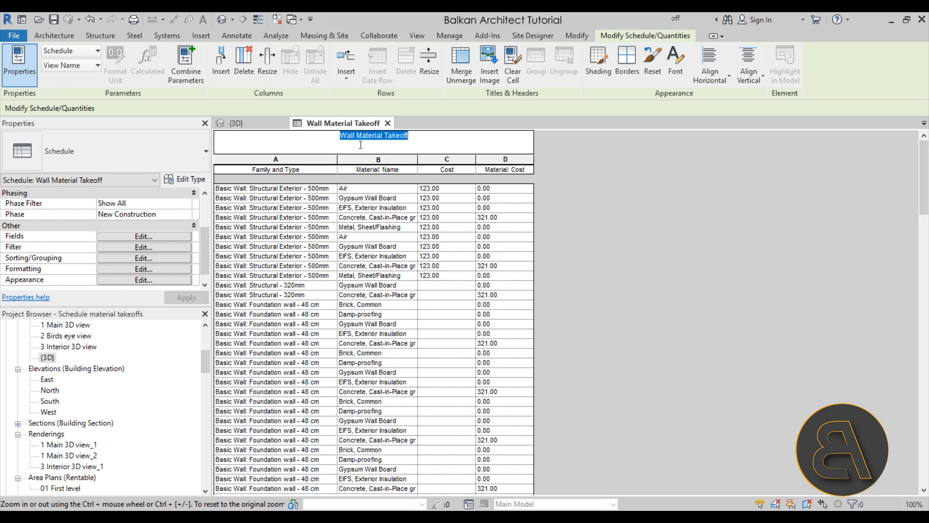
{"action": "left_click", "coordinate": [681, 70]}
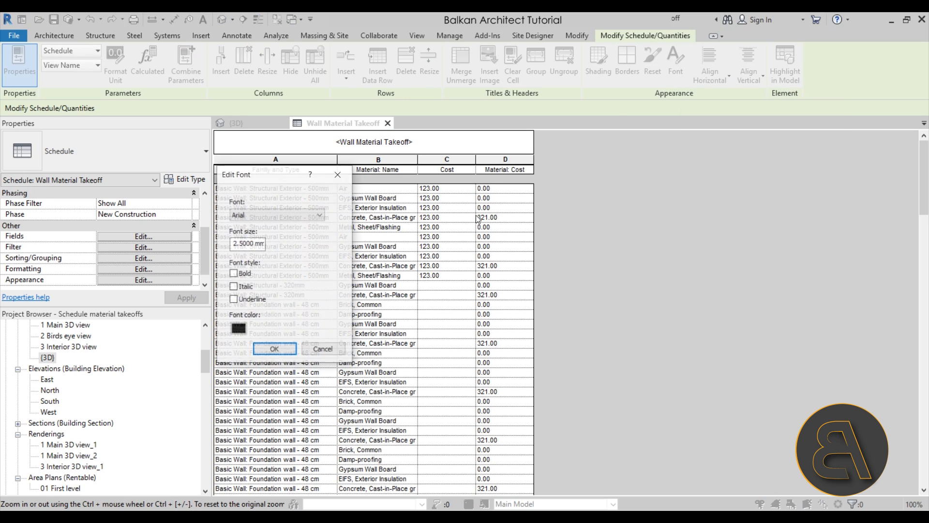
{"action": "left_click", "coordinate": [234, 273]}
{"action": "left_click_drag", "start_coordinate": [232, 244], "coordinate": [235, 244]}
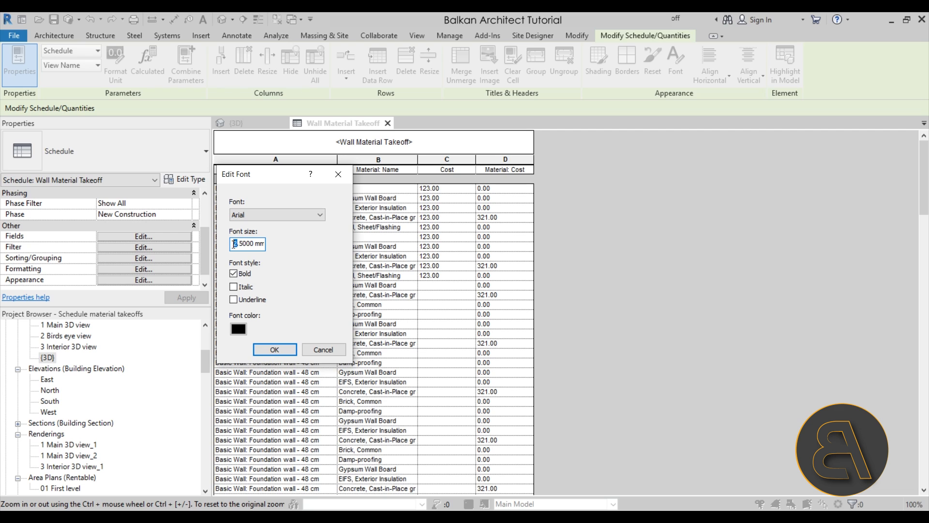
{"action": "left_click", "coordinate": [238, 329]}
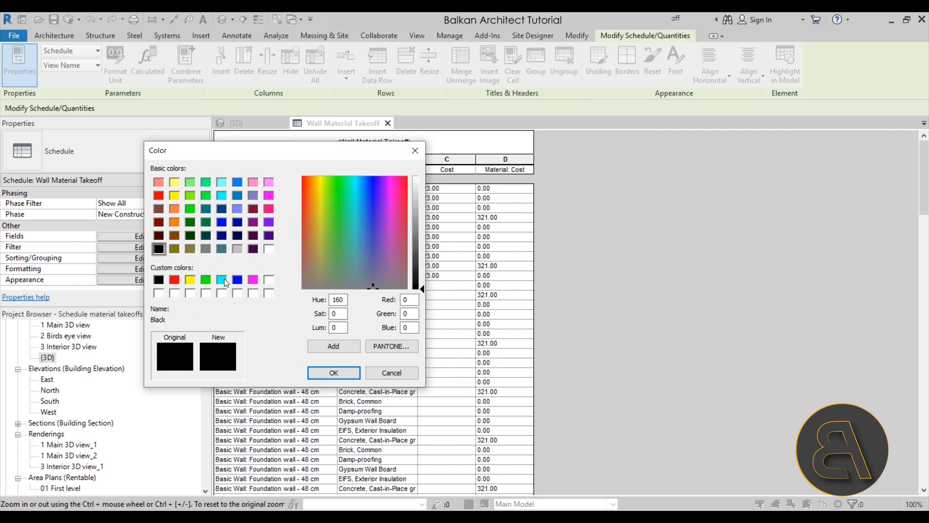
{"action": "left_click", "coordinate": [222, 210]}
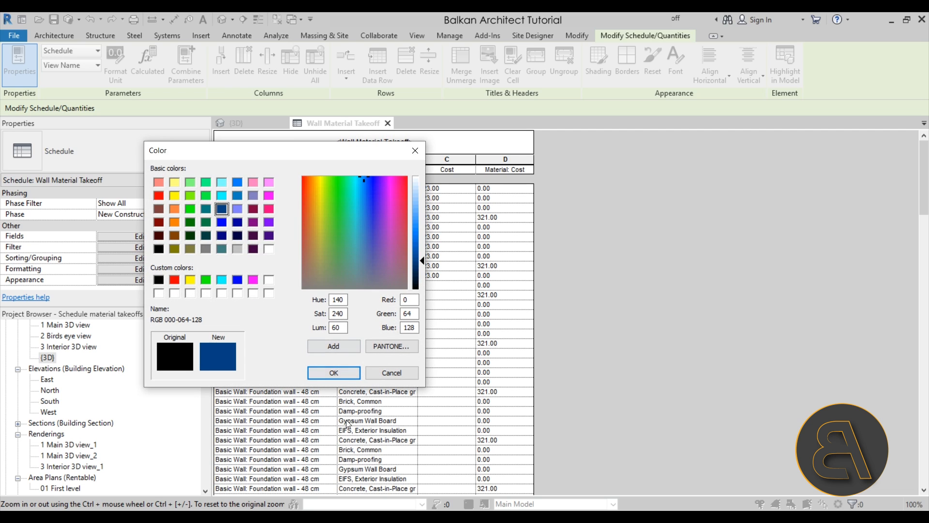
{"action": "left_click", "coordinate": [333, 372]}
{"action": "left_click", "coordinate": [274, 349]}
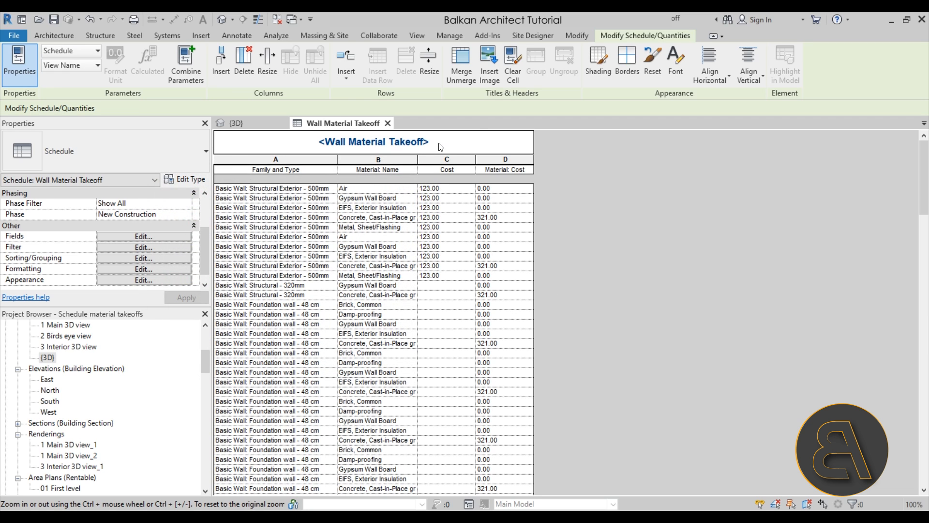
Step: Shade the takeoff's title cell light cyan, RGB 128-255-255
{"action": "left_click", "coordinate": [484, 141]}
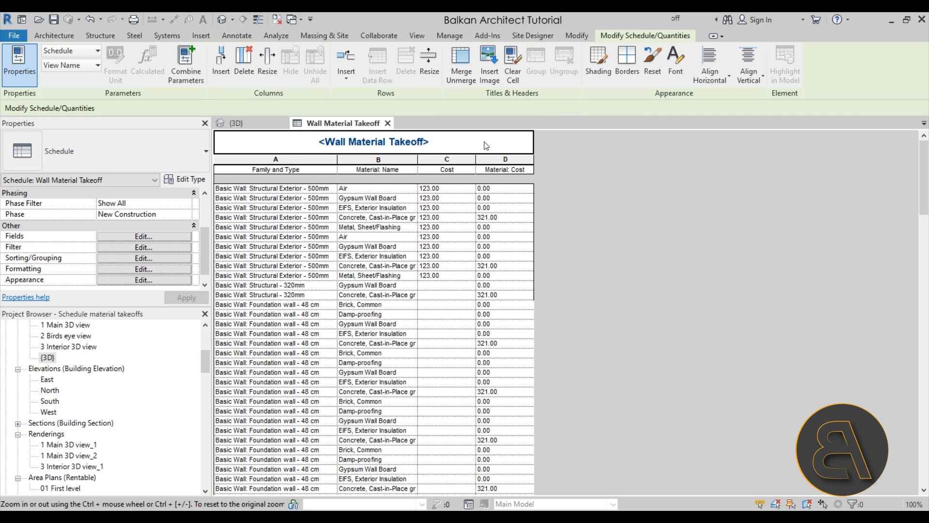
{"action": "left_click", "coordinate": [594, 73]}
{"action": "left_click", "coordinate": [402, 178]}
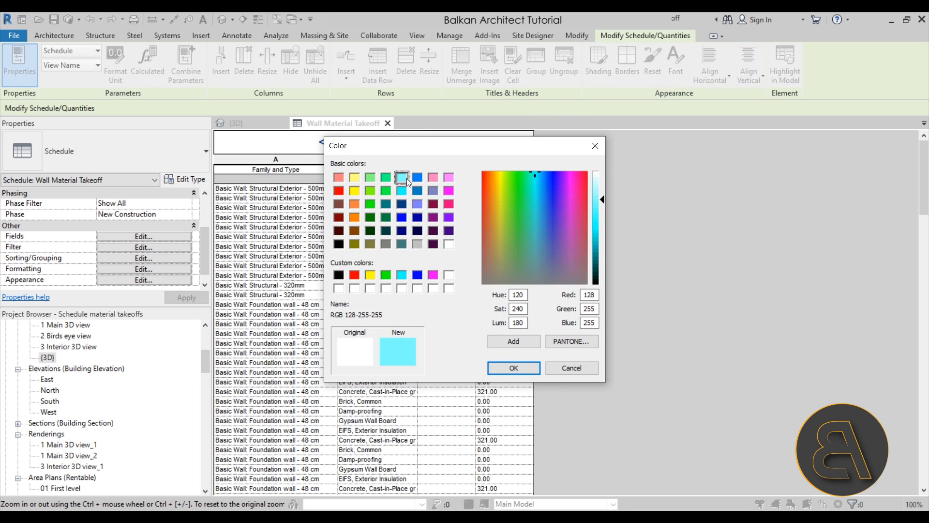
{"action": "left_click", "coordinate": [514, 369]}
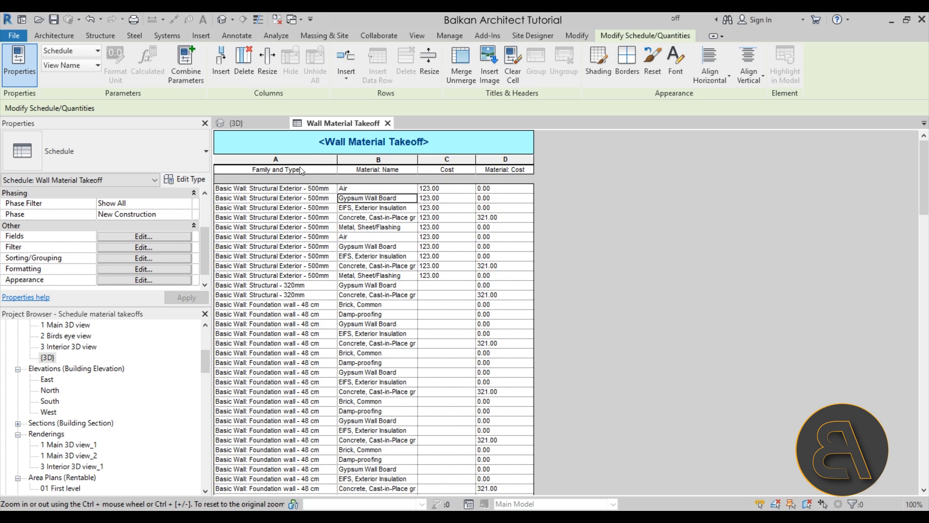
Step: Shade the whole Family and Type column light grey
{"action": "left_click", "coordinate": [262, 161]}
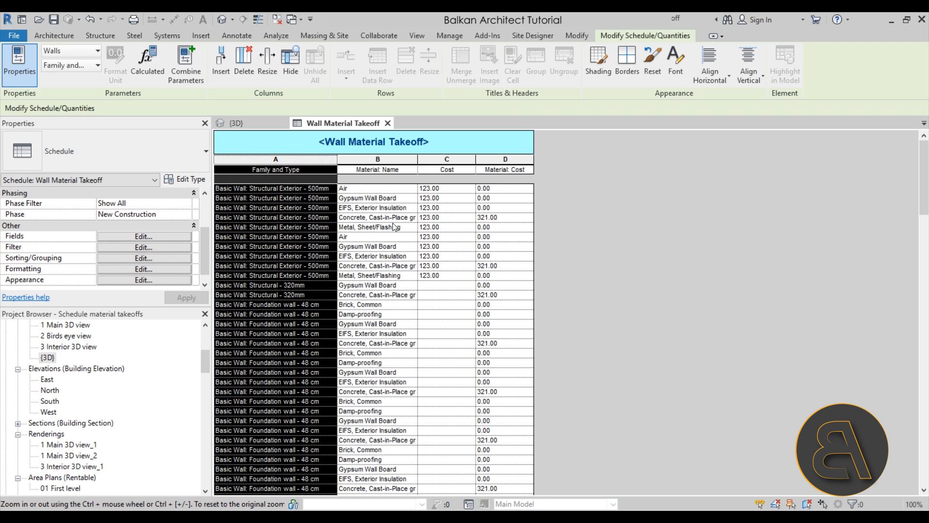
{"action": "left_click", "coordinate": [602, 76]}
{"action": "left_click_drag", "start_coordinate": [602, 181], "coordinate": [602, 199]}
{"action": "left_click", "coordinate": [514, 368]}
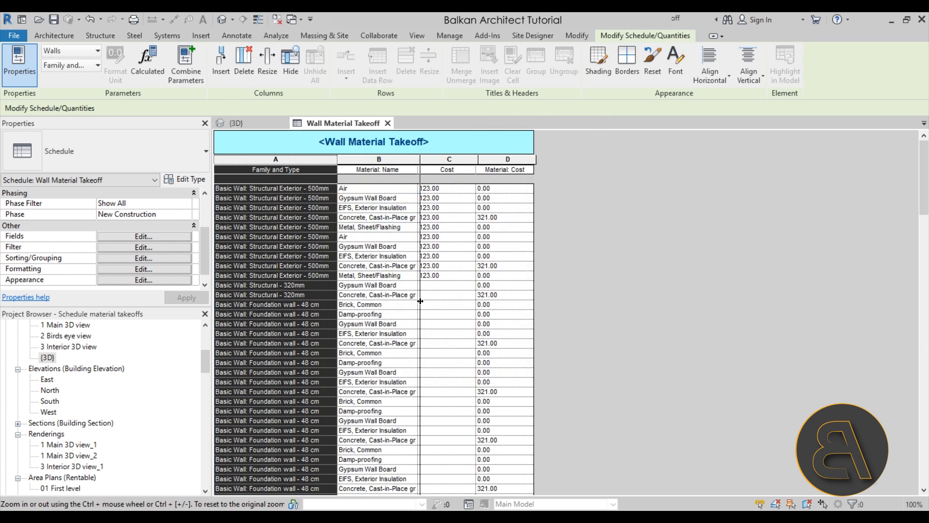
{"action": "left_click", "coordinate": [374, 171]}
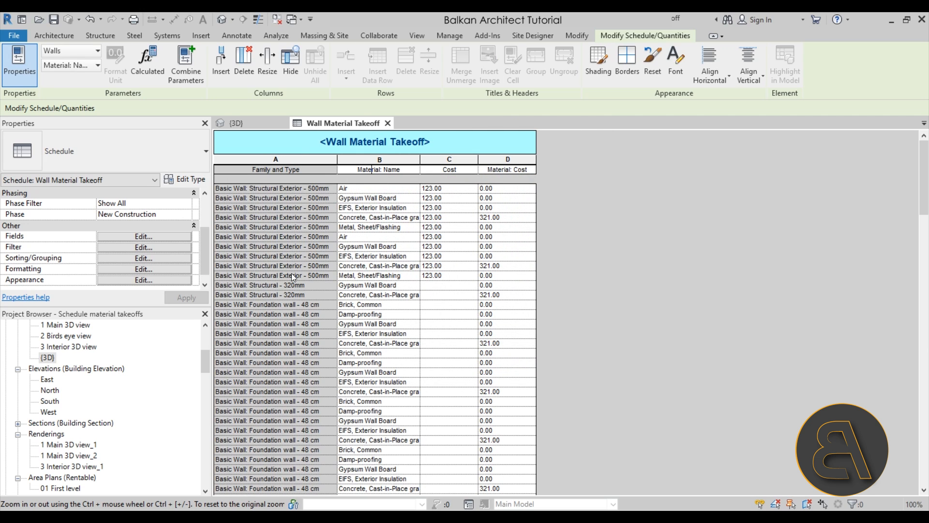
Step: Shade the whole Material: Cost column pale yellow, RGB 255-255-128
{"action": "left_click", "coordinate": [508, 160]}
{"action": "left_click", "coordinate": [599, 68]}
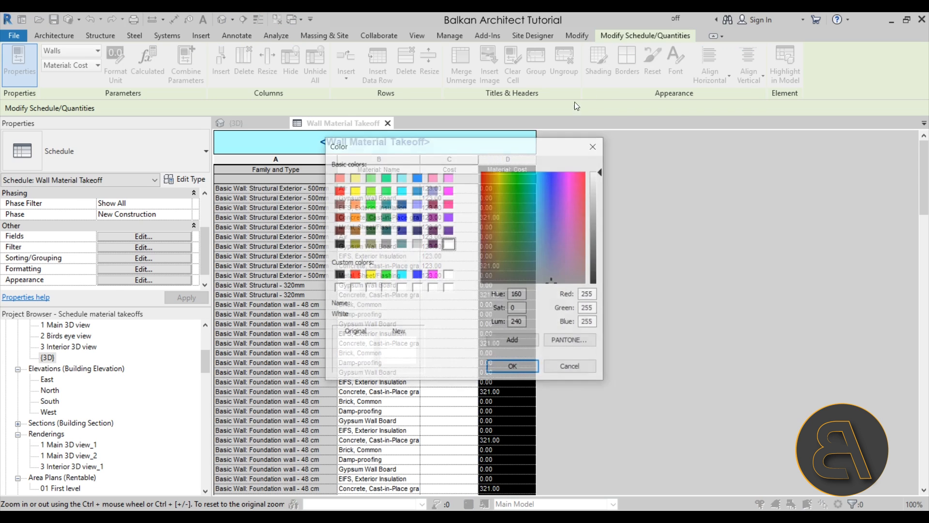
{"action": "left_click", "coordinate": [354, 179]}
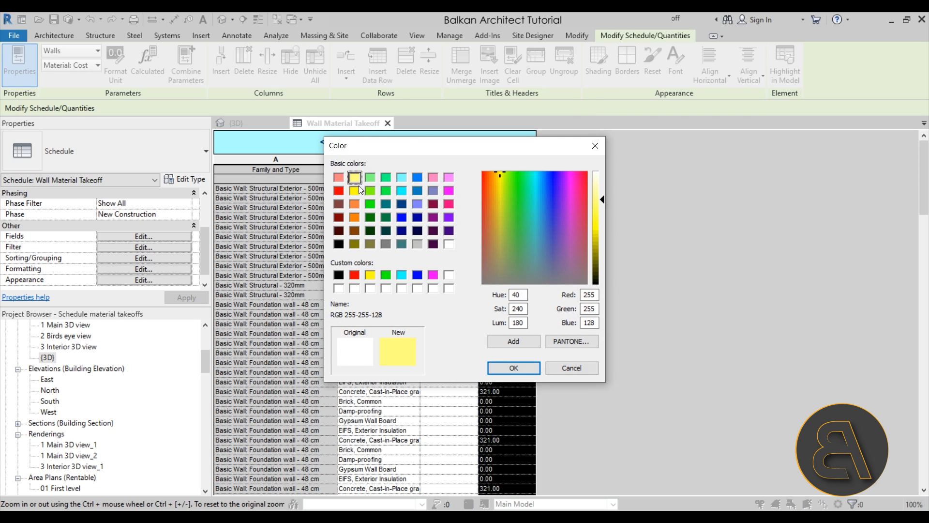
{"action": "left_click", "coordinate": [503, 367]}
{"action": "left_click", "coordinate": [449, 288]}
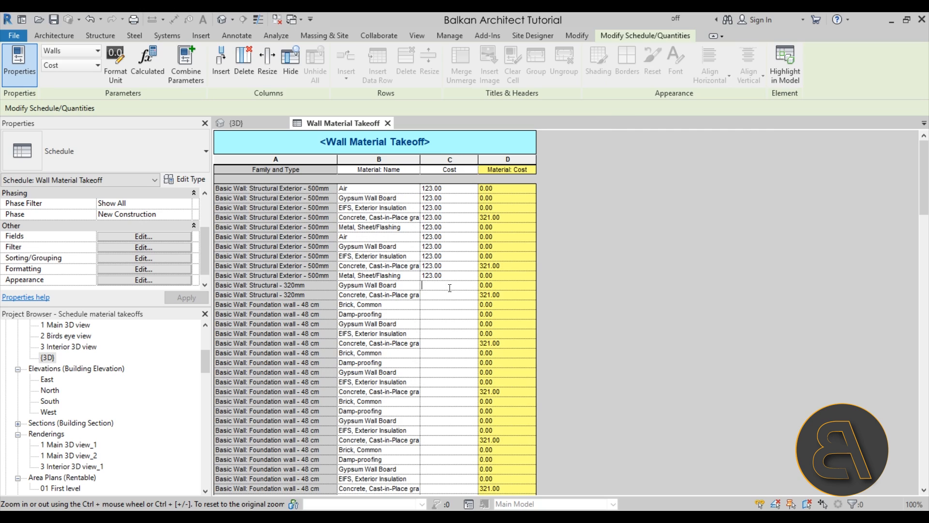
Step: Set the Material: Cost column header's font to bold Century Gothic
{"action": "left_click", "coordinate": [502, 173]}
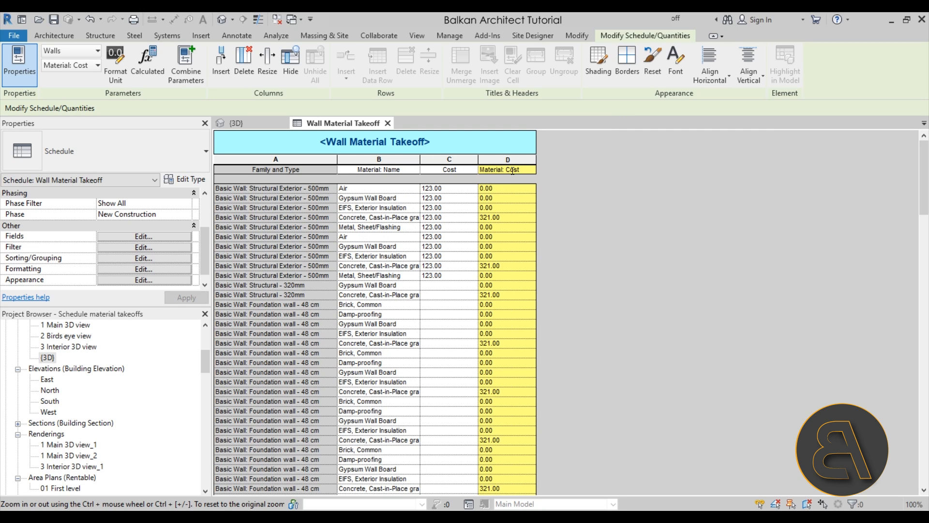
{"action": "left_click_drag", "start_coordinate": [525, 172], "coordinate": [426, 185]}
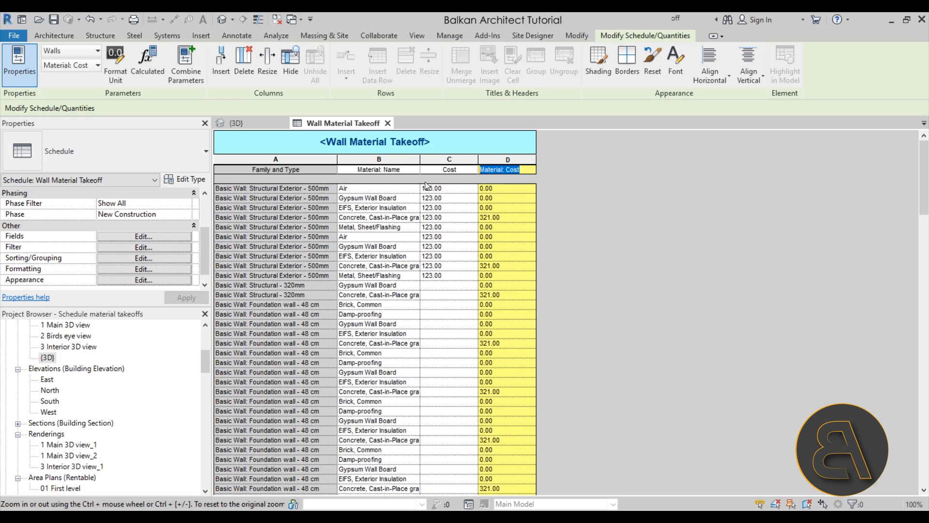
{"action": "left_click", "coordinate": [675, 74]}
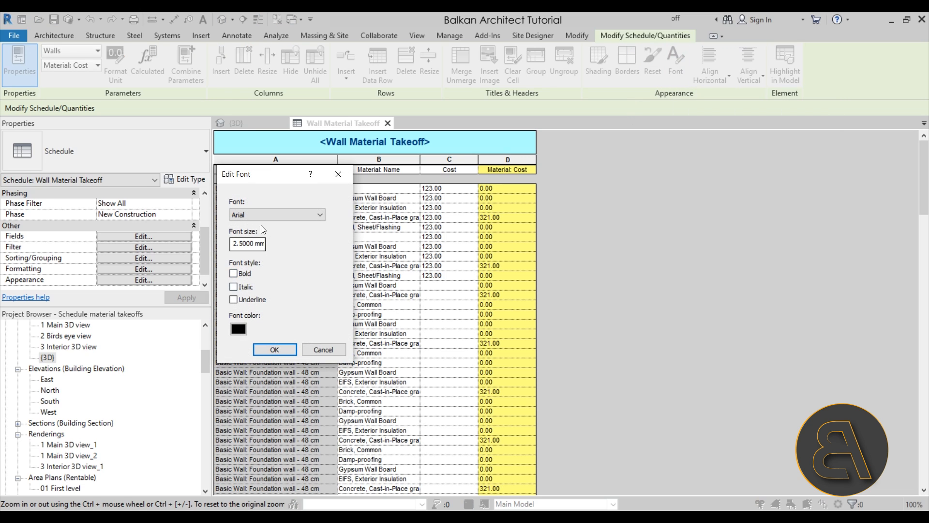
{"action": "left_click", "coordinate": [291, 214]}
{"action": "scroll", "coordinate": [274, 322], "scroll_direction": "down", "scroll_amount": 5}
{"action": "scroll", "coordinate": [274, 322], "scroll_direction": "down", "scroll_amount": 6}
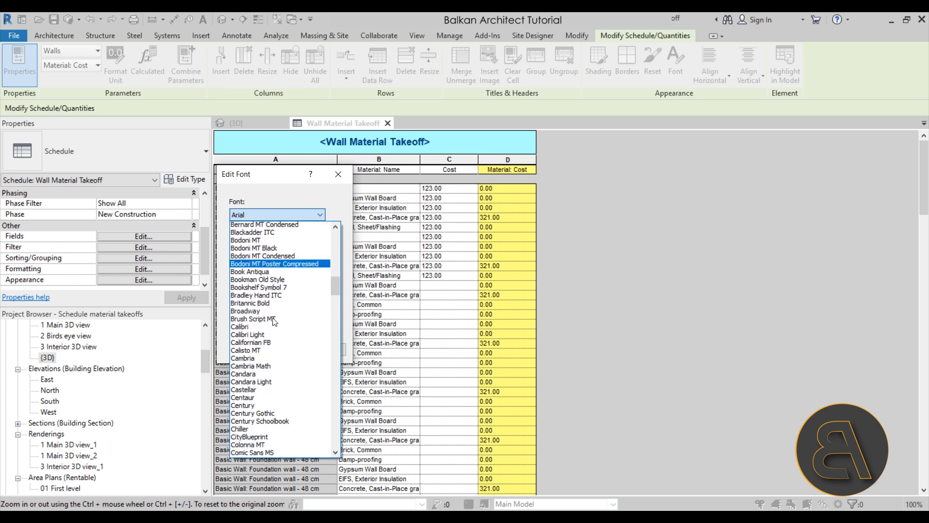
{"action": "left_click", "coordinate": [277, 332]}
{"action": "left_click", "coordinate": [233, 273]}
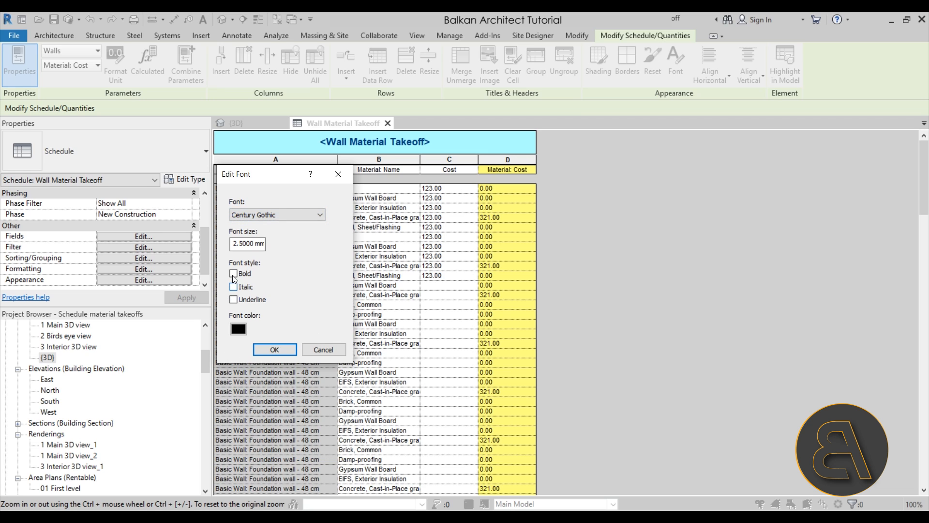
{"action": "left_click", "coordinate": [274, 348]}
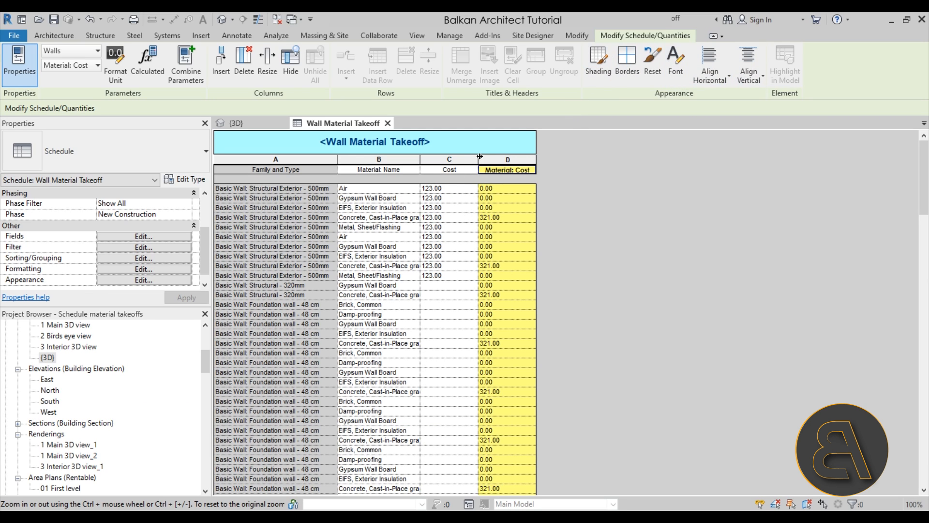
Step: Group the Cost and Material: Cost column headers under a shared header
{"action": "left_click", "coordinate": [446, 170]}
{"action": "double_click", "coordinate": [459, 170]}
{"action": "left_click", "coordinate": [452, 159]}
{"action": "double_click", "coordinate": [437, 169]}
{"action": "left_click", "coordinate": [430, 170]}
{"action": "mouse_move", "coordinate": [420, 169]}
{"action": "left_mouse_down"}
{"action": "mouse_move", "coordinate": [536, 170]}
{"action": "mouse_move", "coordinate": [421, 170]}
{"action": "left_mouse_up"}
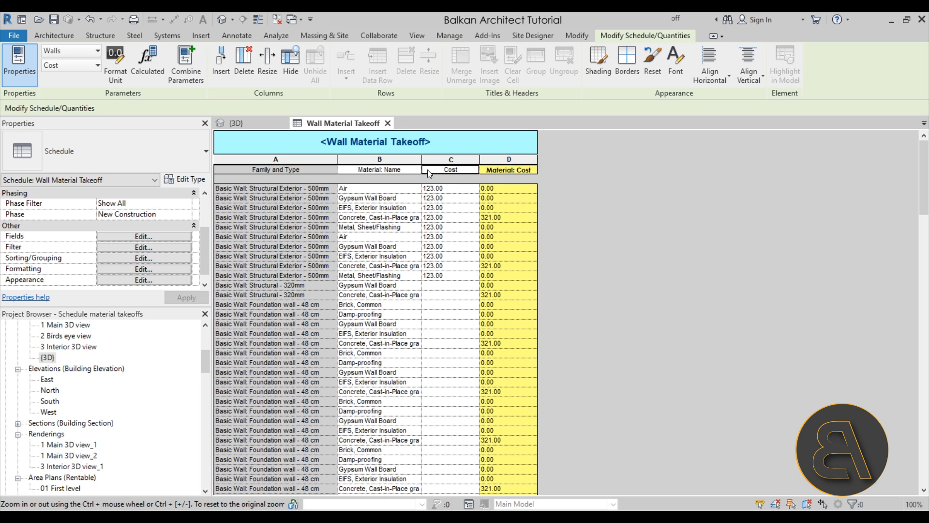
{"action": "left_click", "coordinate": [470, 170]}
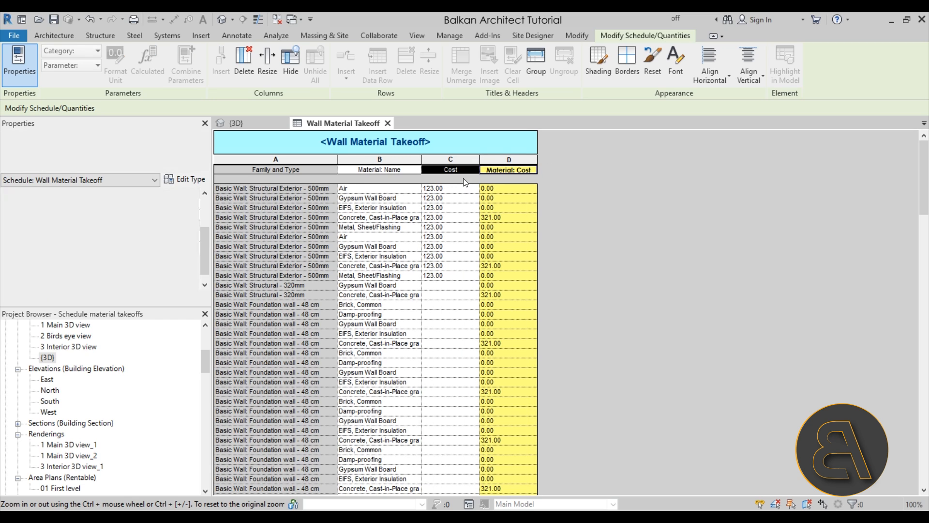
{"action": "left_click", "coordinate": [455, 171]}
{"action": "left_click", "coordinate": [498, 171]}
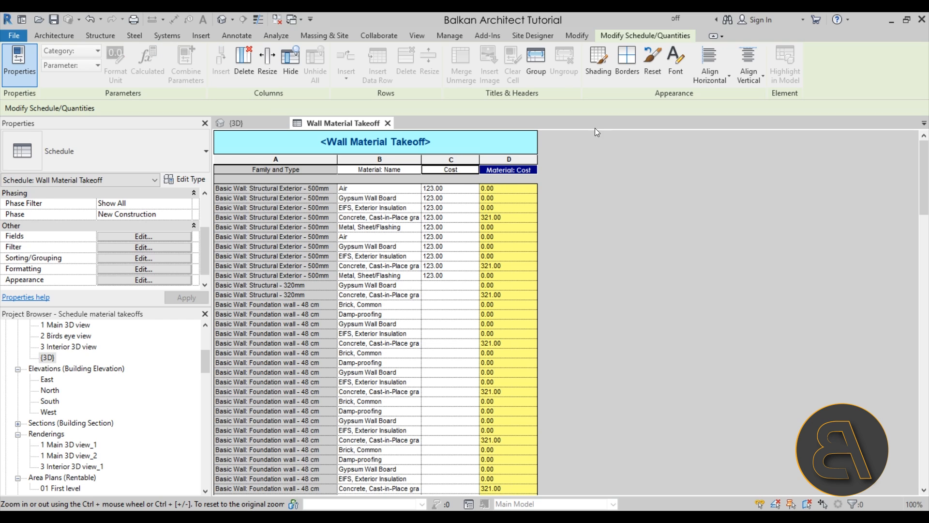
{"action": "left_click", "coordinate": [536, 62]}
Step: Name the shared header above the two cost columns "cost of wall"
{"action": "left_click", "coordinate": [490, 168]}
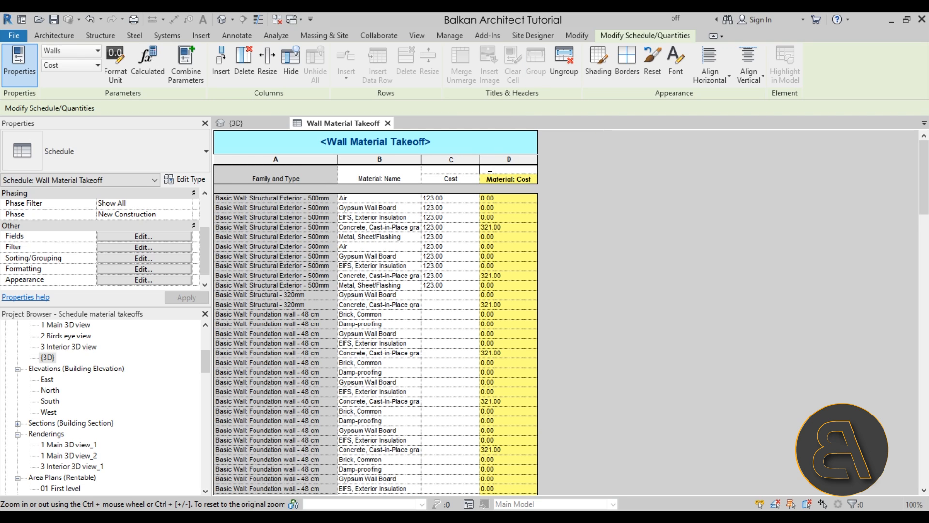
{"action": "type", "text": "cots"}
{"action": "type", "text": "o"}
{"action": "key", "text": "BackSpace"}
{"action": "type", "text": "of waa"}
{"action": "key", "text": "BackSpace"}
{"action": "type", "text": "ll"}
{"action": "key", "text": "Return"}
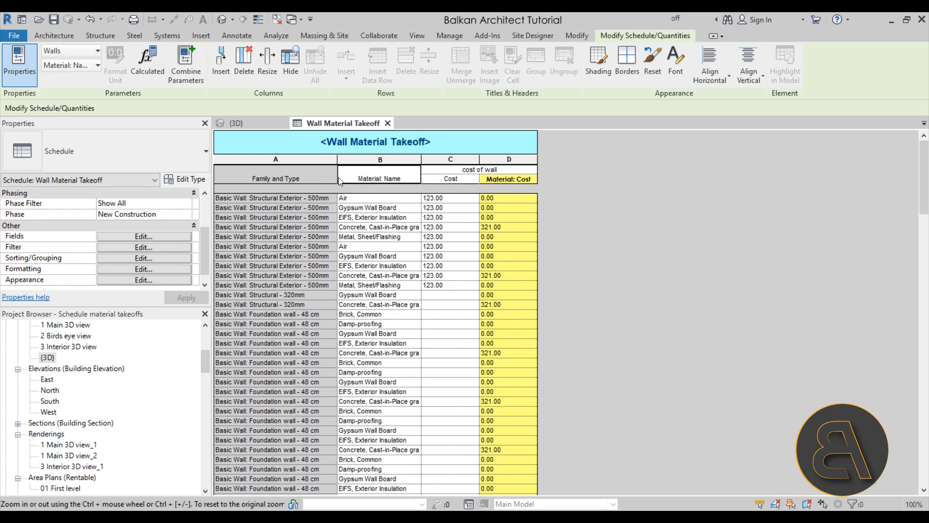
Step: Change the vertical alignment of the Family and Type and Material: Name column headers
{"action": "left_click_drag", "start_coordinate": [341, 179], "coordinate": [315, 179]}
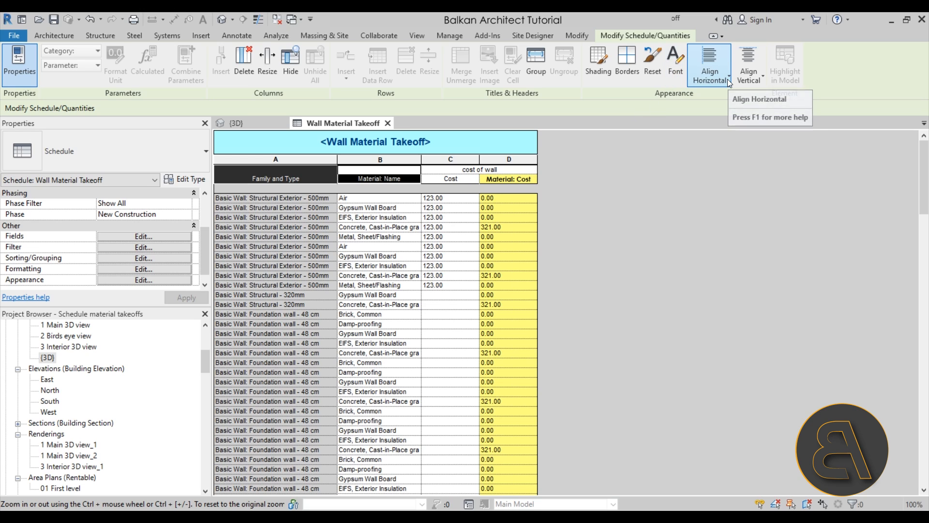
{"action": "left_click", "coordinate": [745, 83]}
{"action": "left_click", "coordinate": [761, 122]}
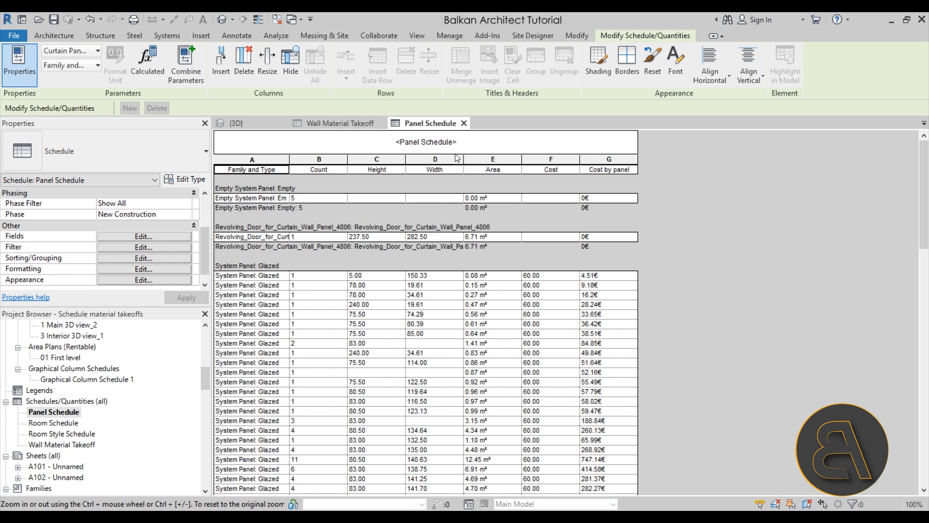
Step: Examine the building's curtain walls in the 3D view, then check the panel rows in the Panel Schedule for missing heights and widths
{"action": "left_click", "coordinate": [236, 123]}
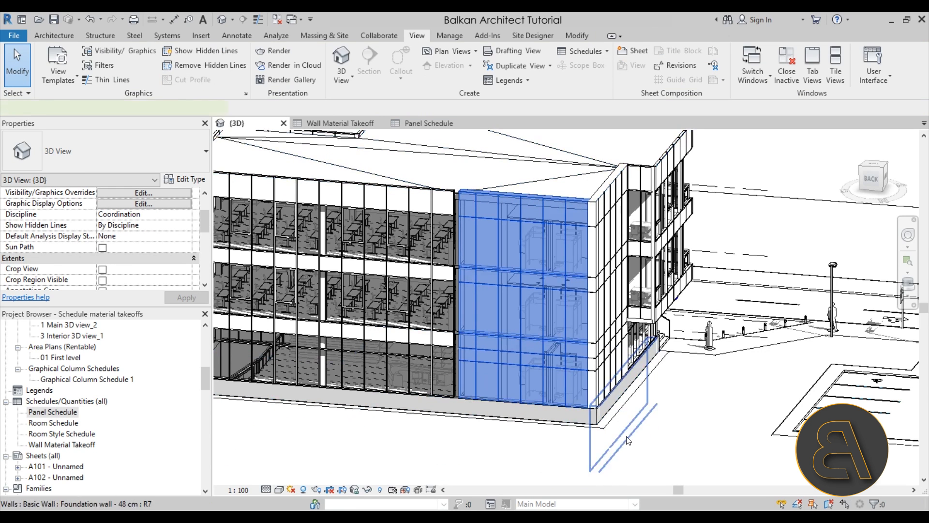
{"action": "left_click", "coordinate": [628, 440]}
{"action": "left_click", "coordinate": [684, 429]}
{"action": "scroll", "coordinate": [685, 429], "scroll_direction": "down", "scroll_amount": 5}
{"action": "scroll", "coordinate": [517, 358], "scroll_direction": "up", "scroll_amount": 4}
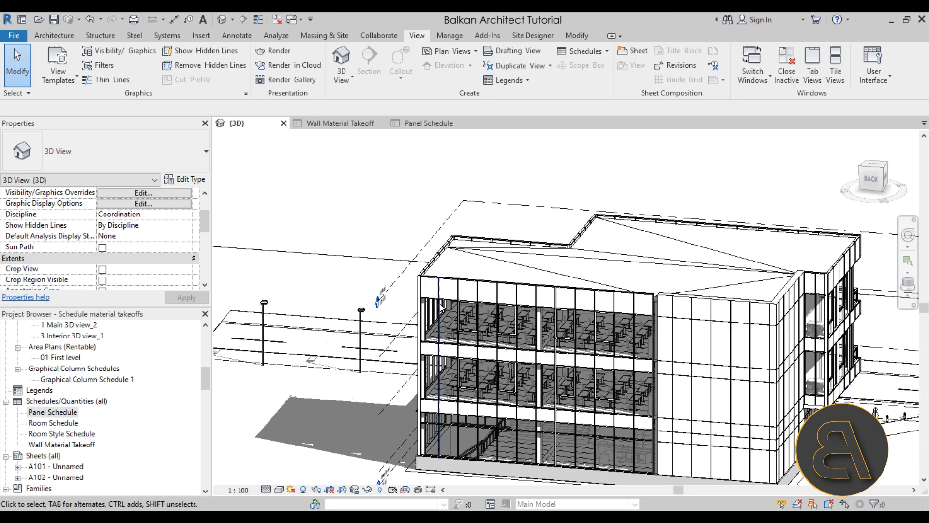
{"action": "left_click", "coordinate": [428, 123]}
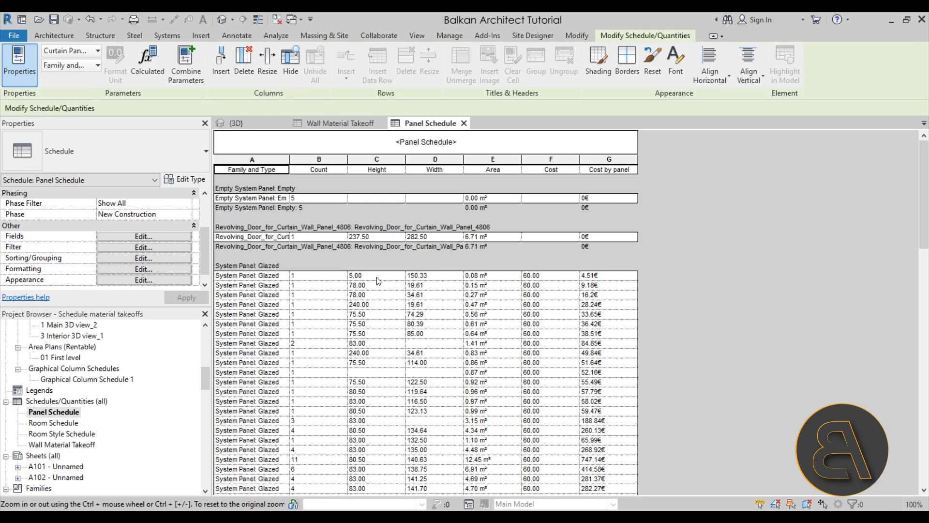
{"action": "scroll", "coordinate": [378, 281], "scroll_direction": "down", "scroll_amount": 5}
{"action": "scroll", "coordinate": [366, 259], "scroll_direction": "up", "scroll_amount": 5}
{"action": "scroll", "coordinate": [423, 328], "scroll_direction": "down", "scroll_amount": 5}
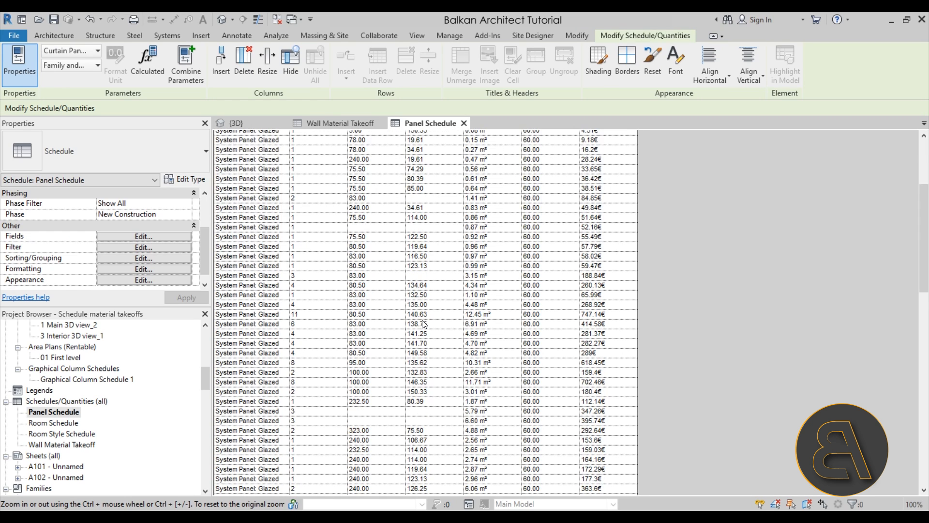
{"action": "scroll", "coordinate": [366, 394], "scroll_direction": "down", "scroll_amount": 15}
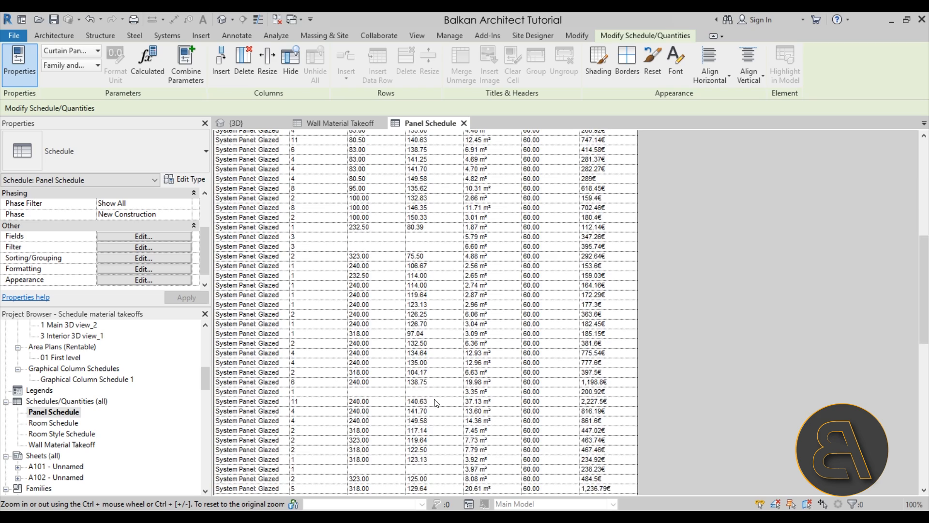
{"action": "scroll", "coordinate": [377, 315], "scroll_direction": "up", "scroll_amount": 10}
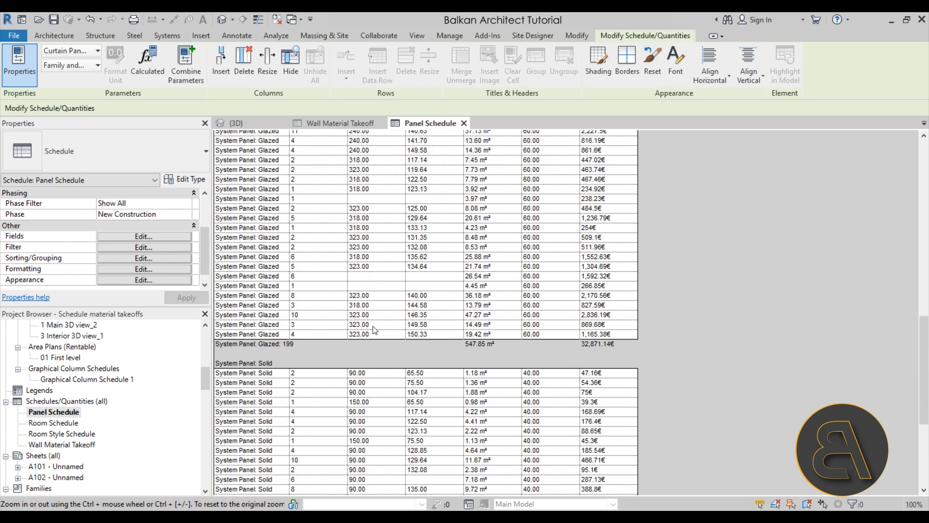
{"action": "scroll", "coordinate": [380, 329], "scroll_direction": "up", "scroll_amount": 5}
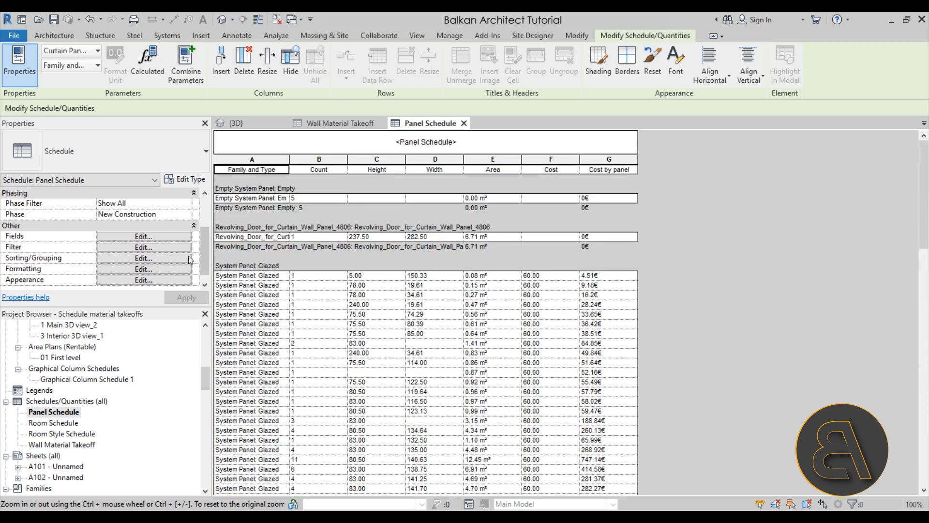
Step: Filter the Panel Schedule to list only panels whose Height has a value
{"action": "left_click", "coordinate": [122, 246]}
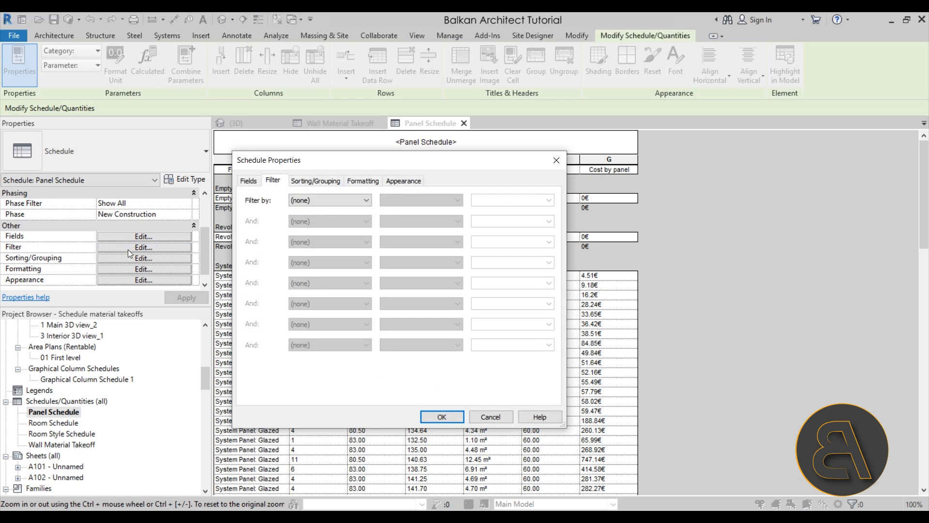
{"action": "left_click", "coordinate": [296, 199]}
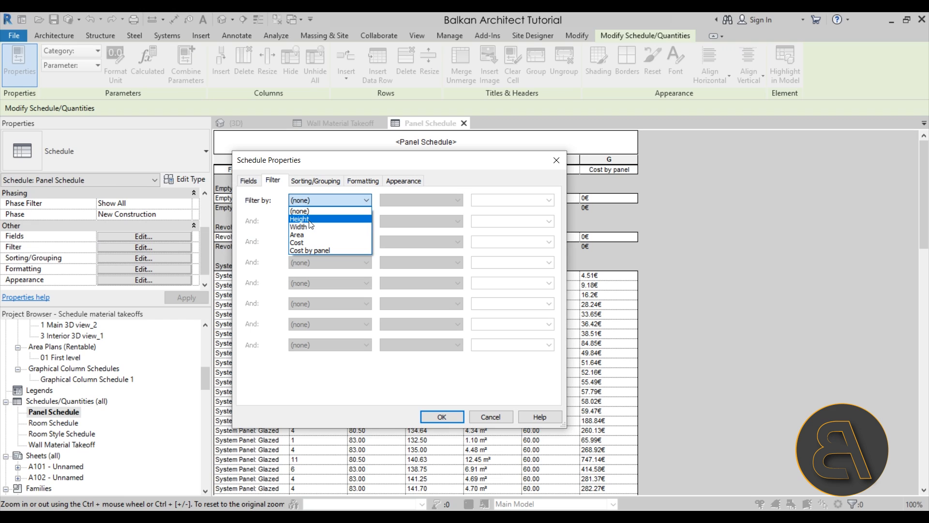
{"action": "left_click", "coordinate": [309, 221]}
{"action": "left_click", "coordinate": [393, 200]}
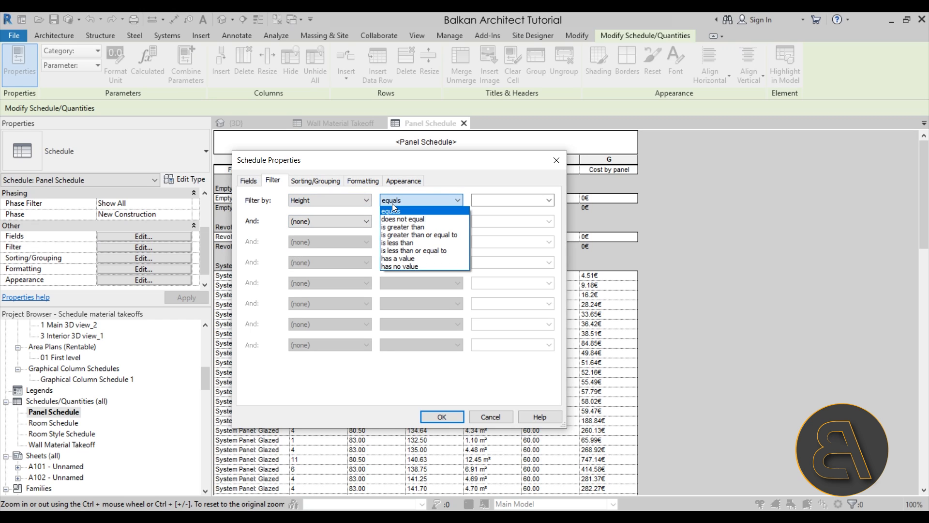
{"action": "left_click", "coordinate": [396, 258]}
{"action": "left_click", "coordinate": [441, 416]}
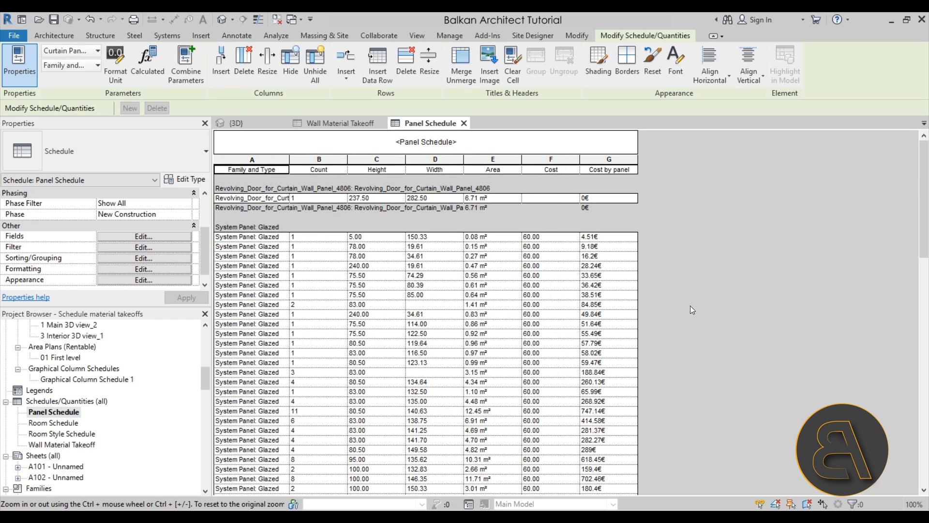
Step: Add a second Panel Schedule filter requiring that Width has a value, and check the filtered rows
{"action": "scroll", "coordinate": [486, 277], "scroll_direction": "down", "scroll_amount": 10}
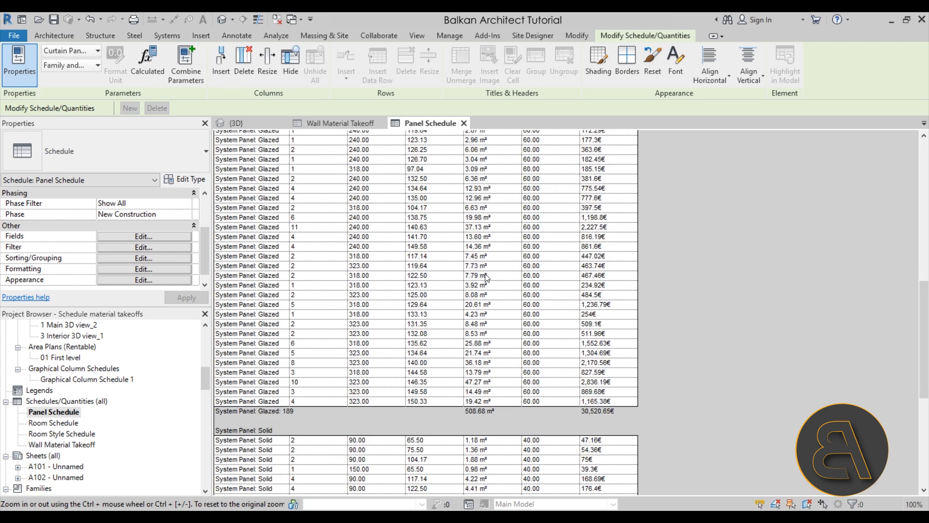
{"action": "scroll", "coordinate": [486, 277], "scroll_direction": "down", "scroll_amount": 5}
{"action": "scroll", "coordinate": [481, 335], "scroll_direction": "up", "scroll_amount": 20}
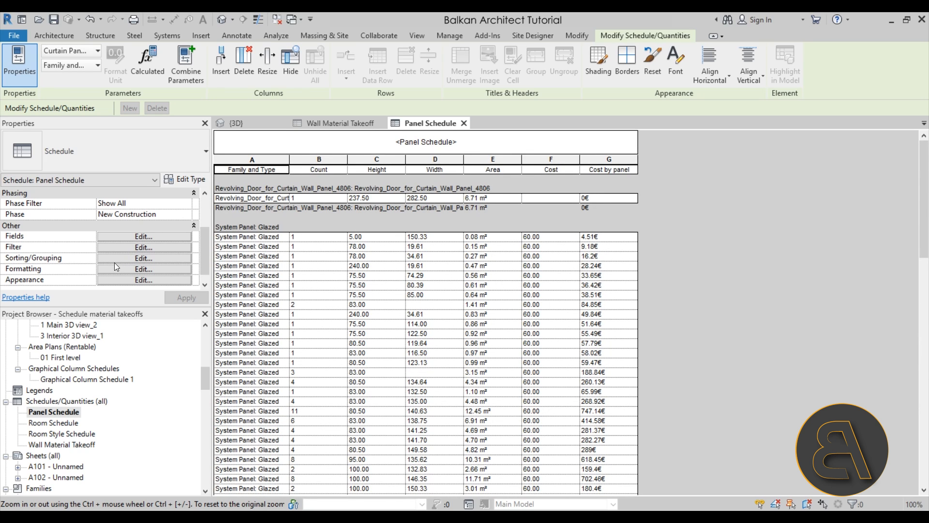
{"action": "left_click", "coordinate": [119, 248]}
{"action": "left_click", "coordinate": [333, 221]}
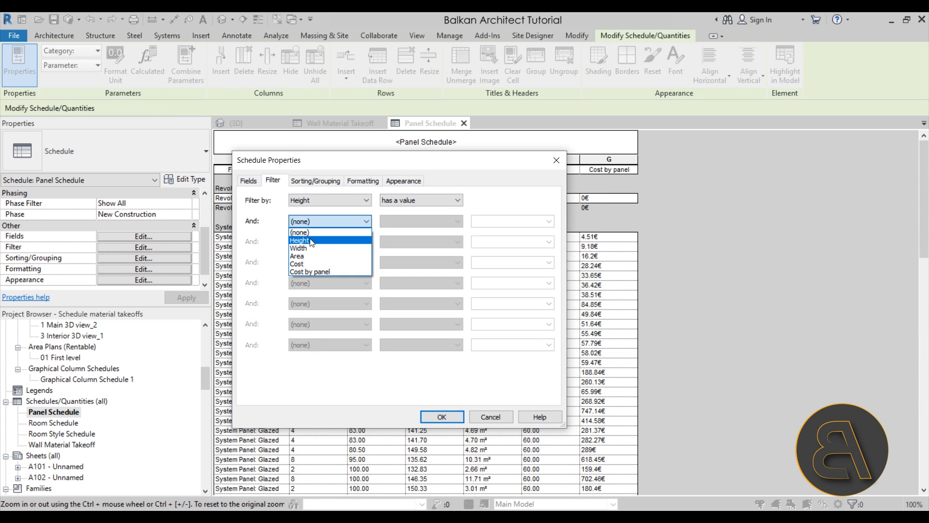
{"action": "left_click", "coordinate": [298, 232]}
{"action": "left_click", "coordinate": [411, 221]}
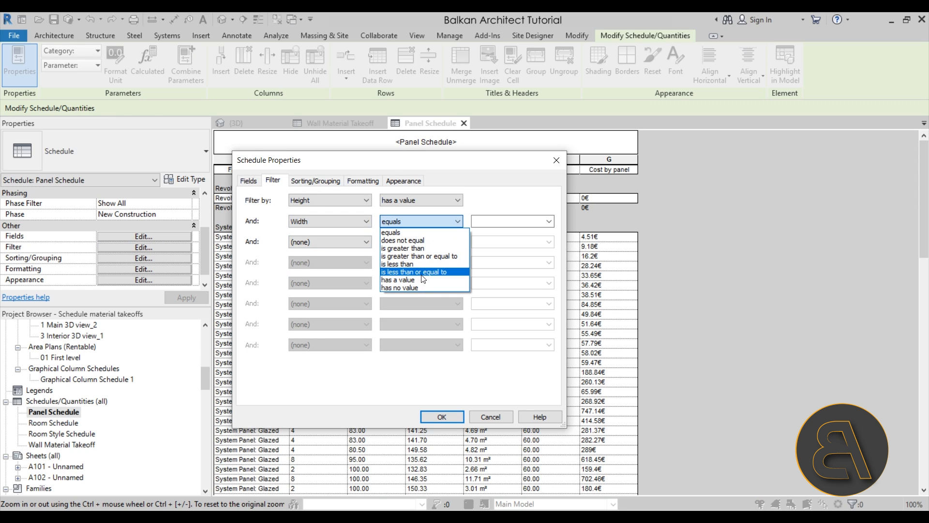
{"action": "left_click", "coordinate": [415, 280]}
{"action": "left_click", "coordinate": [438, 417]}
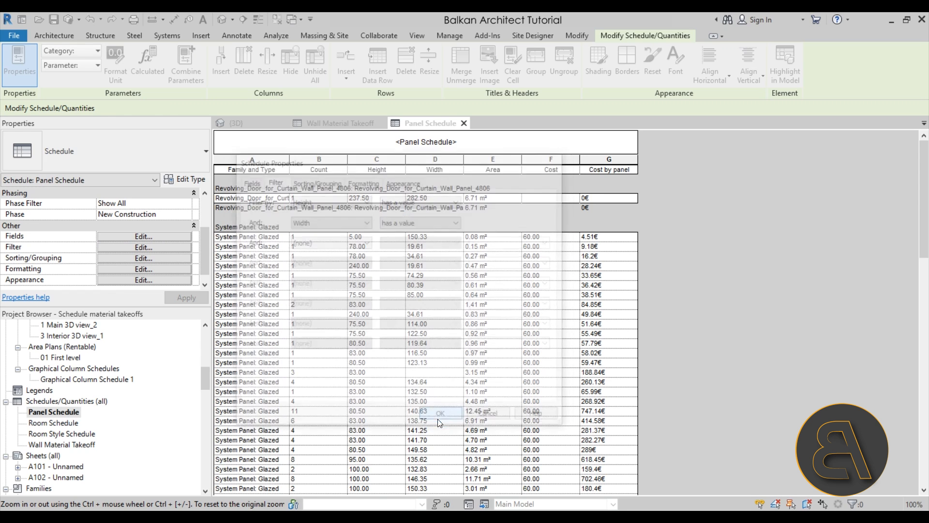
{"action": "scroll", "coordinate": [488, 275], "scroll_direction": "down", "scroll_amount": 10}
{"action": "scroll", "coordinate": [488, 275], "scroll_direction": "up", "scroll_amount": 10}
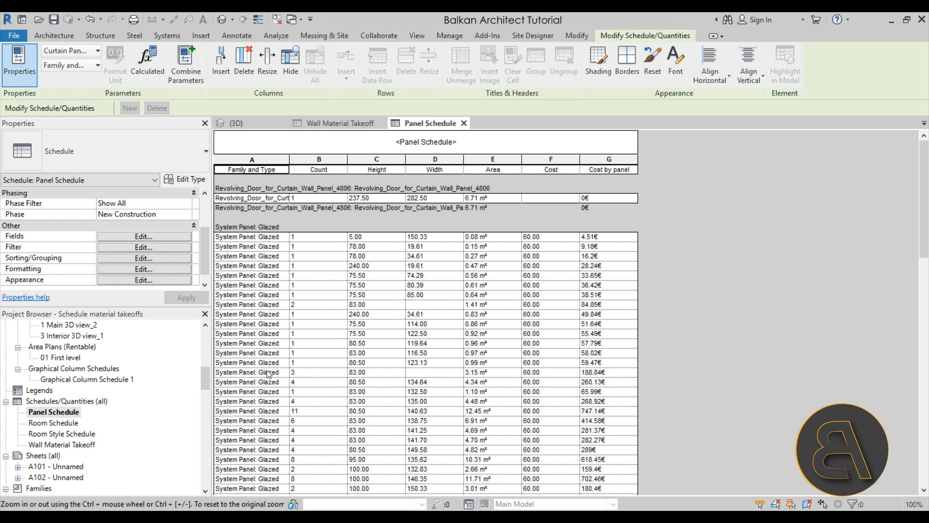
Step: Return to the 3D view and inspect the building's front facade around the revolving entrance door
{"action": "left_click", "coordinate": [251, 127]}
{"action": "scroll", "coordinate": [535, 316], "scroll_direction": "down", "scroll_amount": 3}
{"action": "middle_click_drag", "start_coordinate": [671, 422], "coordinate": [417, 409], "text": "shift"}
{"action": "middle_click_drag", "start_coordinate": [718, 426], "coordinate": [600, 398]}
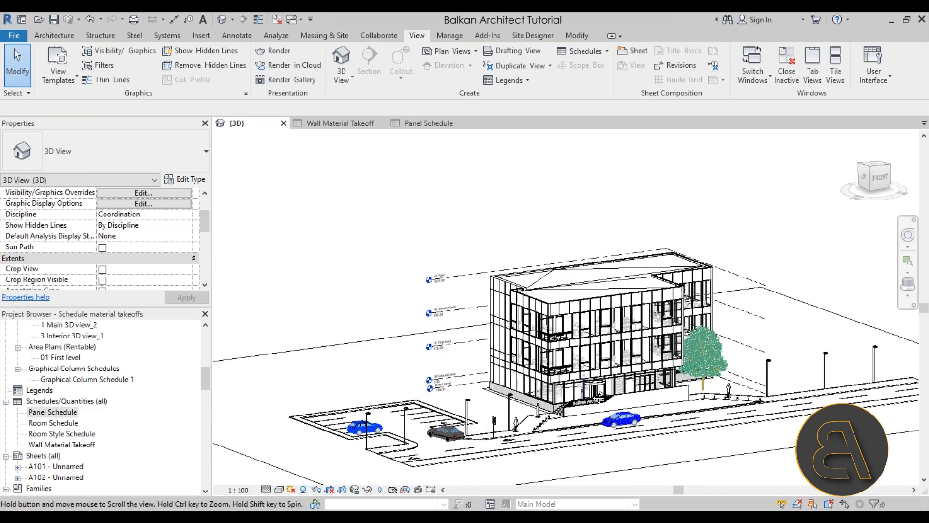
{"action": "scroll", "coordinate": [600, 399], "scroll_direction": "up", "scroll_amount": 5}
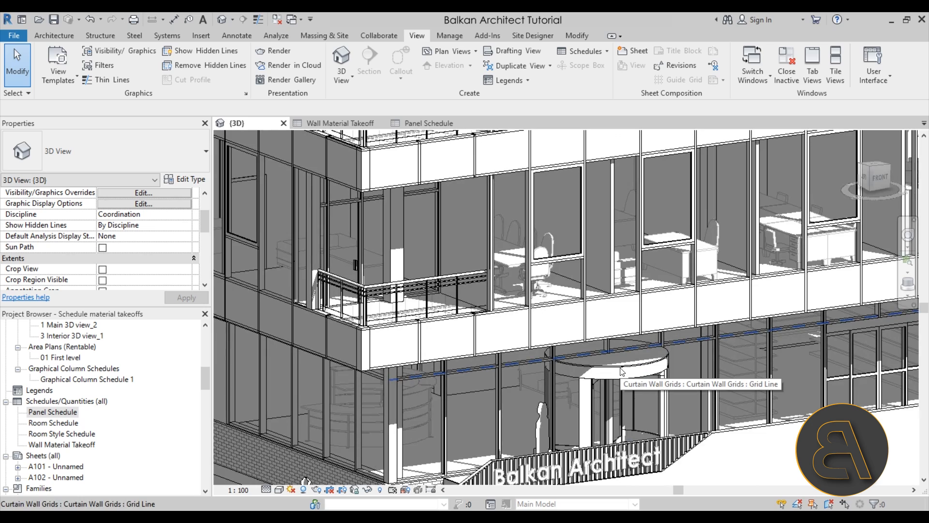
{"action": "scroll", "coordinate": [438, 373], "scroll_direction": "down", "scroll_amount": 3}
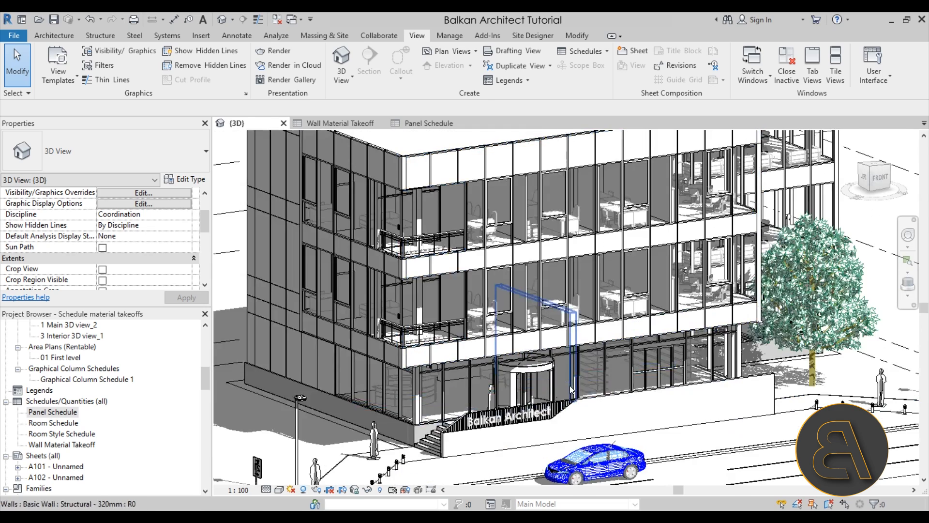
{"action": "middle_click_drag", "start_coordinate": [517, 370], "coordinate": [494, 362]}
{"action": "scroll", "coordinate": [495, 361], "scroll_direction": "up", "scroll_amount": 3}
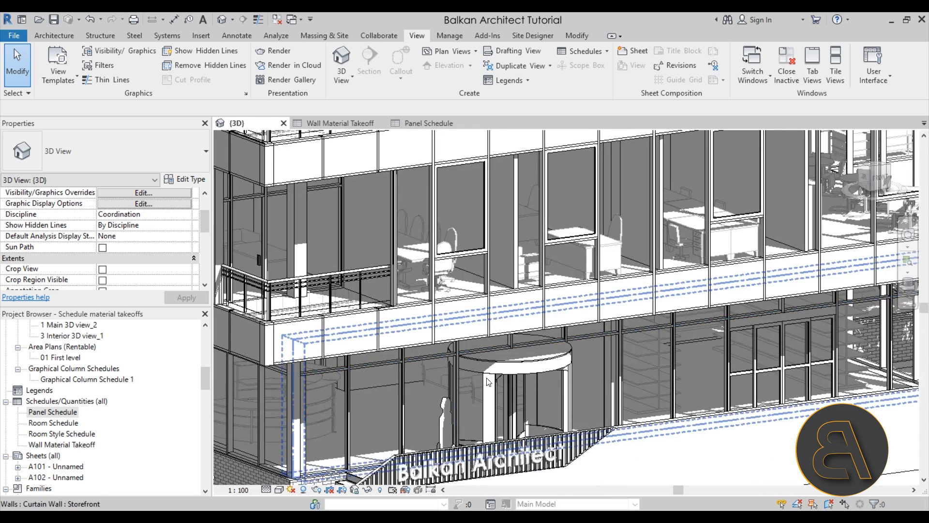
Step: Add a third Panel Schedule filter requiring that Width does not equal 282.50, excluding the revolving door panel
{"action": "left_click", "coordinate": [429, 124]}
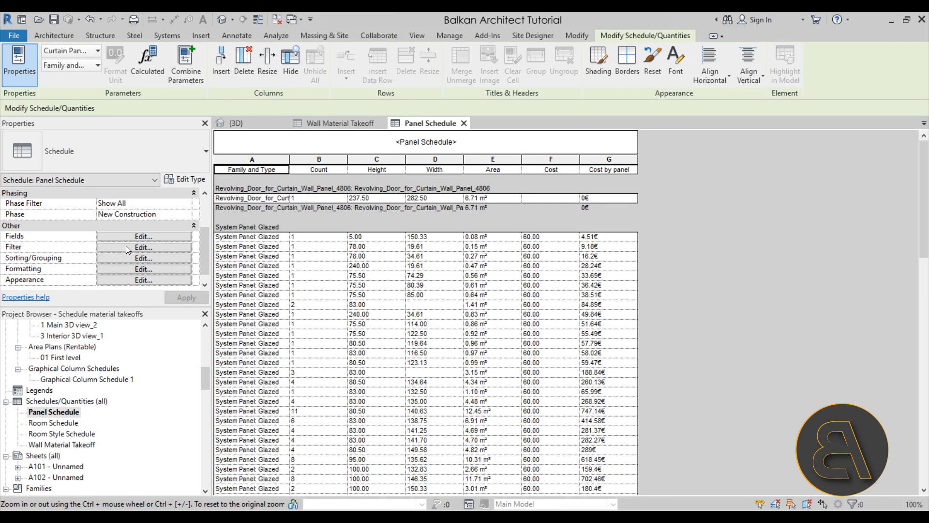
{"action": "left_click", "coordinate": [120, 247]}
{"action": "left_click_drag", "start_coordinate": [312, 157], "coordinate": [605, 185]}
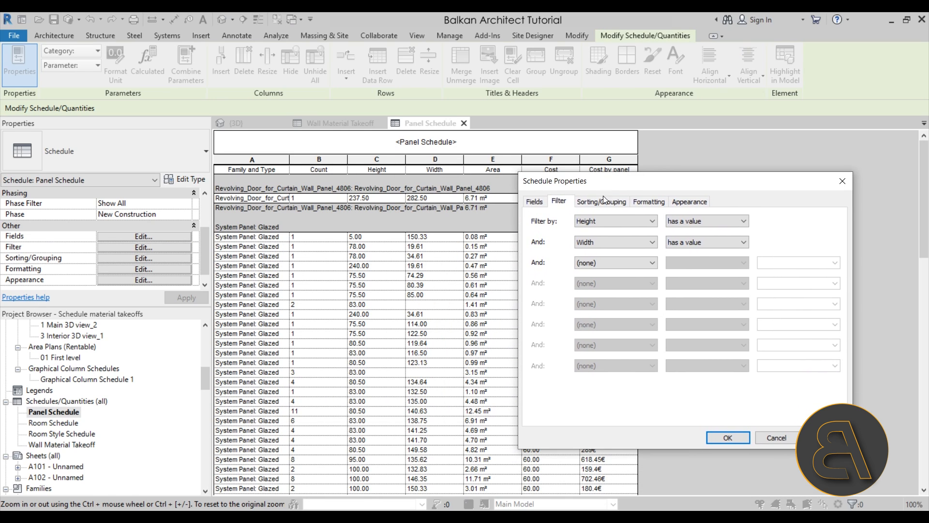
{"action": "left_click", "coordinate": [592, 266]}
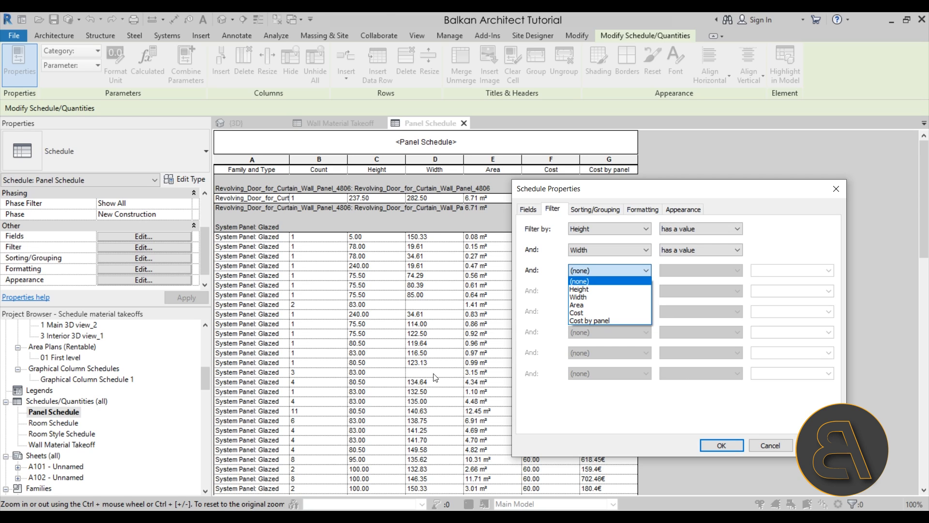
{"action": "left_click", "coordinate": [585, 297]}
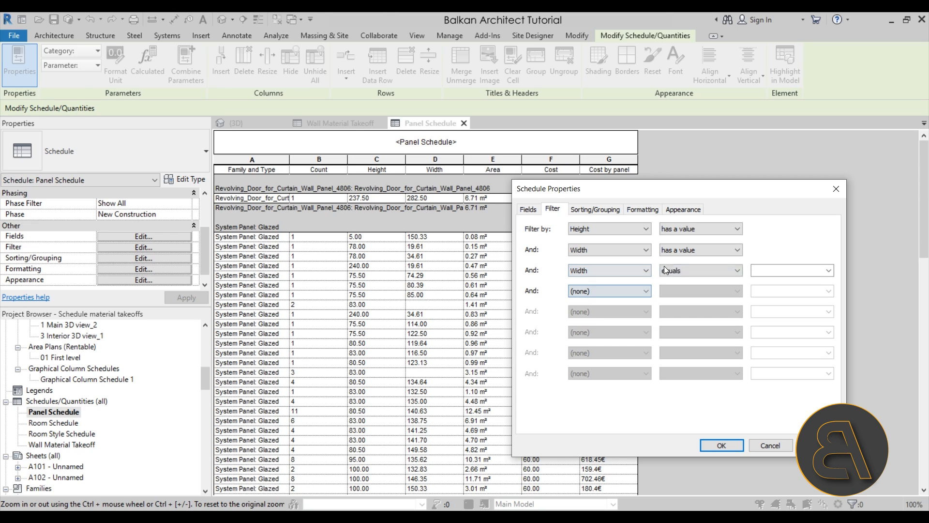
{"action": "left_click", "coordinate": [680, 270]}
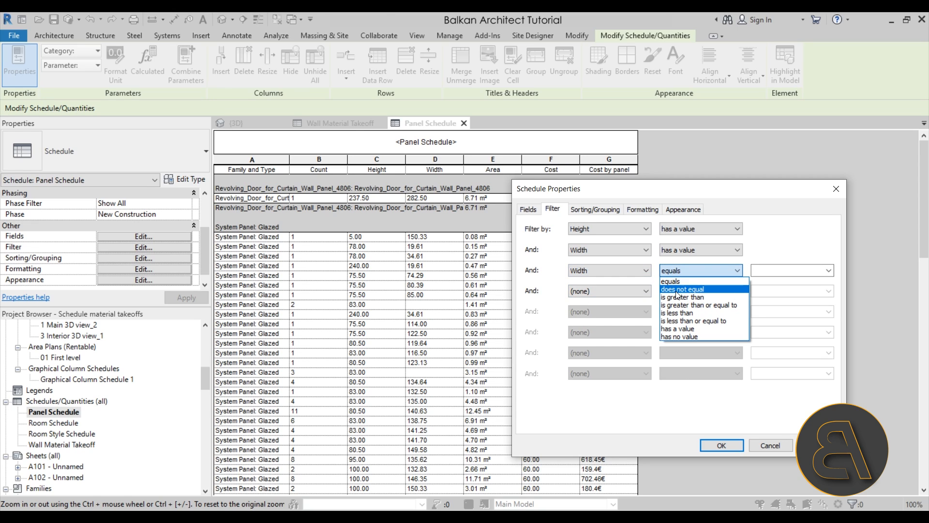
{"action": "left_click", "coordinate": [676, 290]}
{"action": "left_click", "coordinate": [784, 271]}
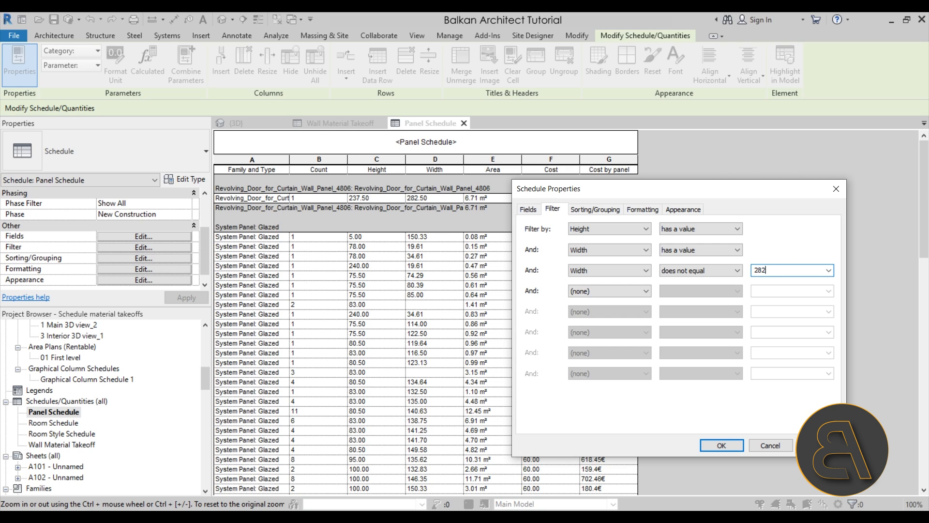
{"action": "type", "text": "282.50"}
{"action": "left_click", "coordinate": [726, 446]}
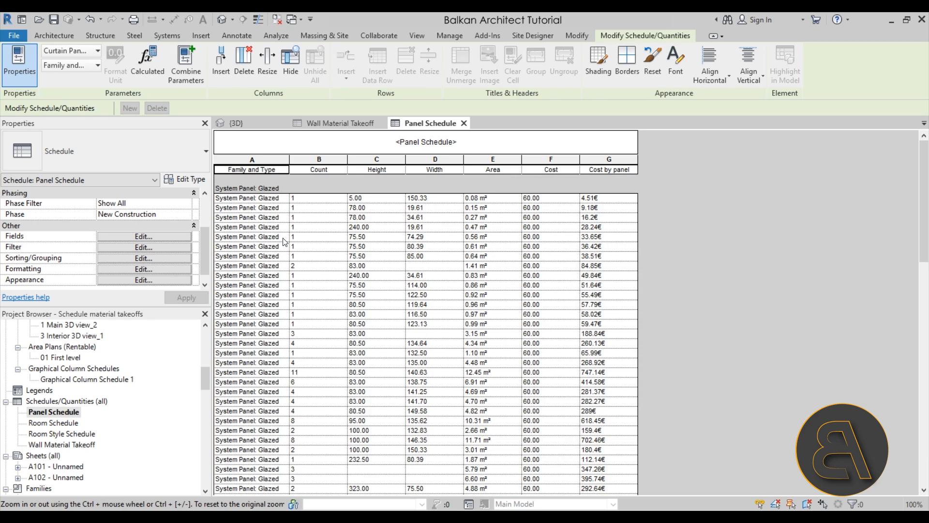
Step: Check the filtered glazed and solid panel rows in the Panel Schedule, and return to the 3D view to look over the whole building
{"action": "scroll", "coordinate": [306, 232], "scroll_direction": "down", "scroll_amount": 6}
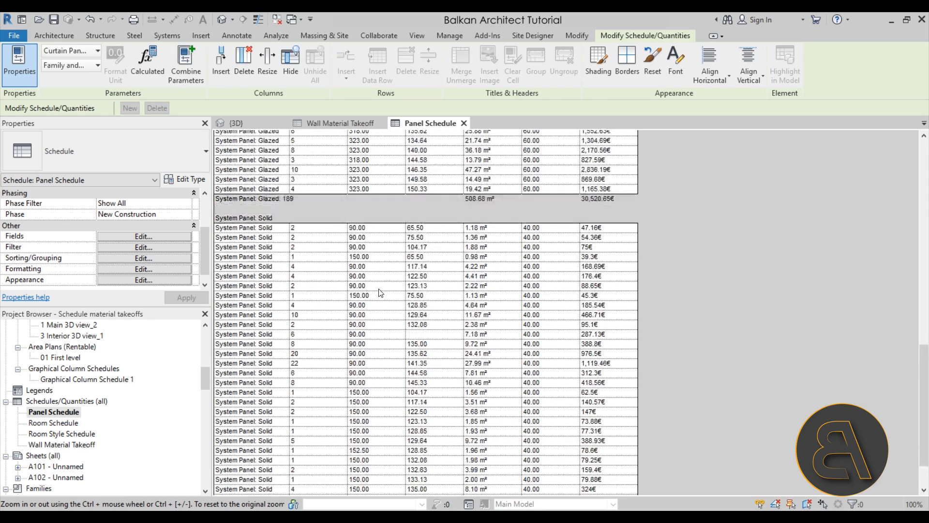
{"action": "scroll", "coordinate": [382, 266], "scroll_direction": "up", "scroll_amount": 6}
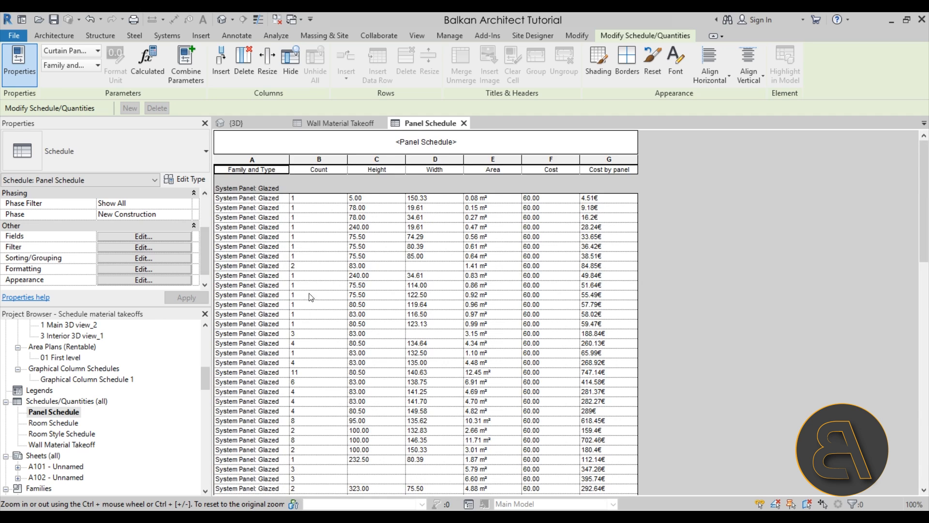
{"action": "scroll", "coordinate": [401, 286], "scroll_direction": "down", "scroll_amount": 6}
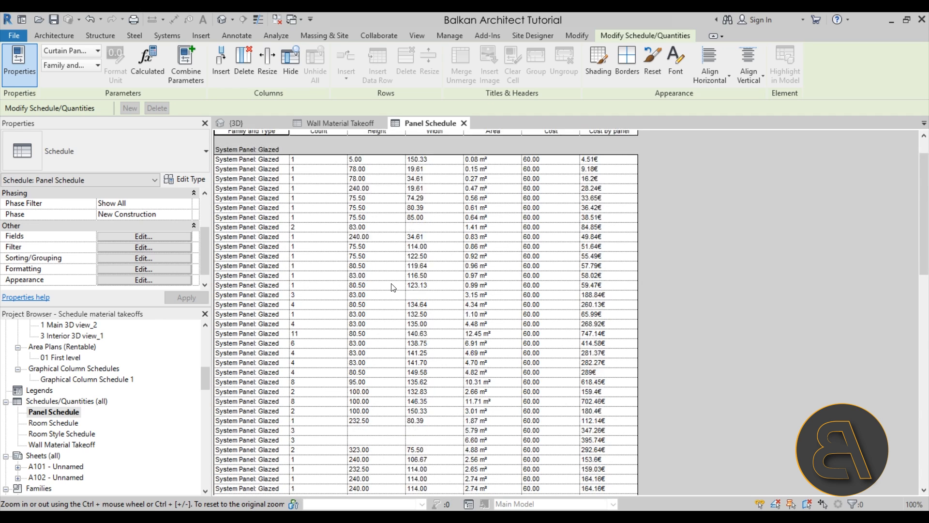
{"action": "scroll", "coordinate": [482, 345], "scroll_direction": "up", "scroll_amount": 6}
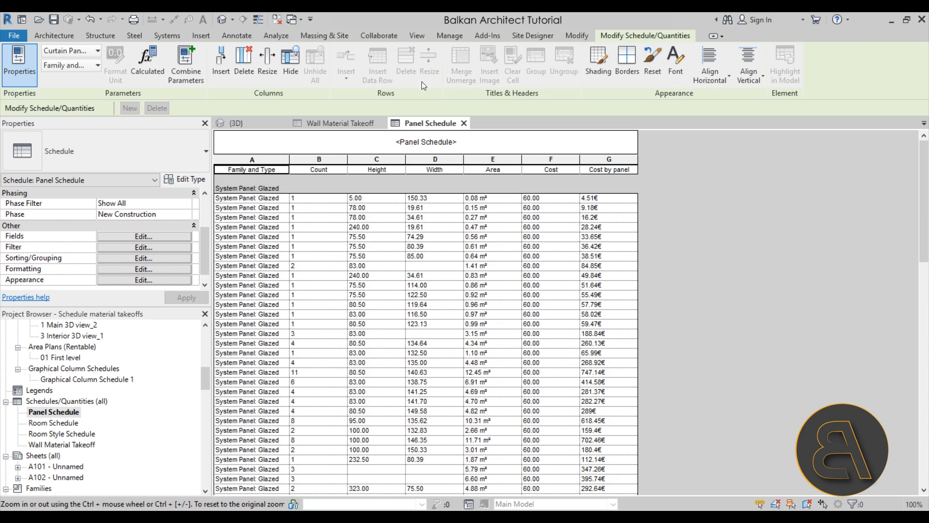
{"action": "left_click", "coordinate": [241, 123]}
{"action": "scroll", "coordinate": [464, 320], "scroll_direction": "down", "scroll_amount": 2}
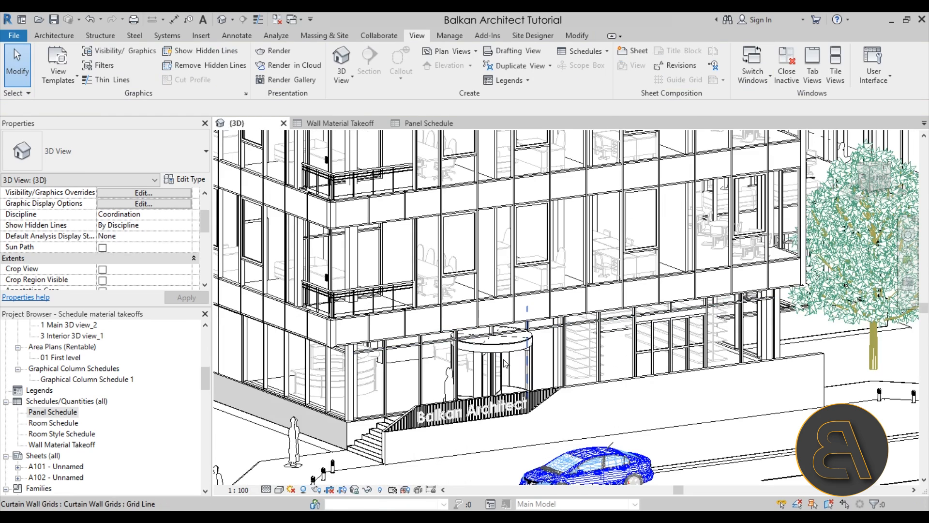
{"action": "scroll", "coordinate": [503, 350], "scroll_direction": "down", "scroll_amount": 2}
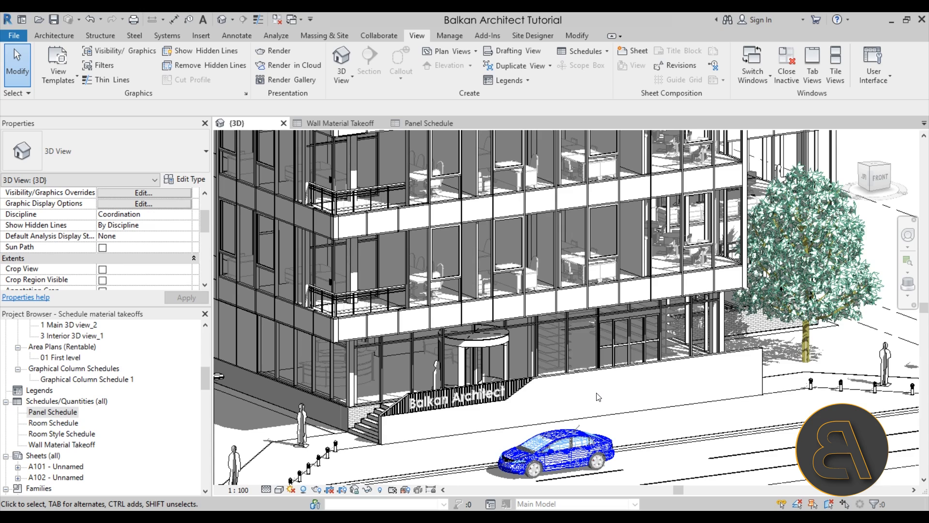
{"action": "scroll", "coordinate": [599, 396], "scroll_direction": "down", "scroll_amount": 5}
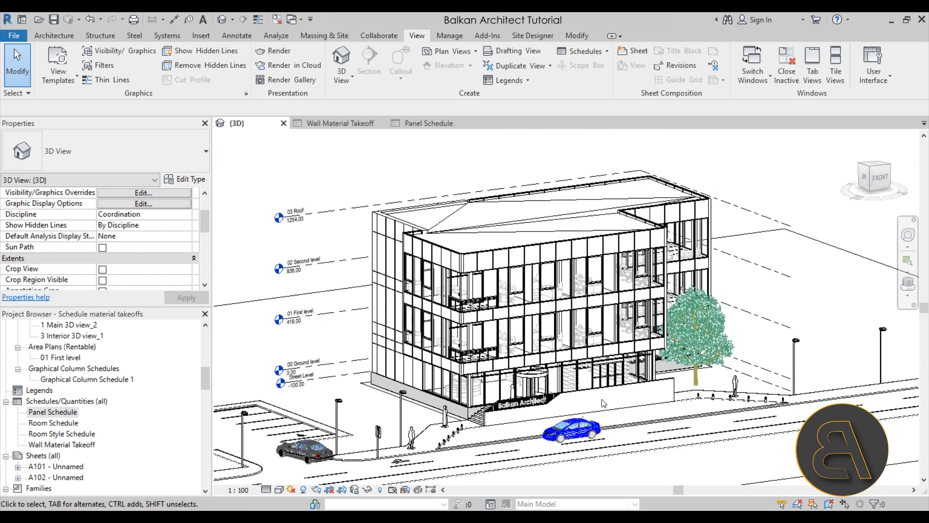